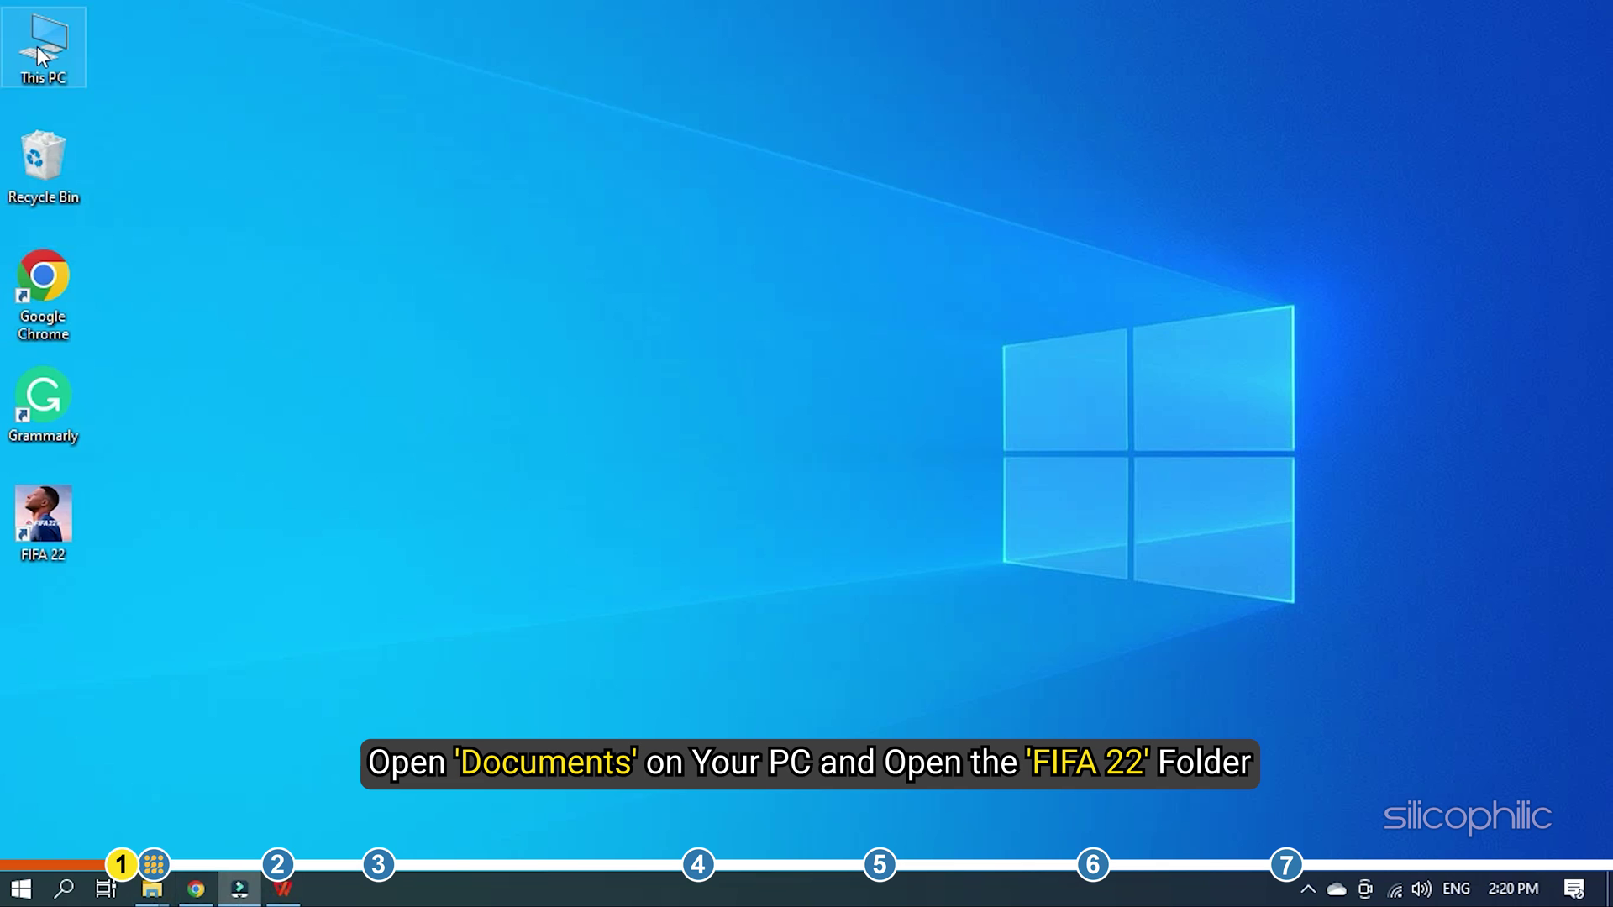
Open fifasetup from This PC > Documents > FIFA 22 in Notepad.
double_click(37, 47)
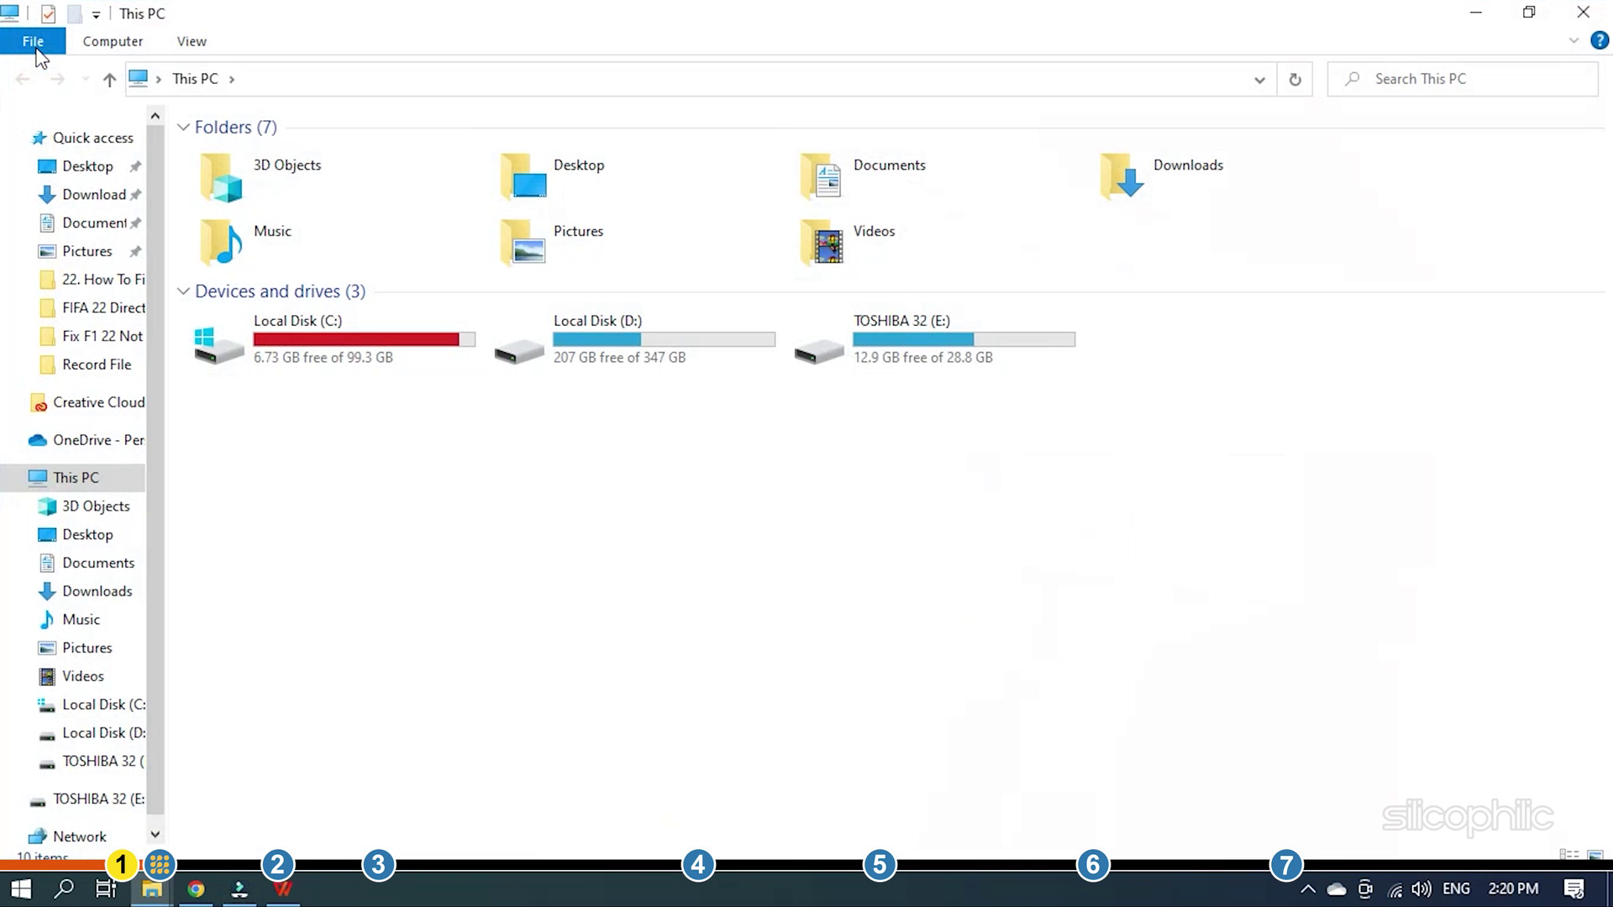
double_click(840, 191)
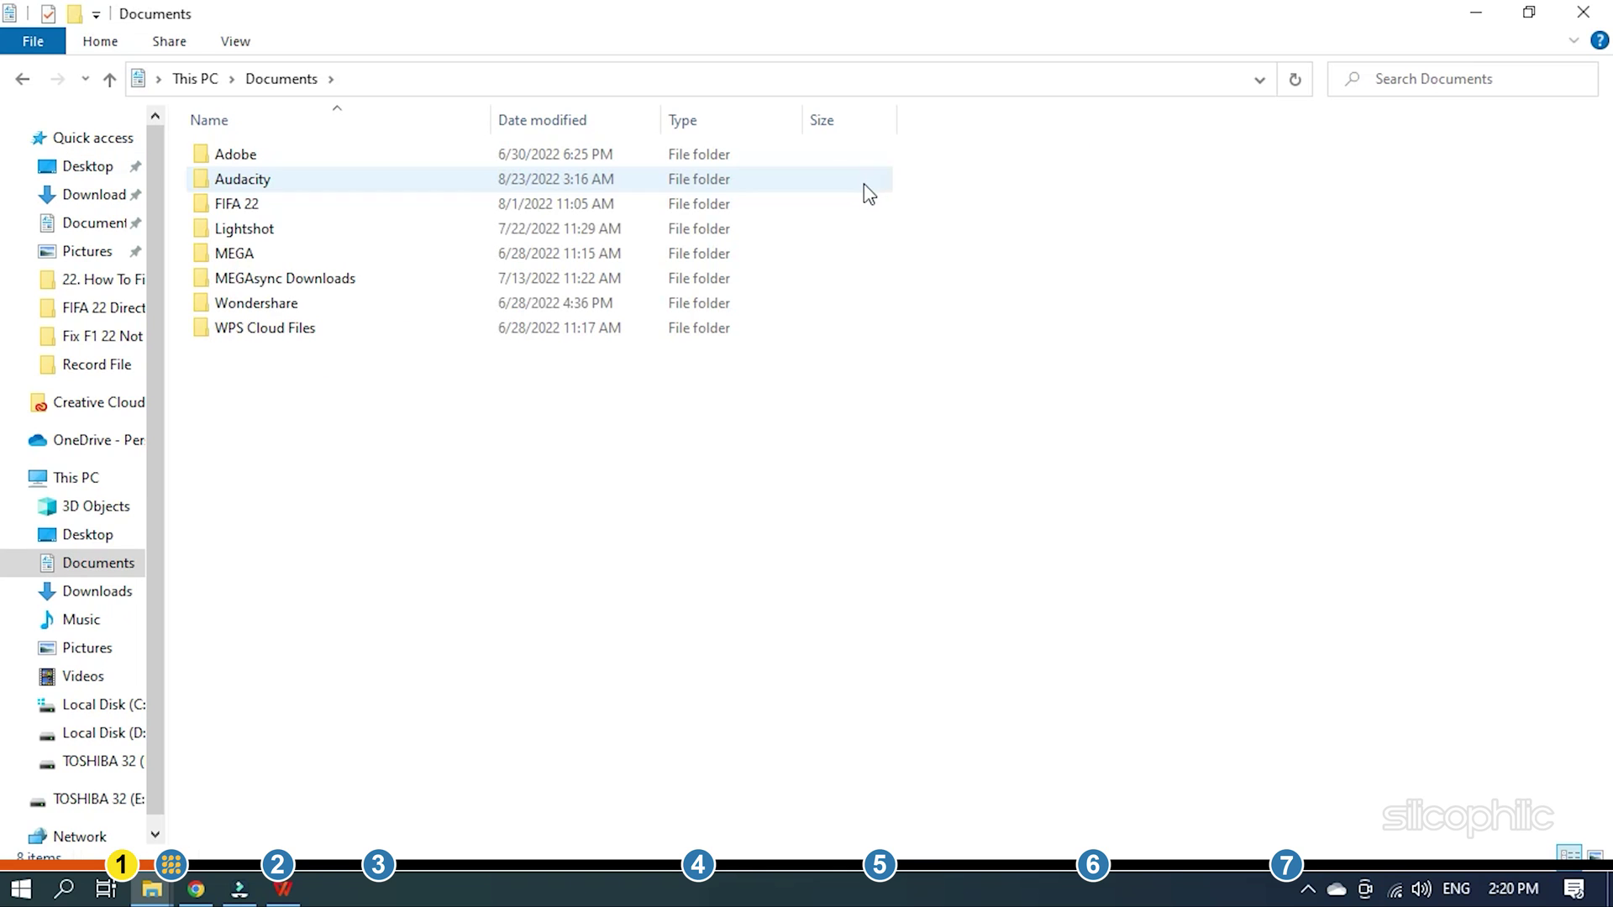
double_click(426, 203)
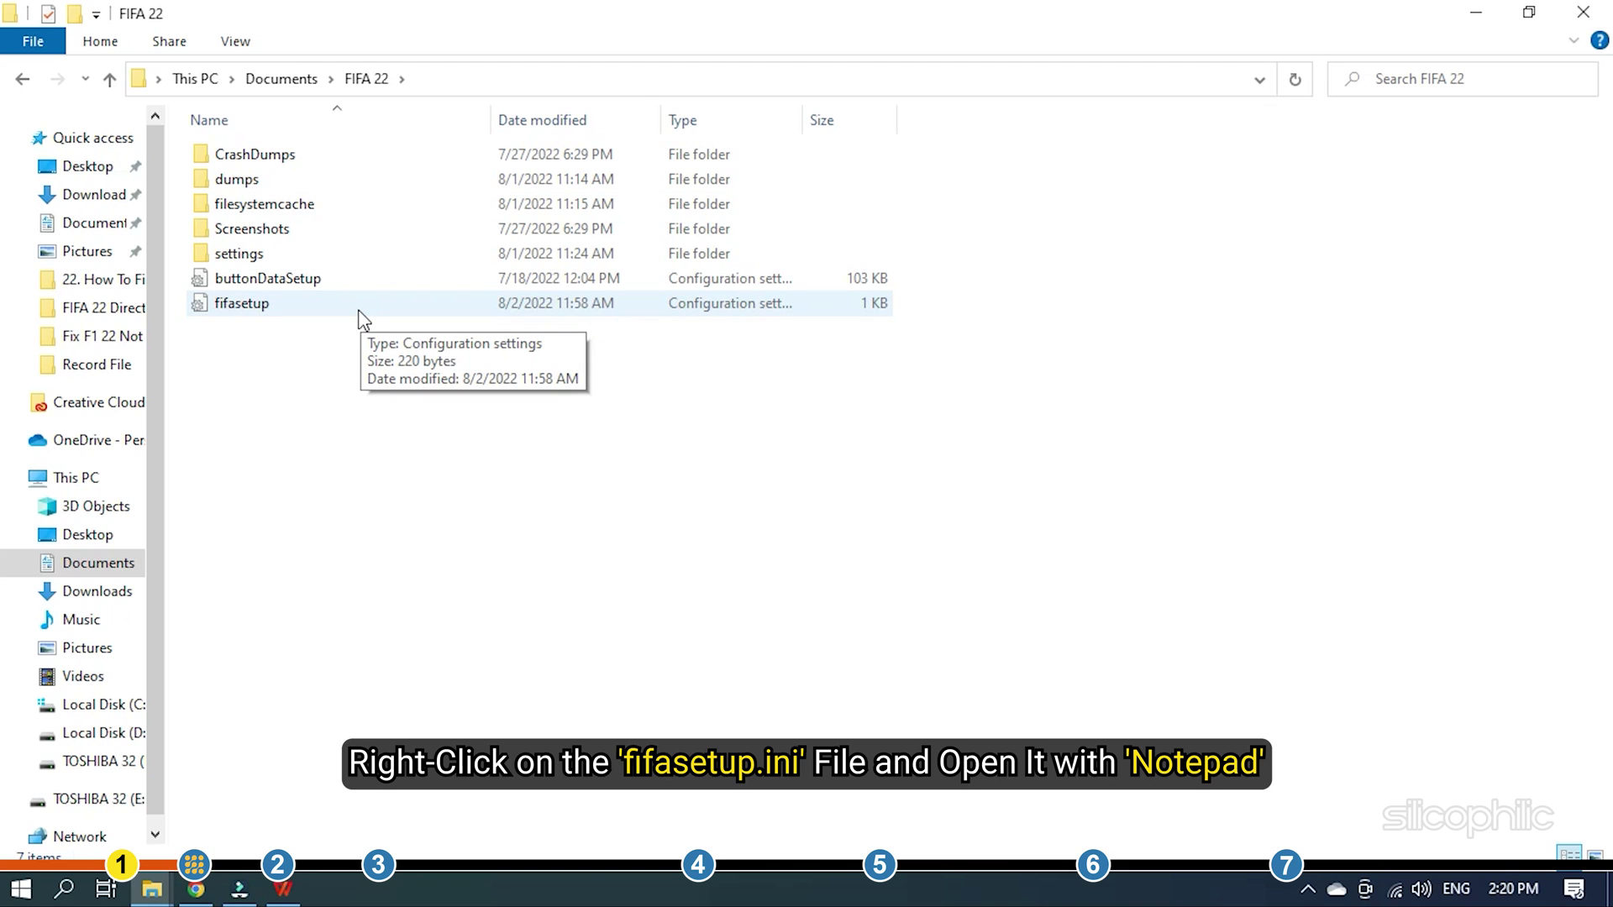
right_click(267, 305)
mouse_move(426, 578)
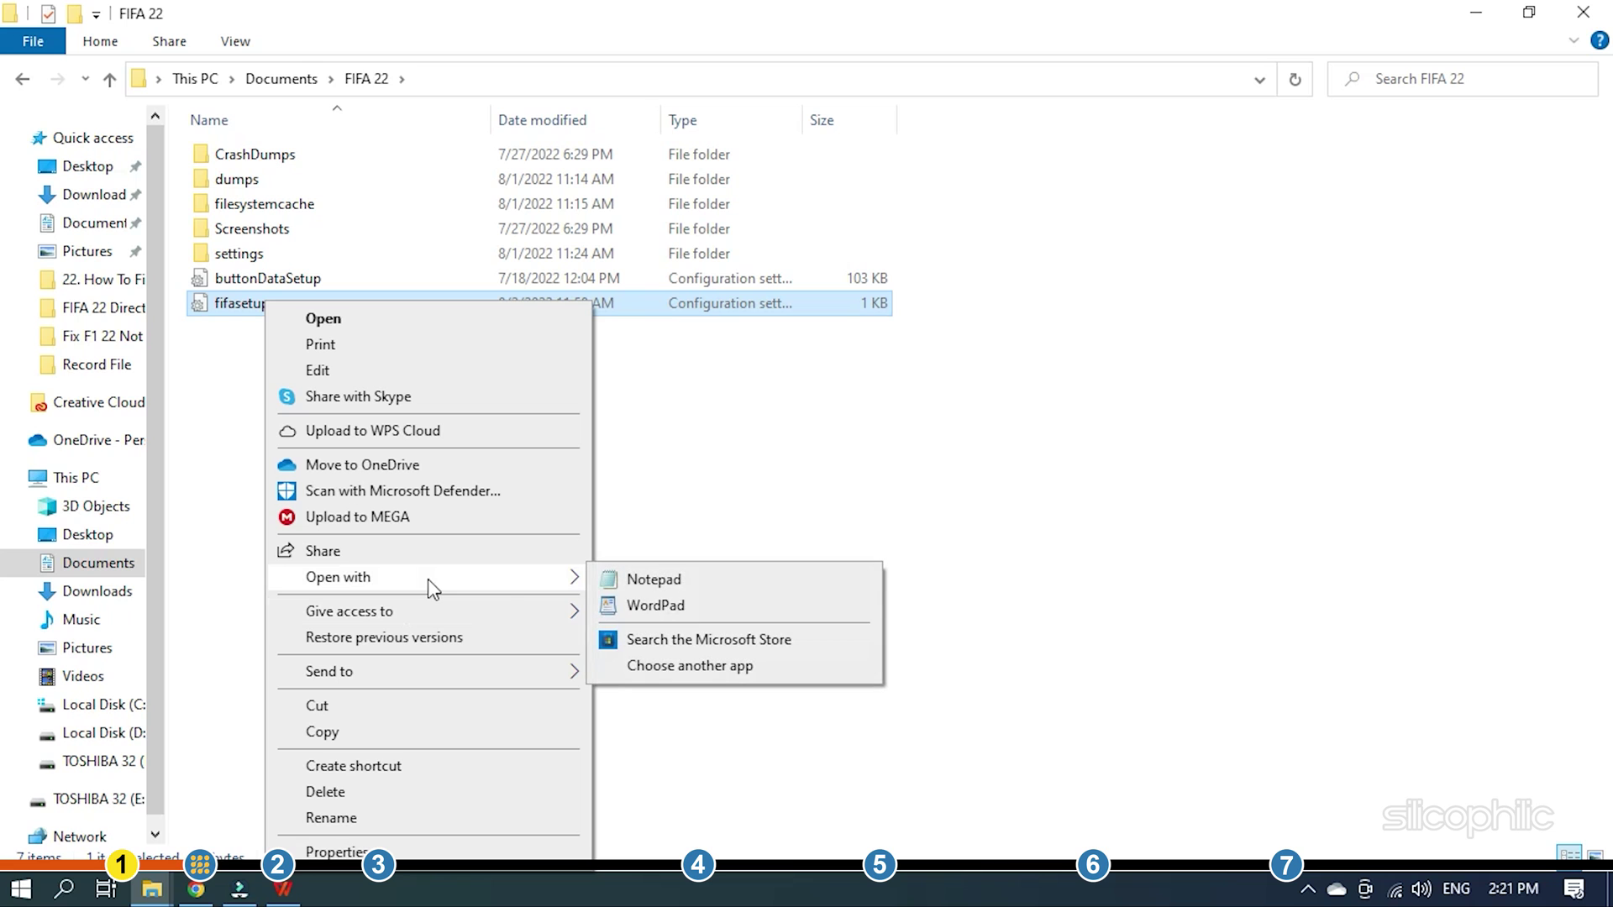
click(717, 581)
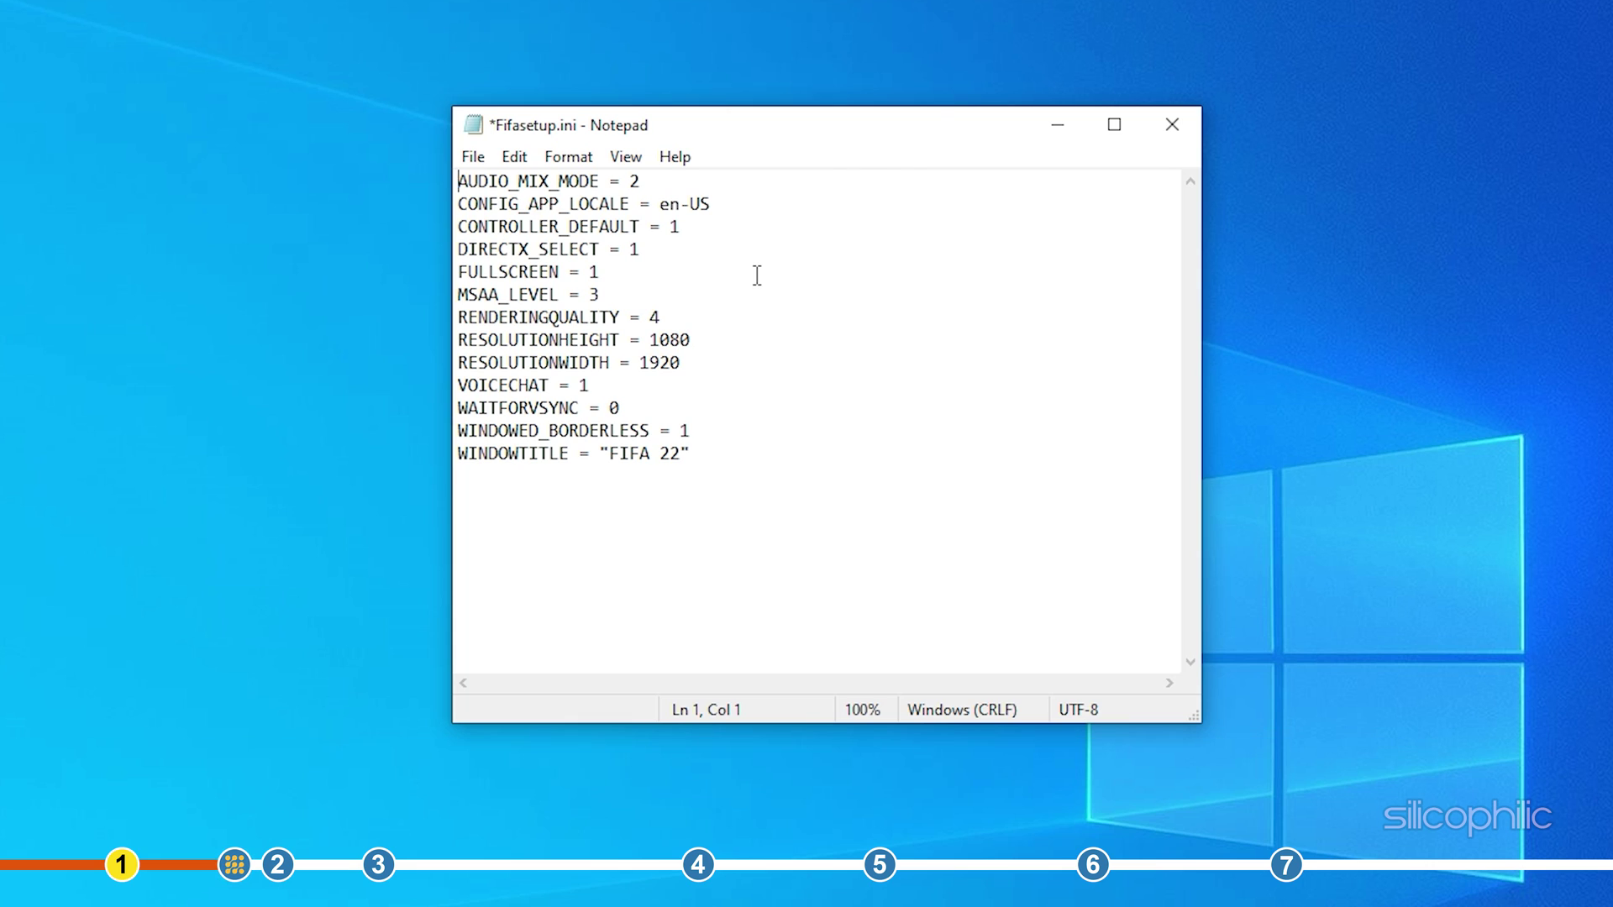
Change the DIRECTX_SELECT value in fifasetup.ini from 1 to 0.
click(640, 250)
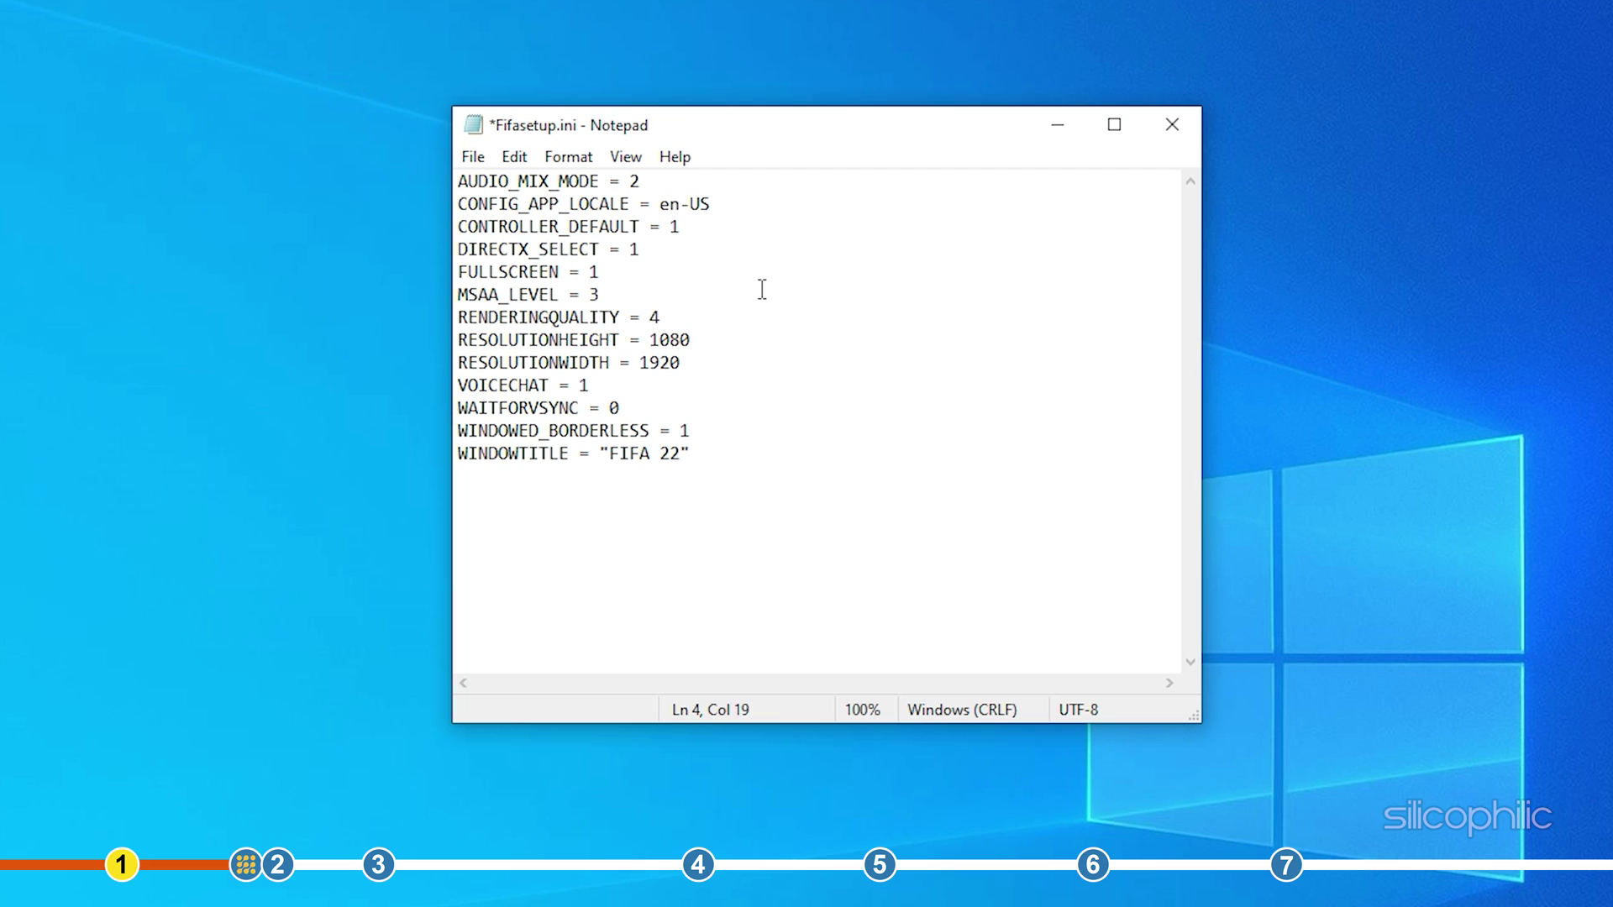
key(BackSpace)
text(0)
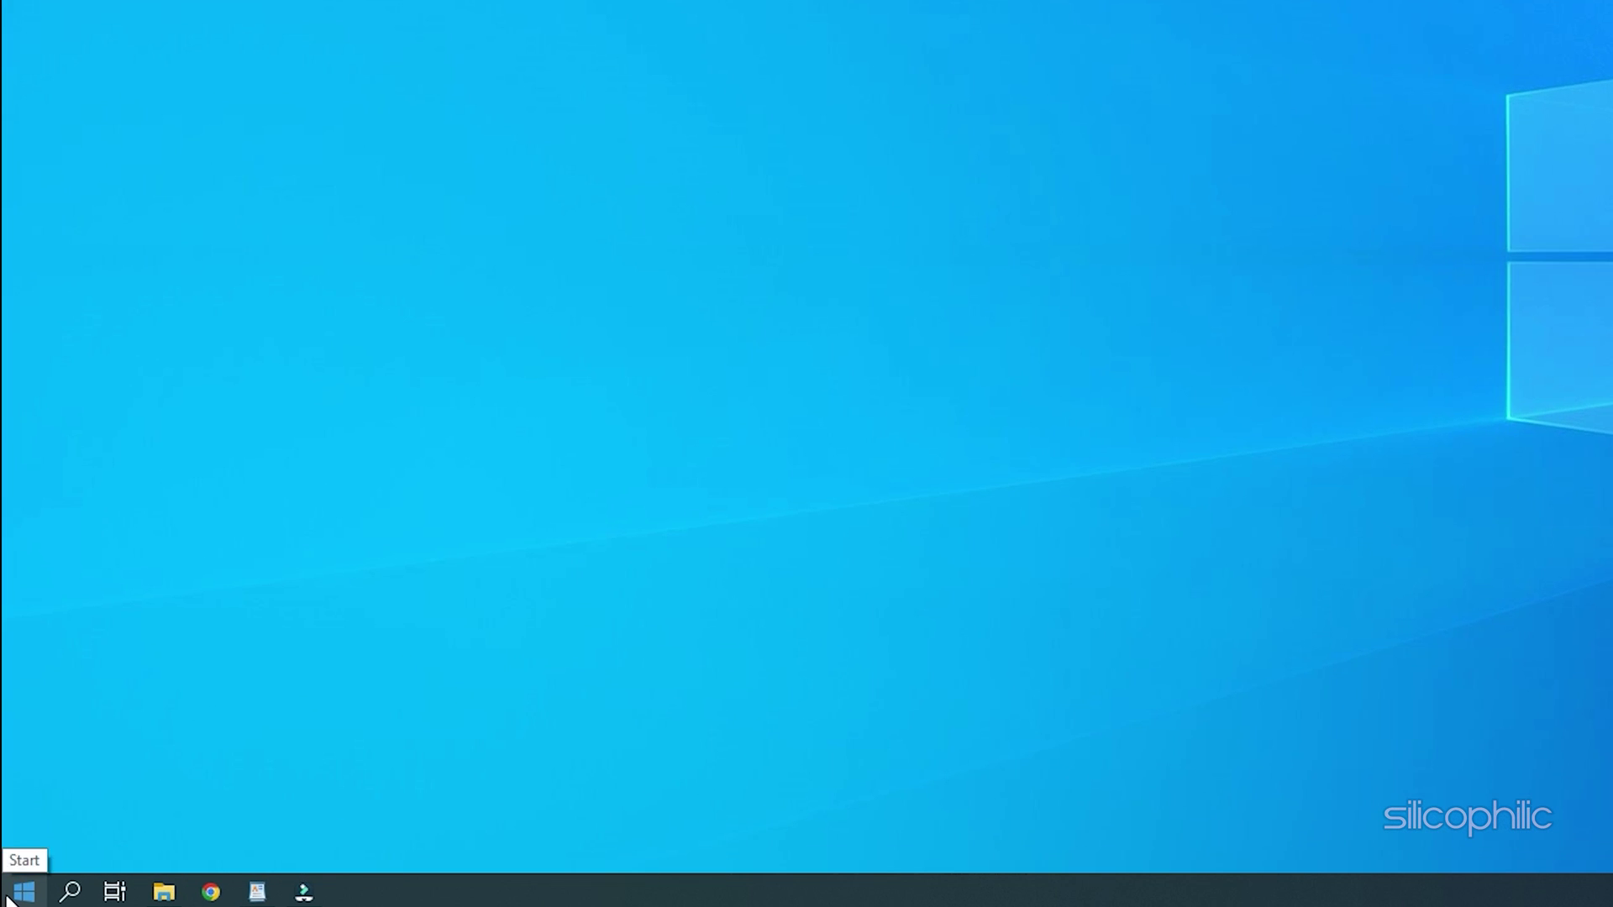
In Device Manager, expand Display adapters and bring up the NVIDIA GeForce RTX 3070's actions.
right_click(6, 898)
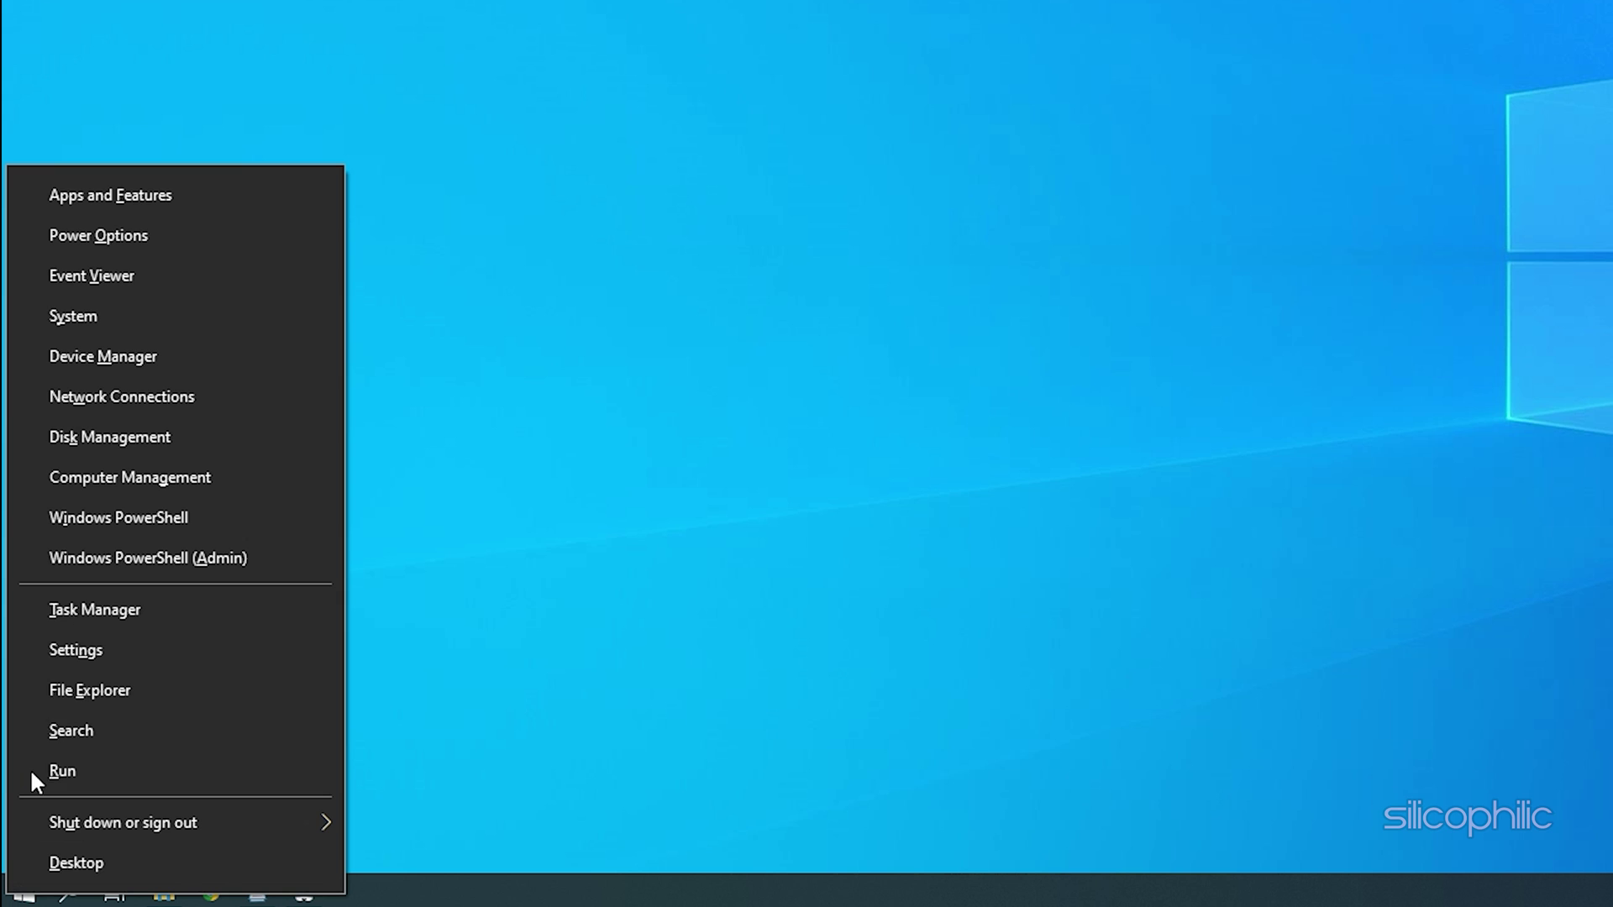
click(158, 347)
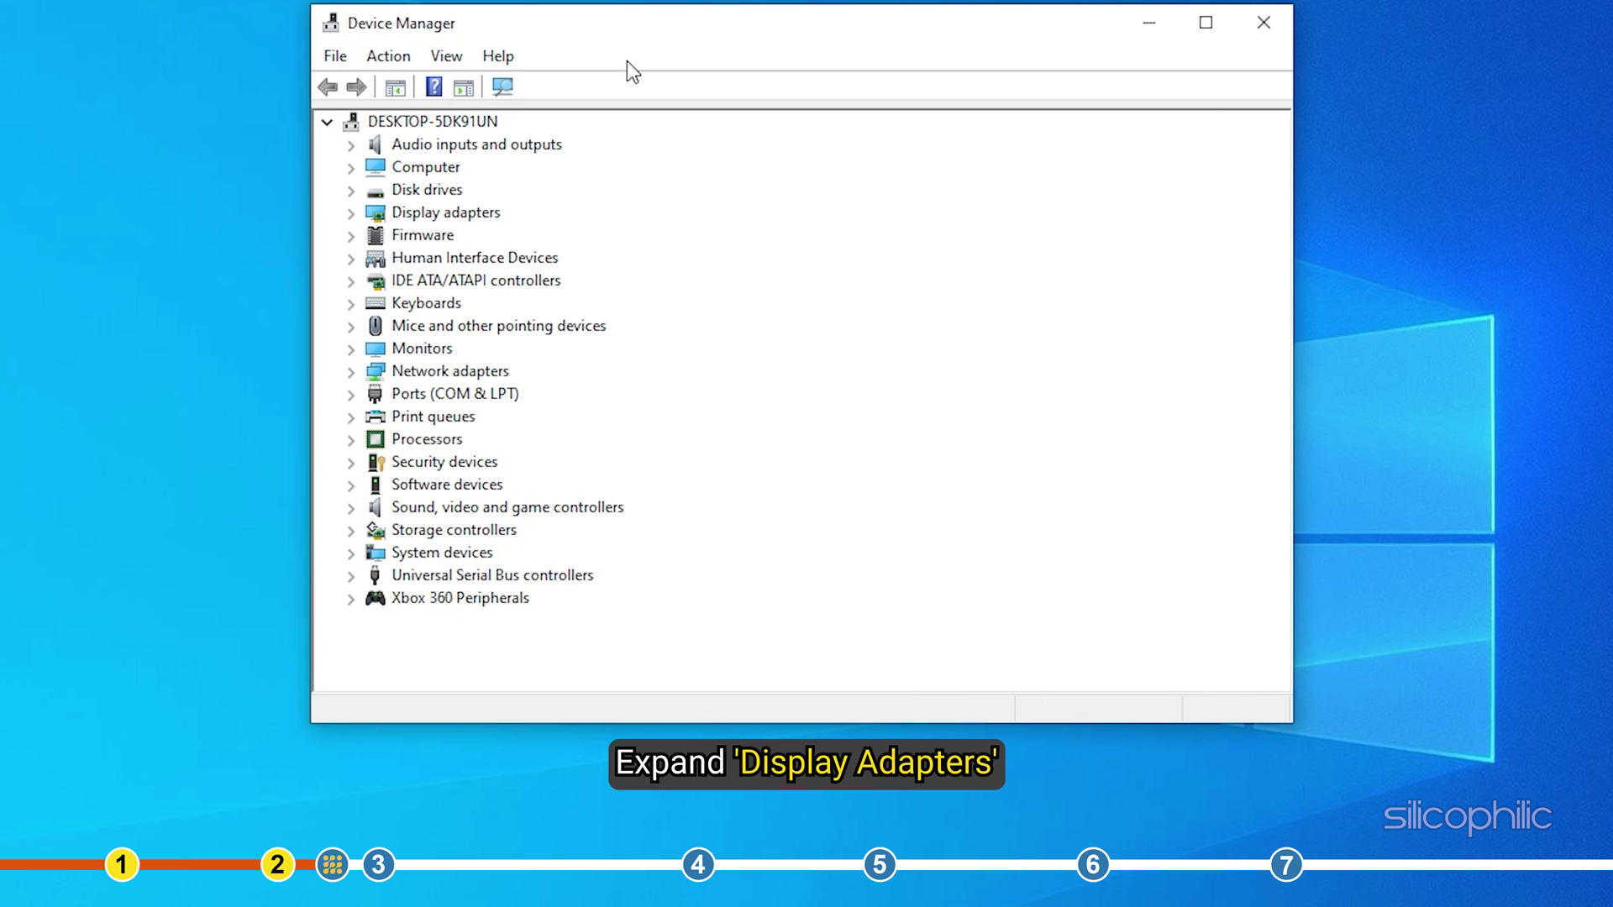
double_click(496, 213)
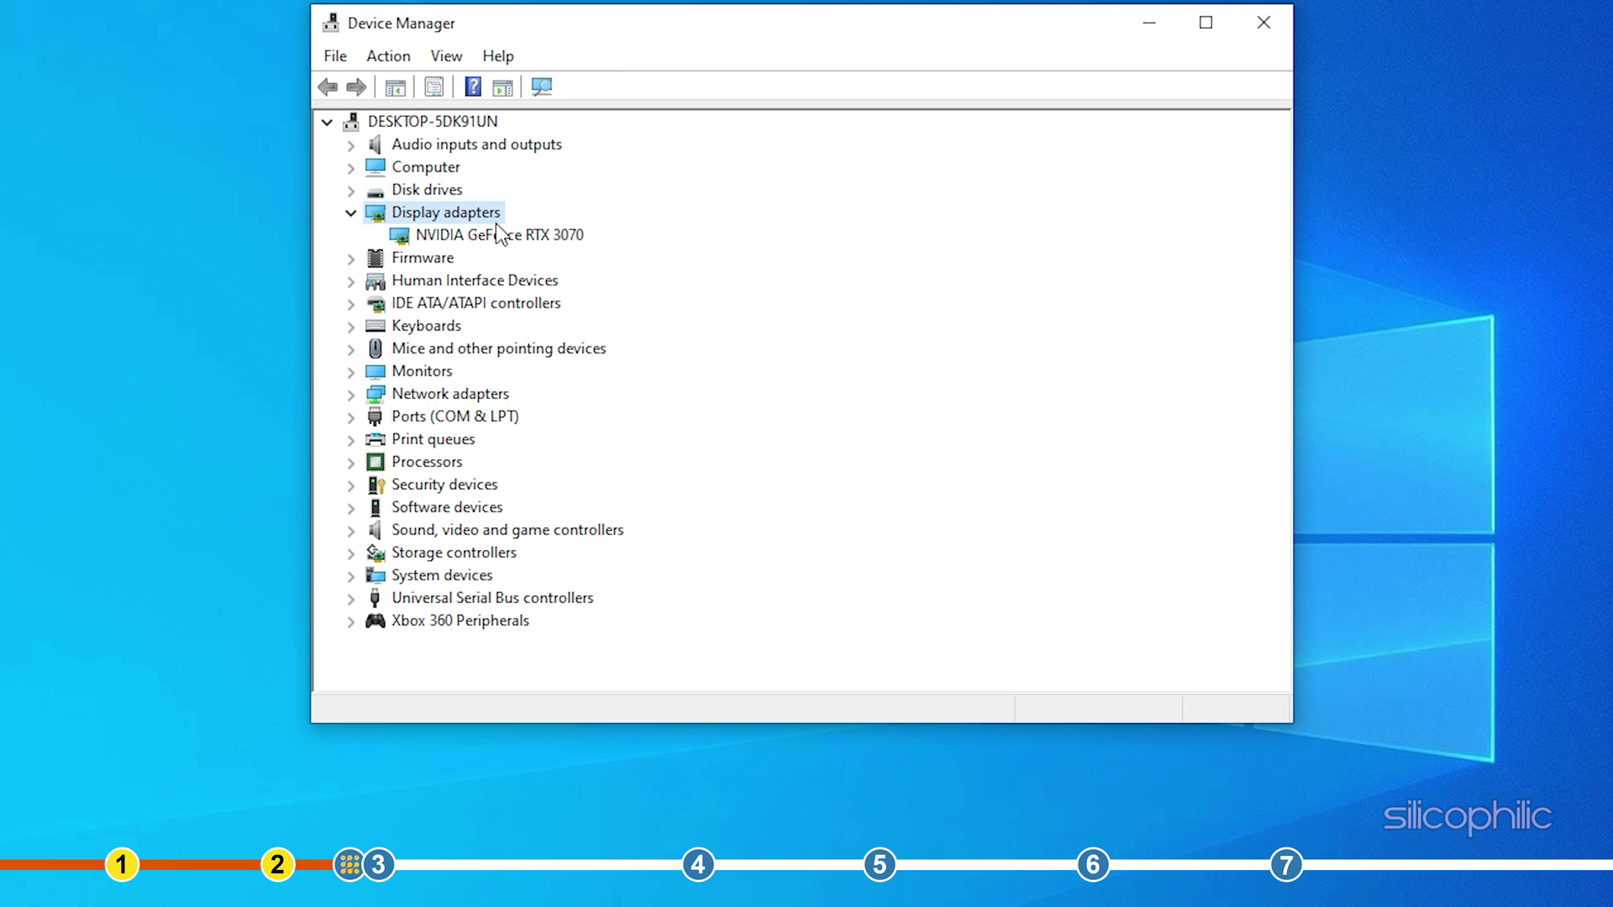
click(498, 240)
right_click(497, 239)
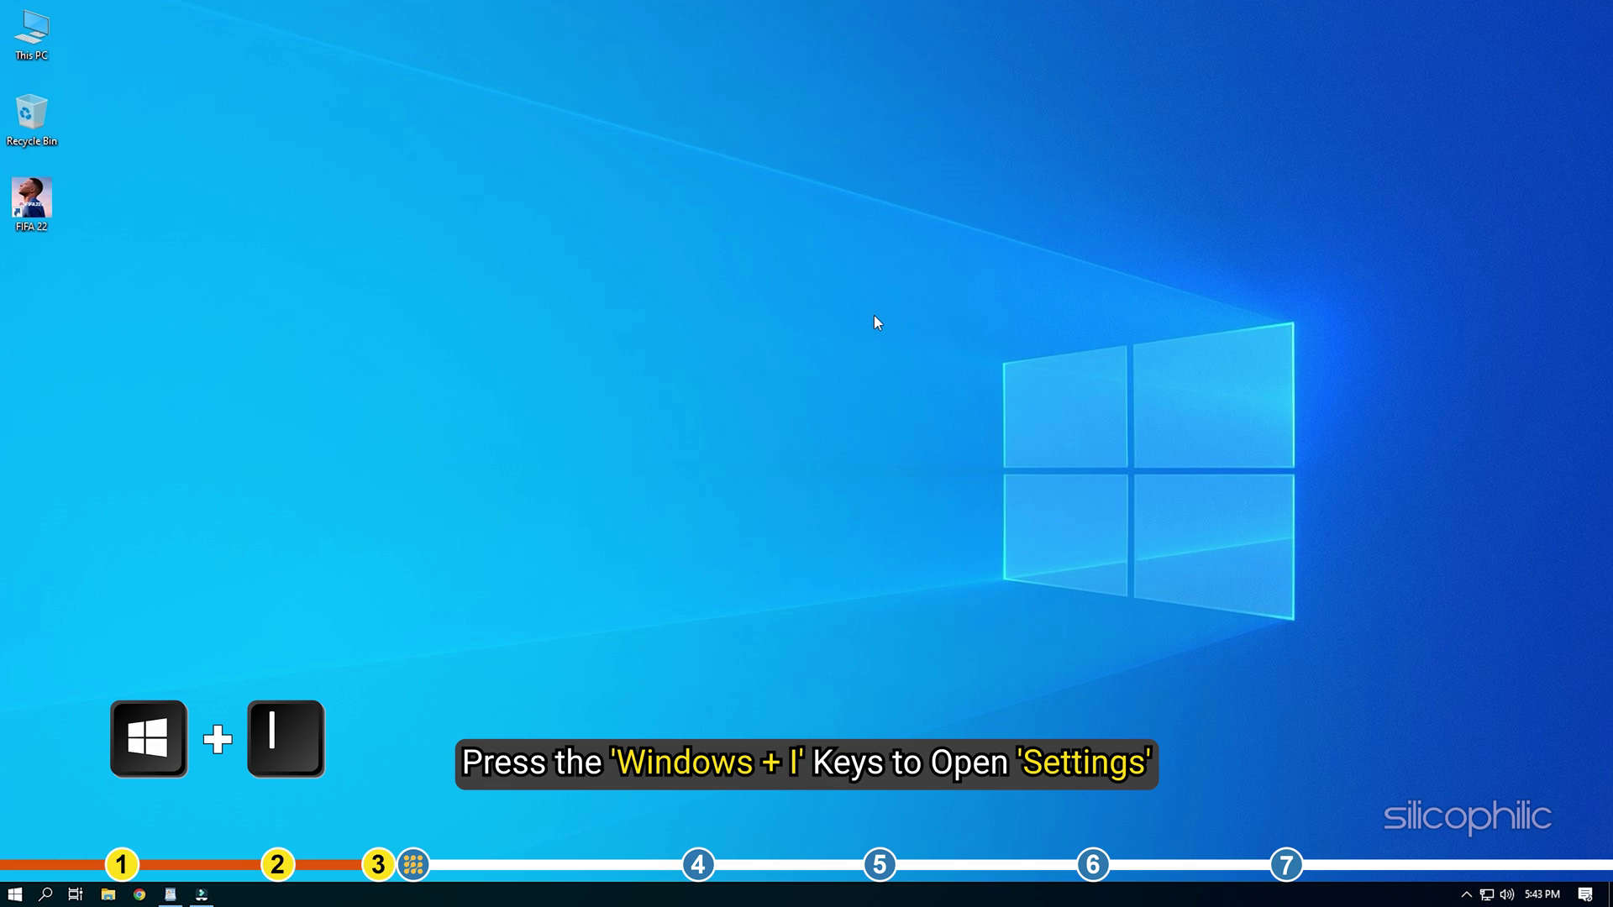
Go from Settings > System > Display to the Graphics settings page.
key(super+i)
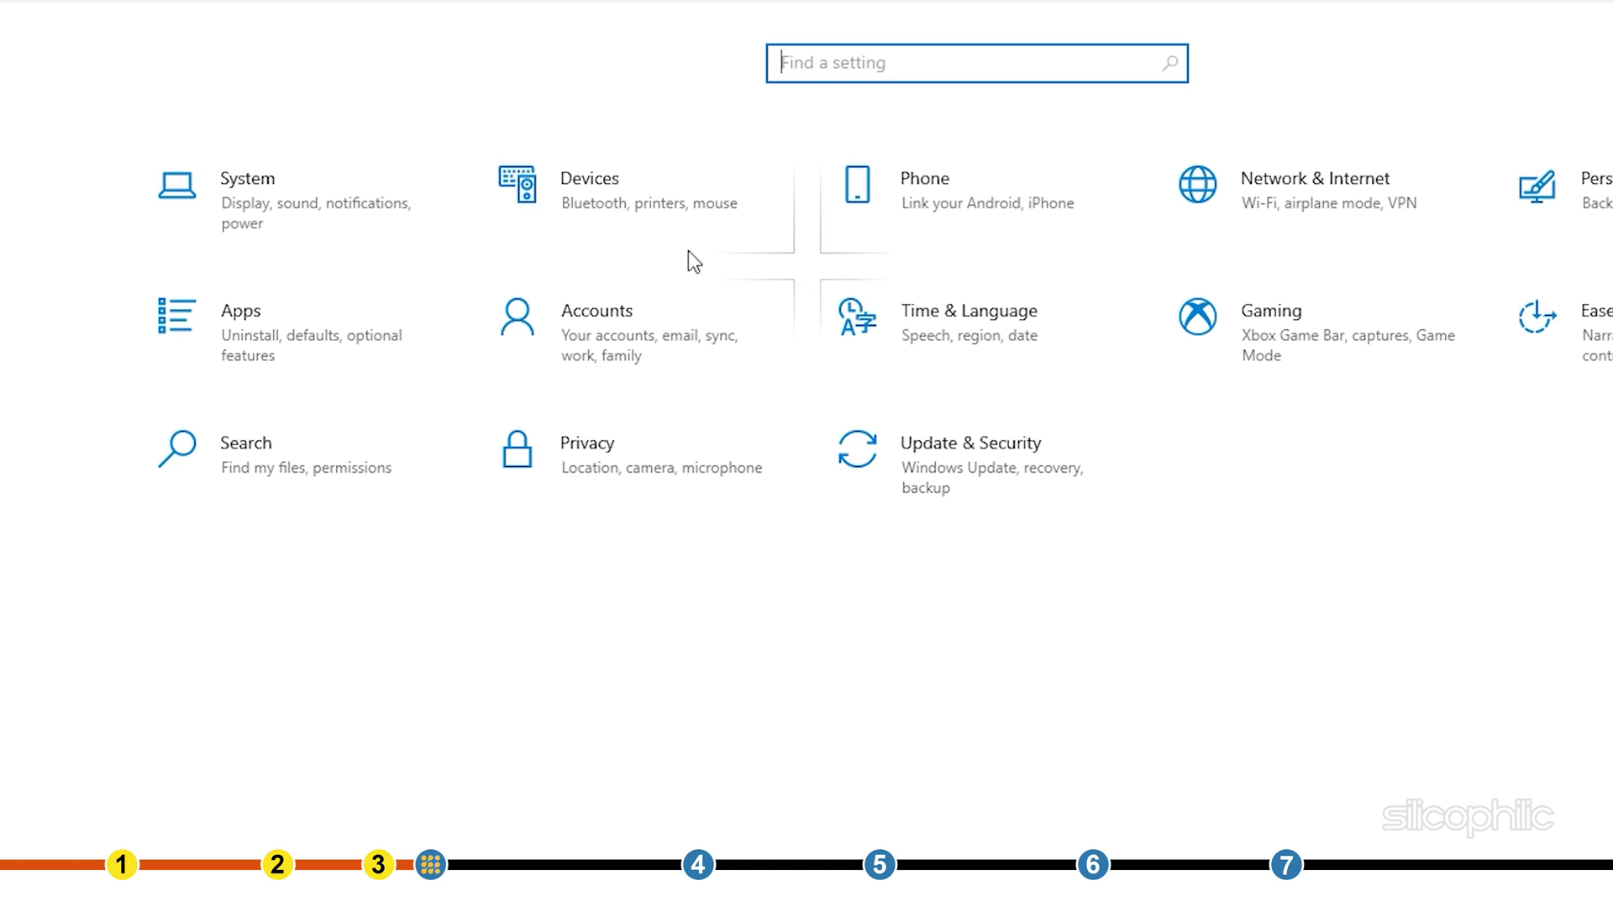
click(388, 217)
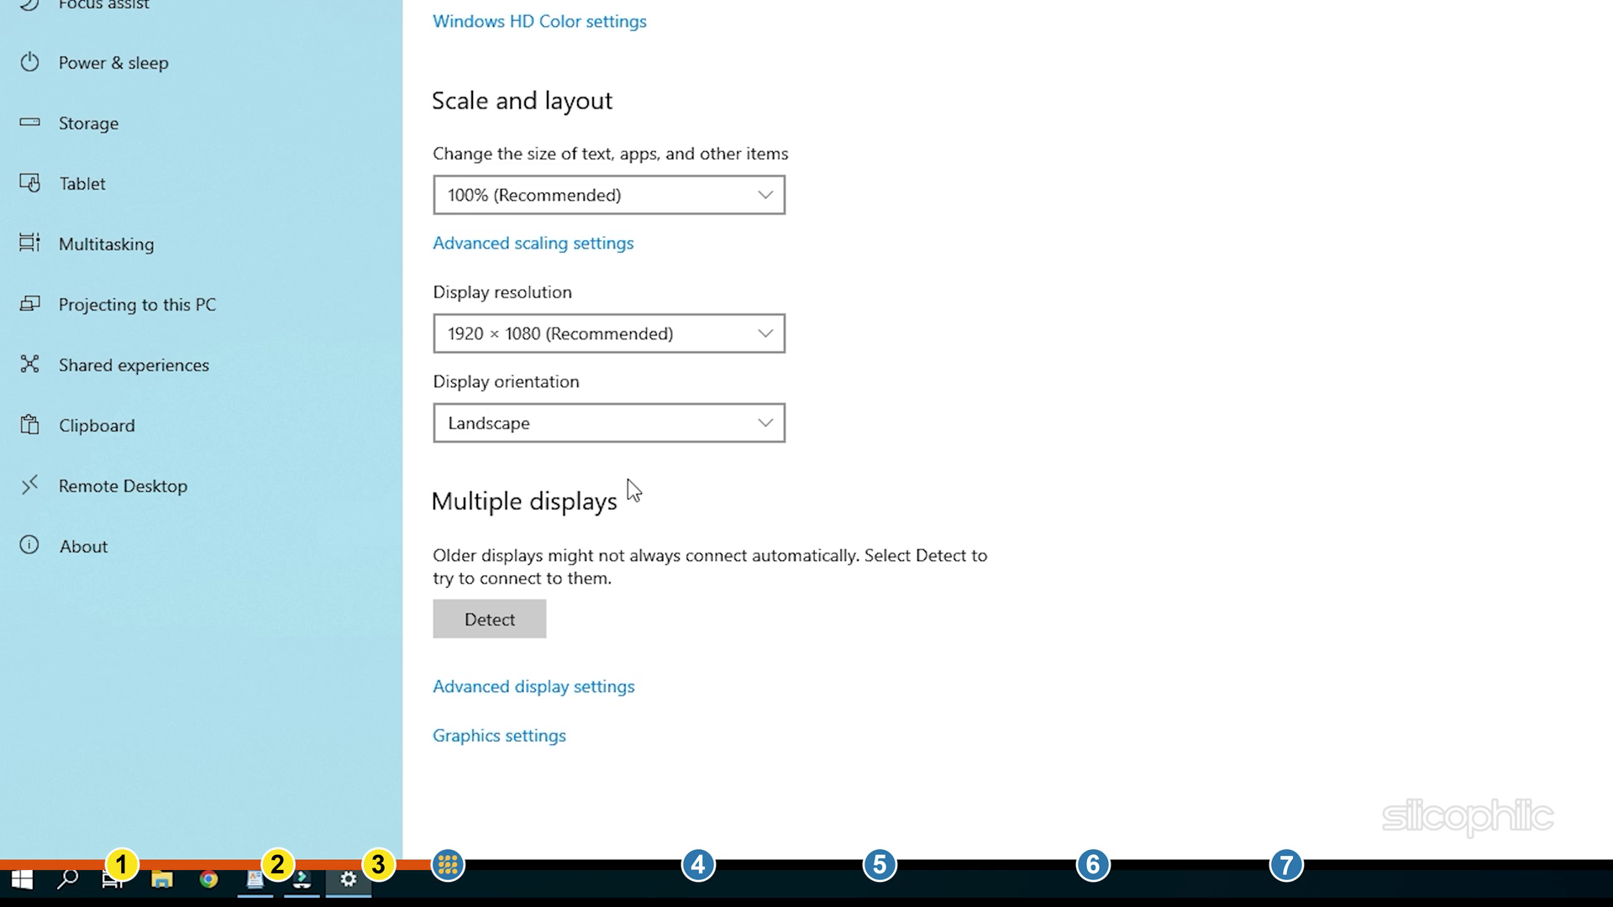
click(562, 744)
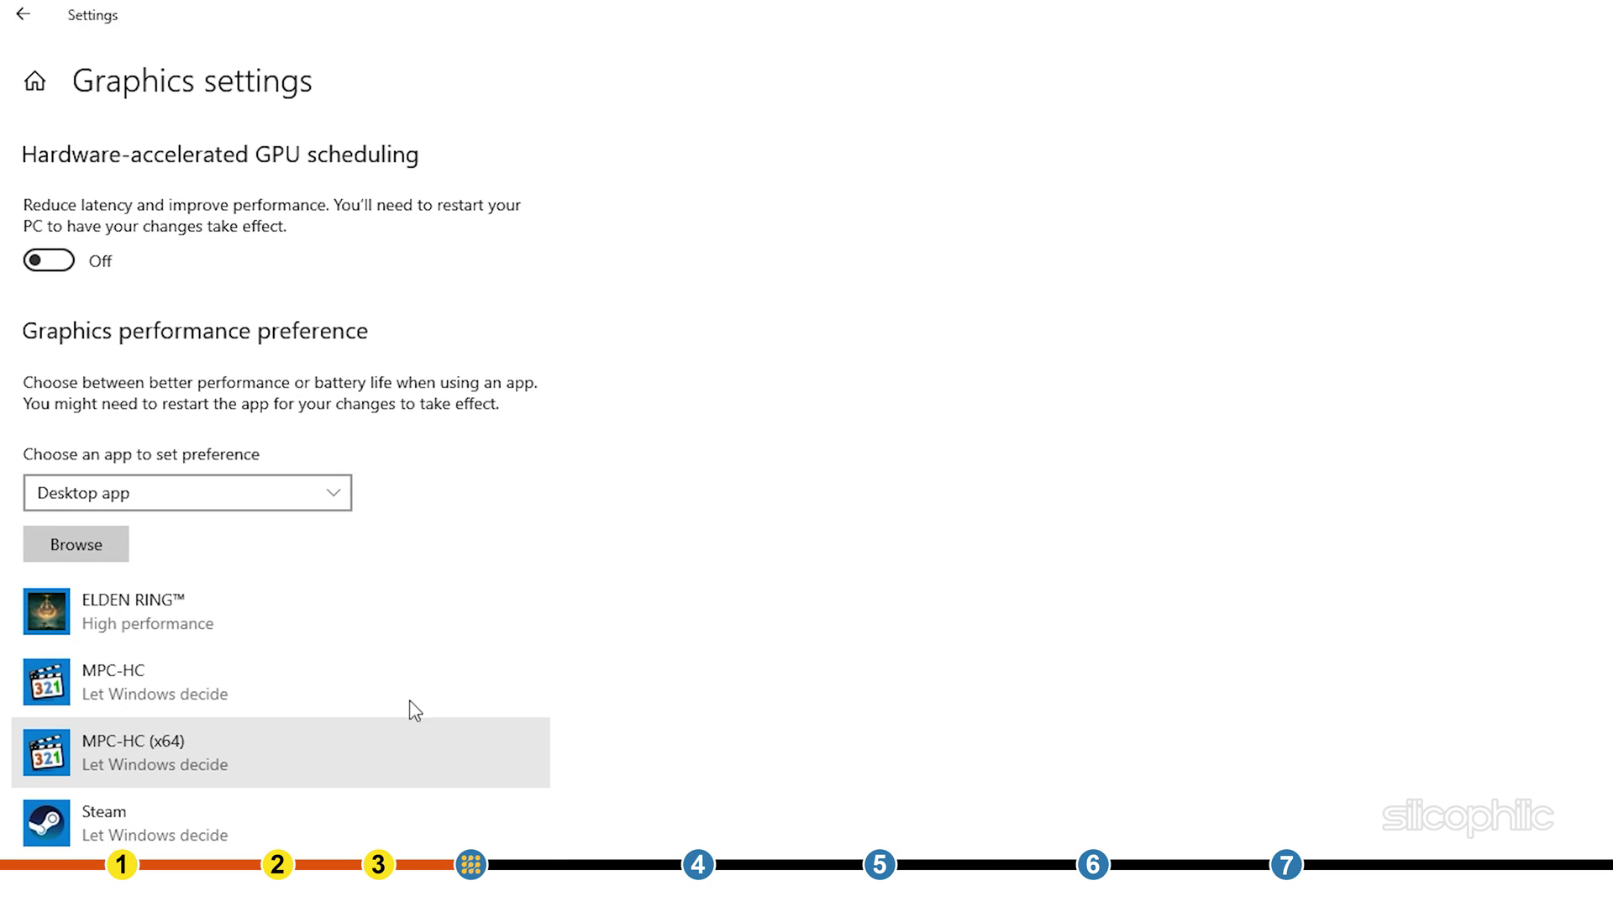
Browse to and add FIFA22, then save its graphics preference as High performance.
click(108, 556)
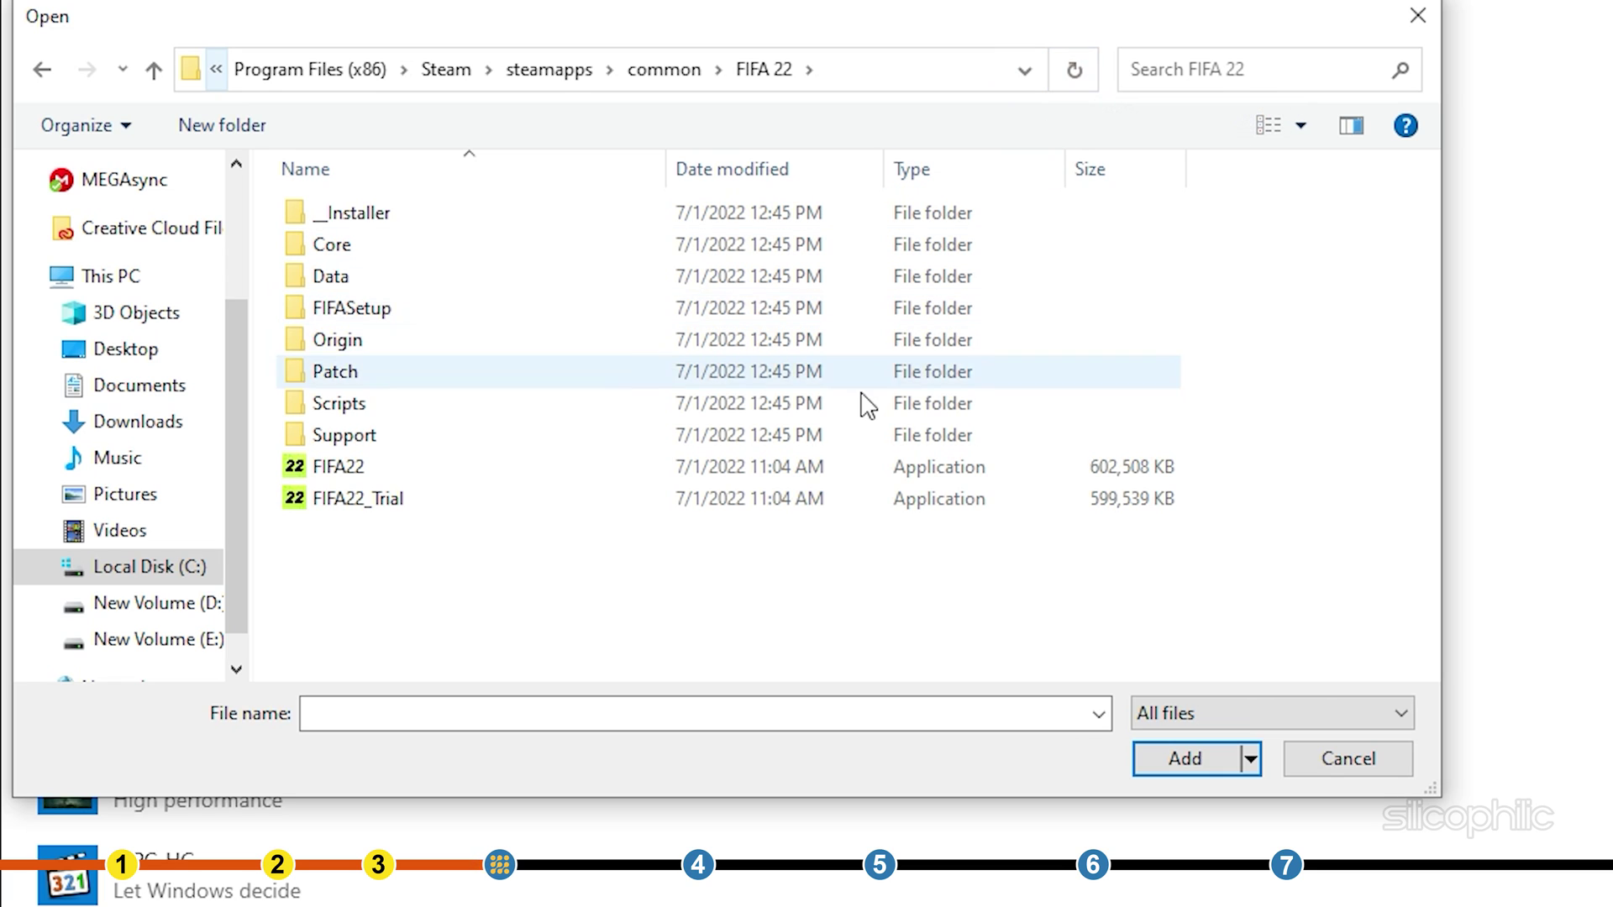
click(819, 475)
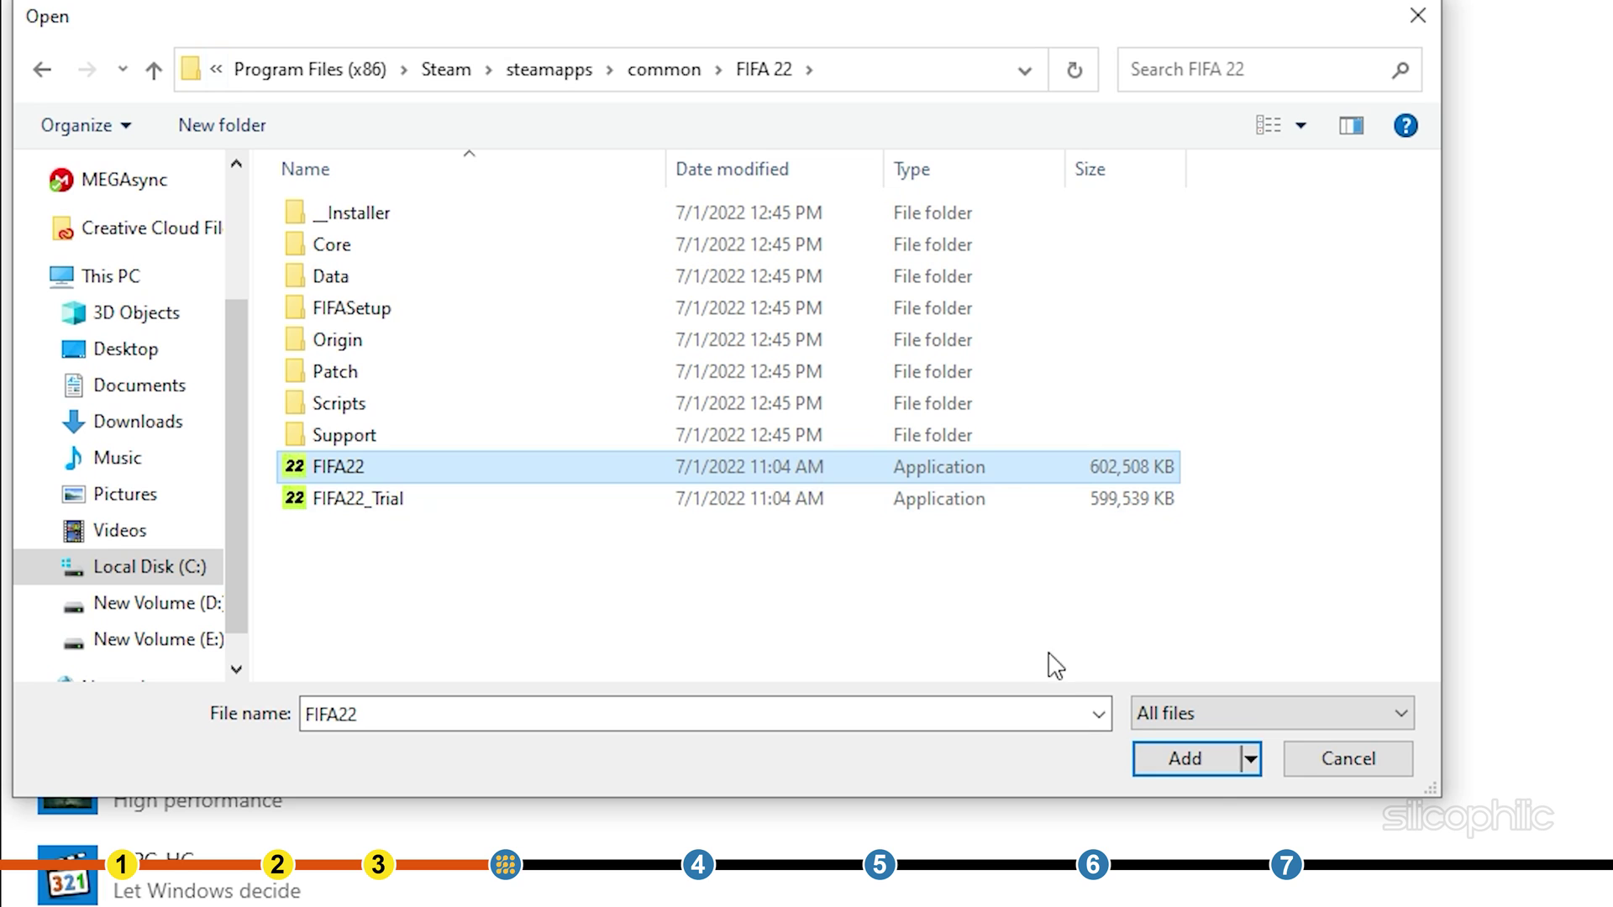
click(1208, 766)
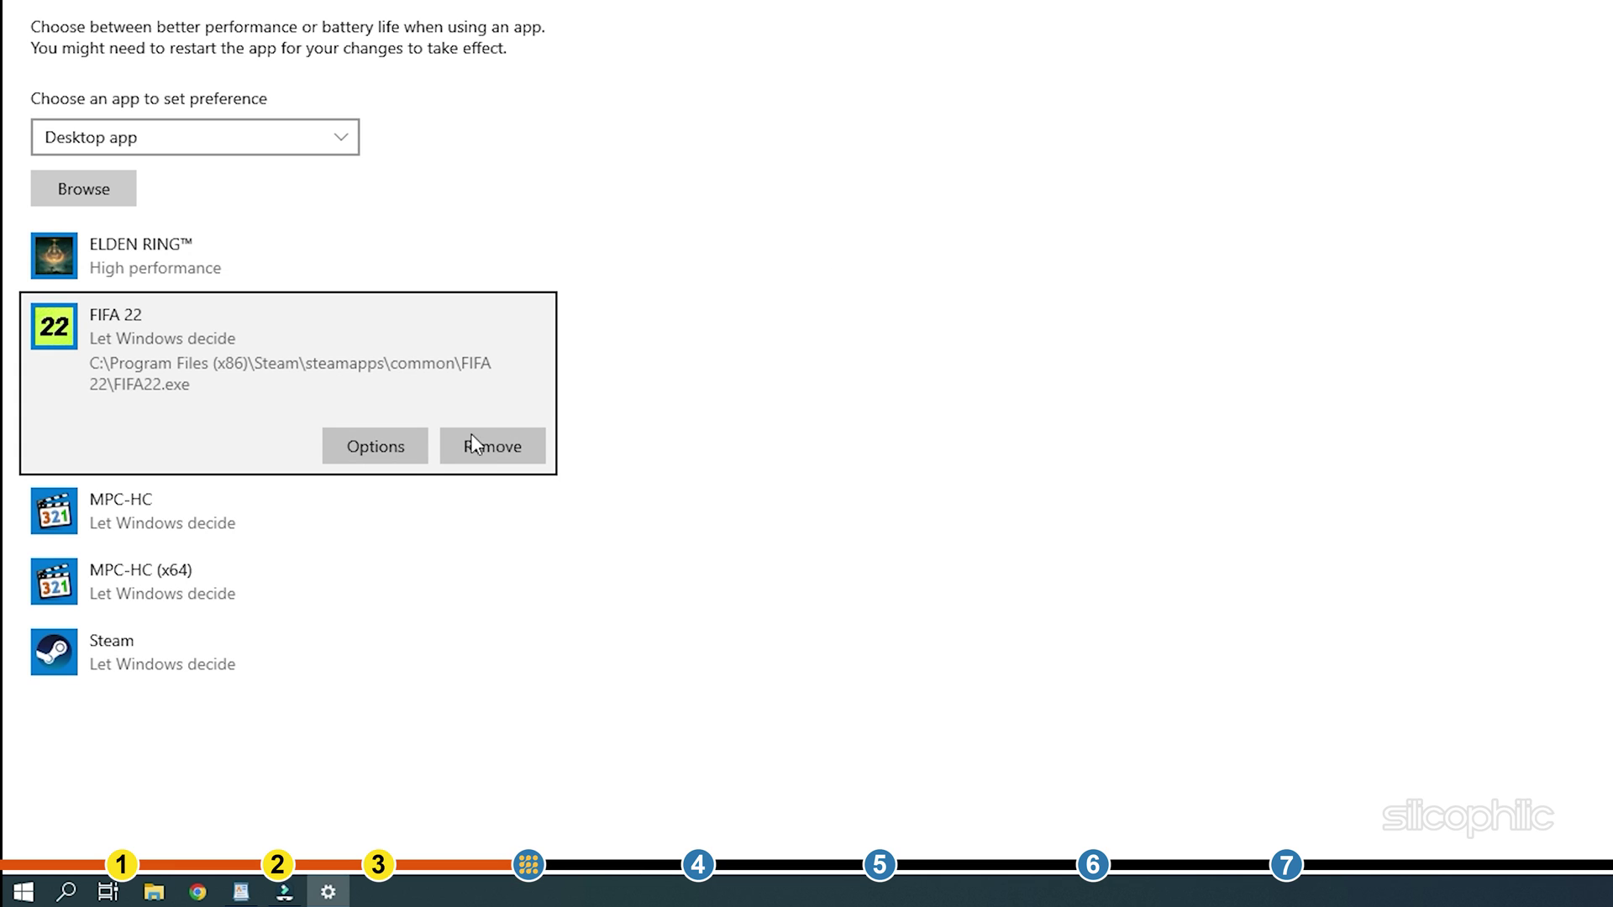
click(407, 451)
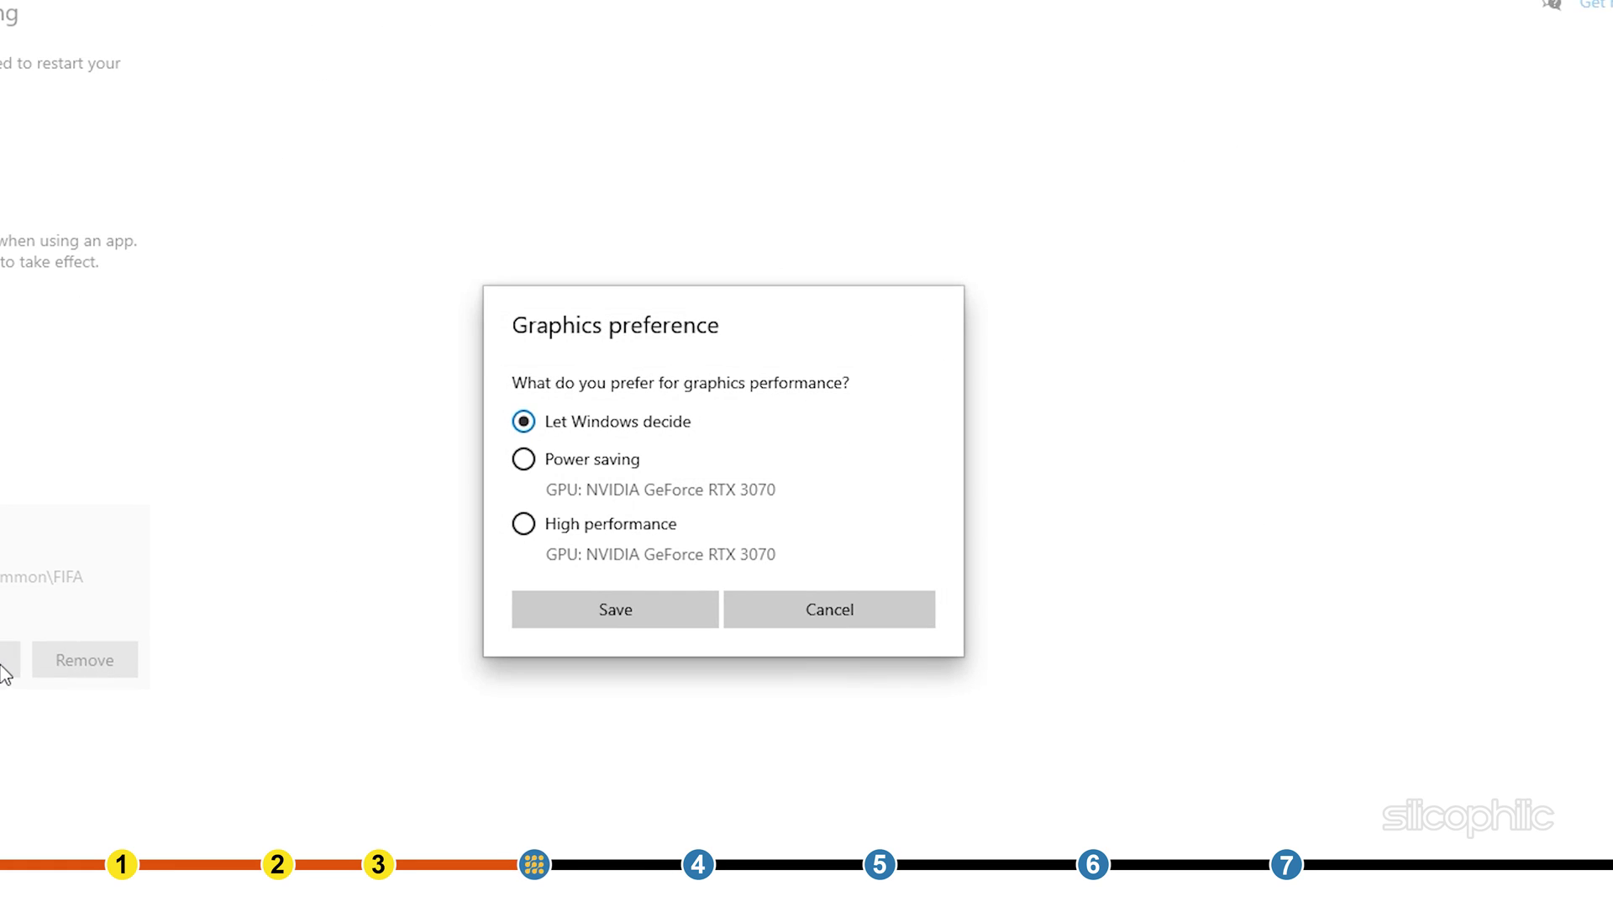
click(583, 530)
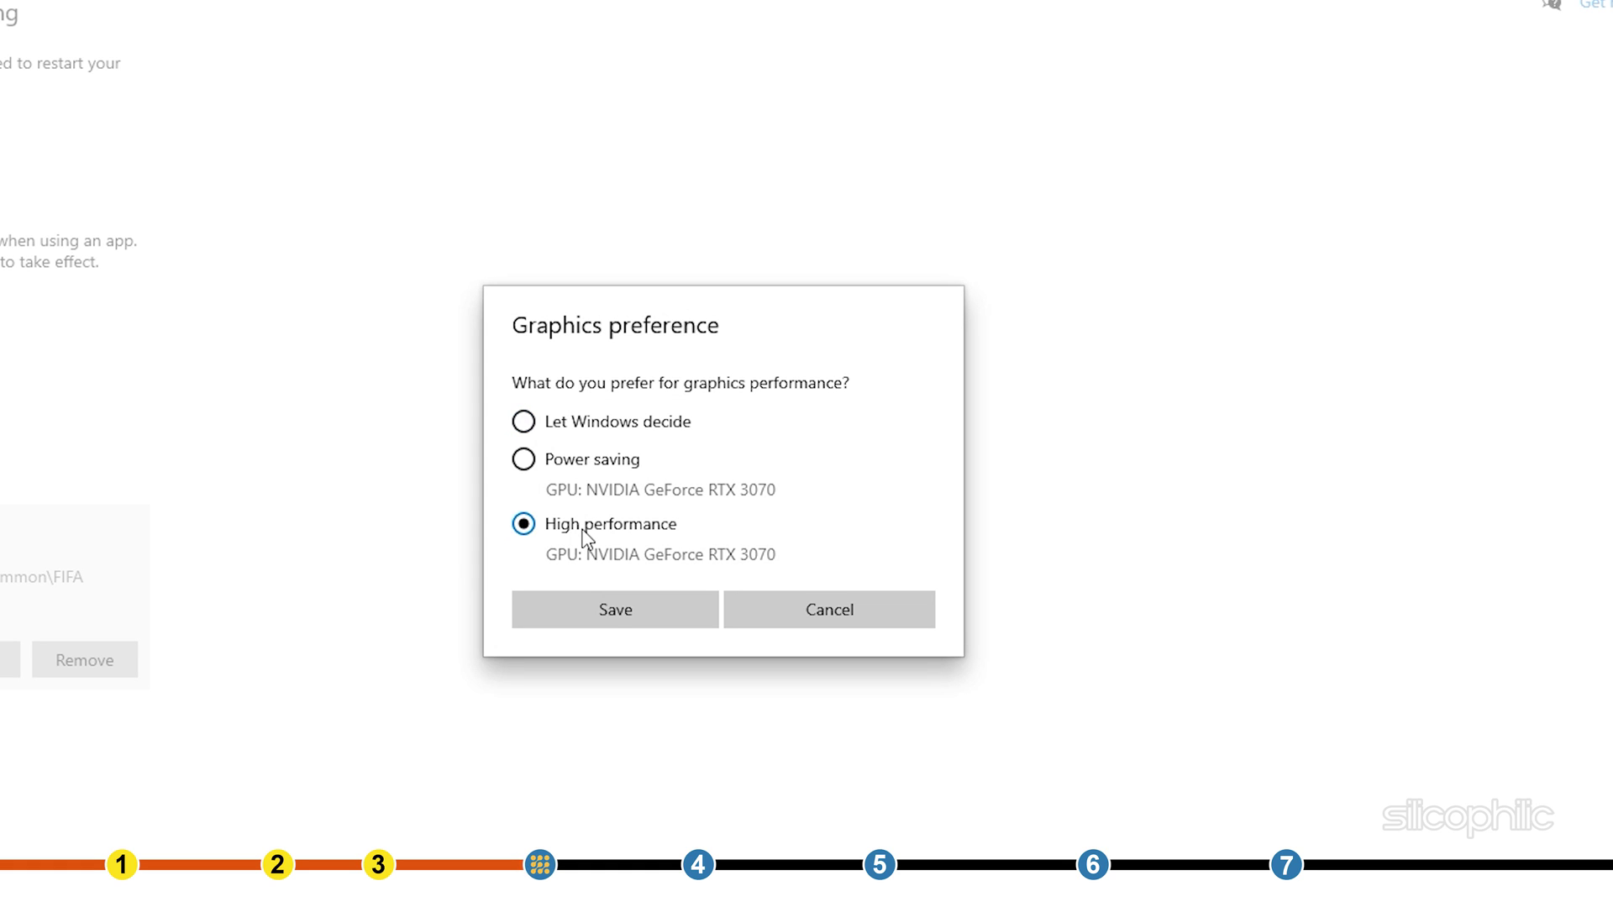
click(640, 624)
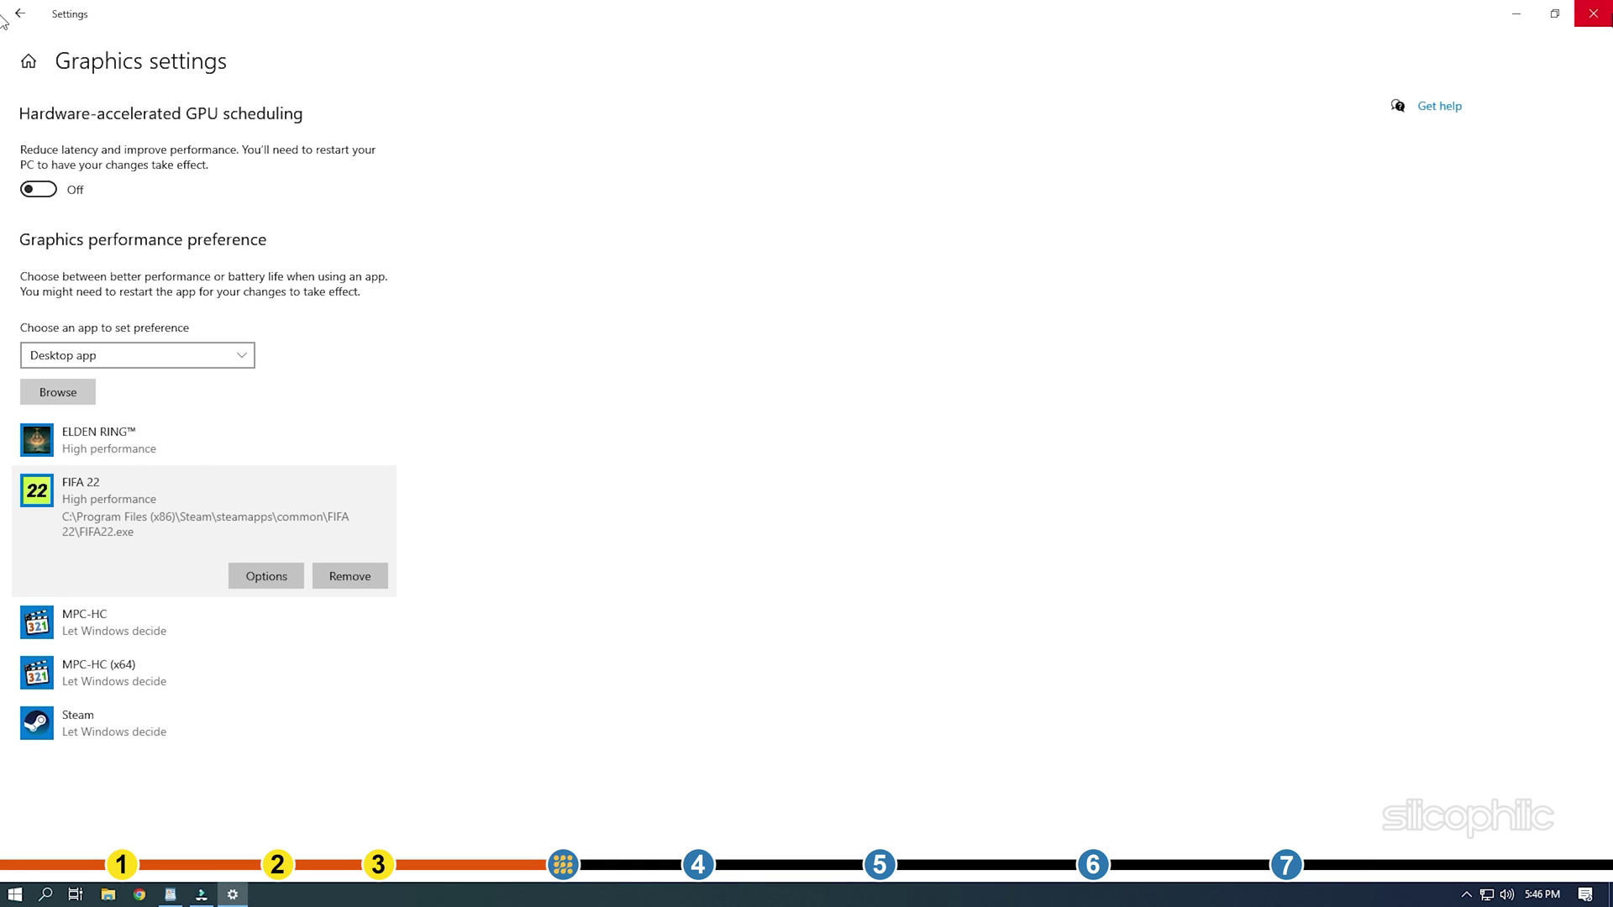
Close Settings, launch Steam, and open FIFA 22's Manage options in the Library.
click(1592, 14)
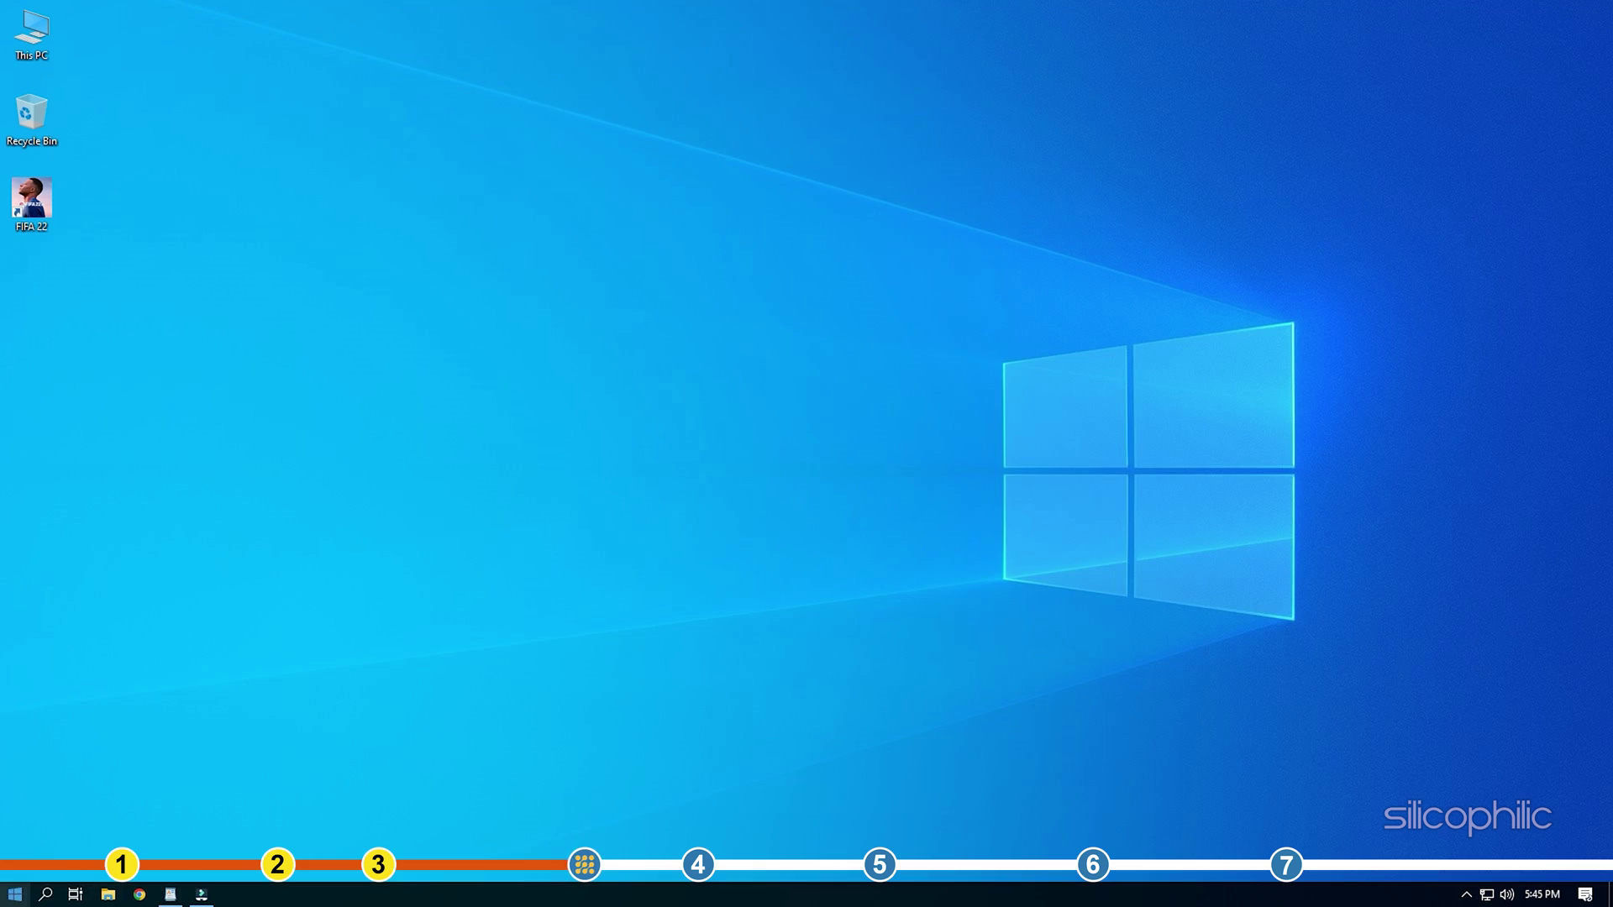
key(super)
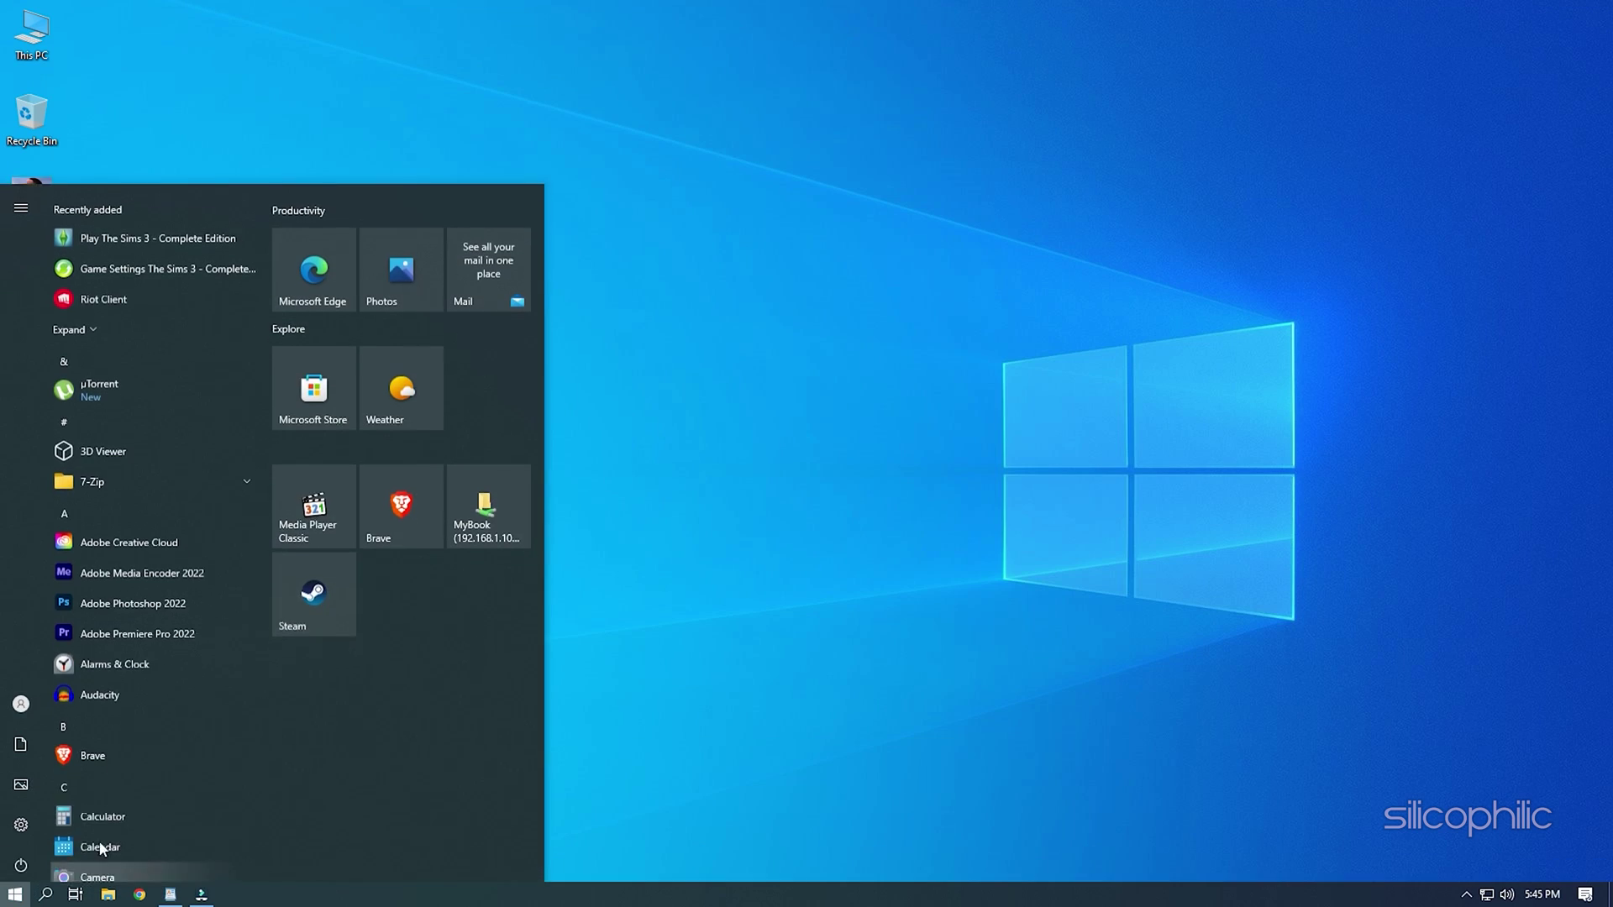
click(328, 549)
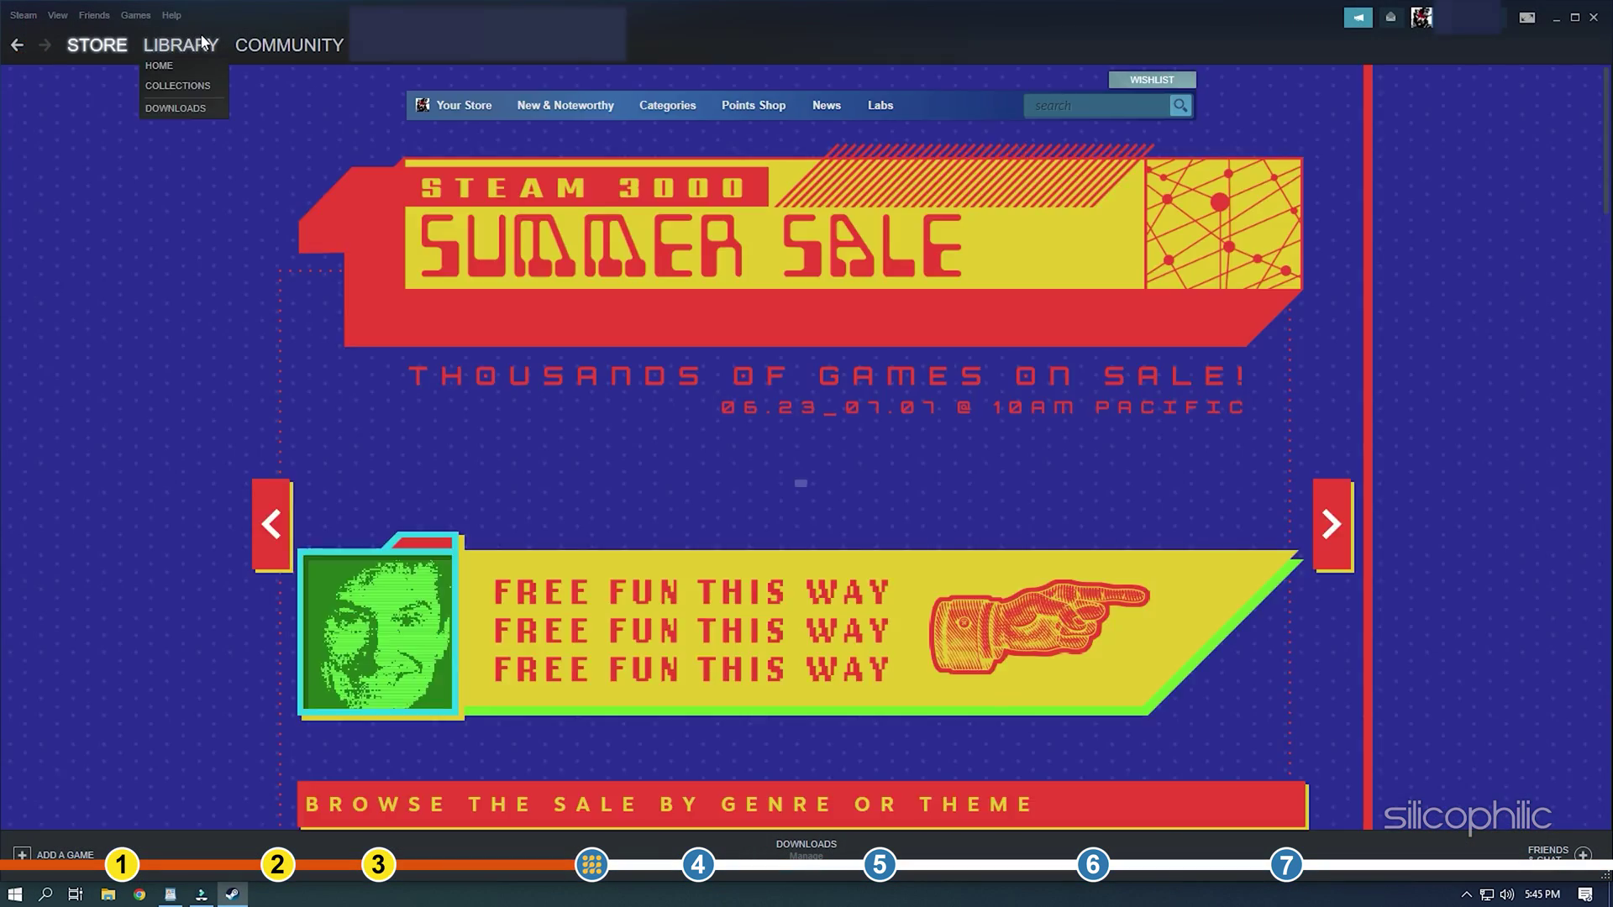
click(181, 45)
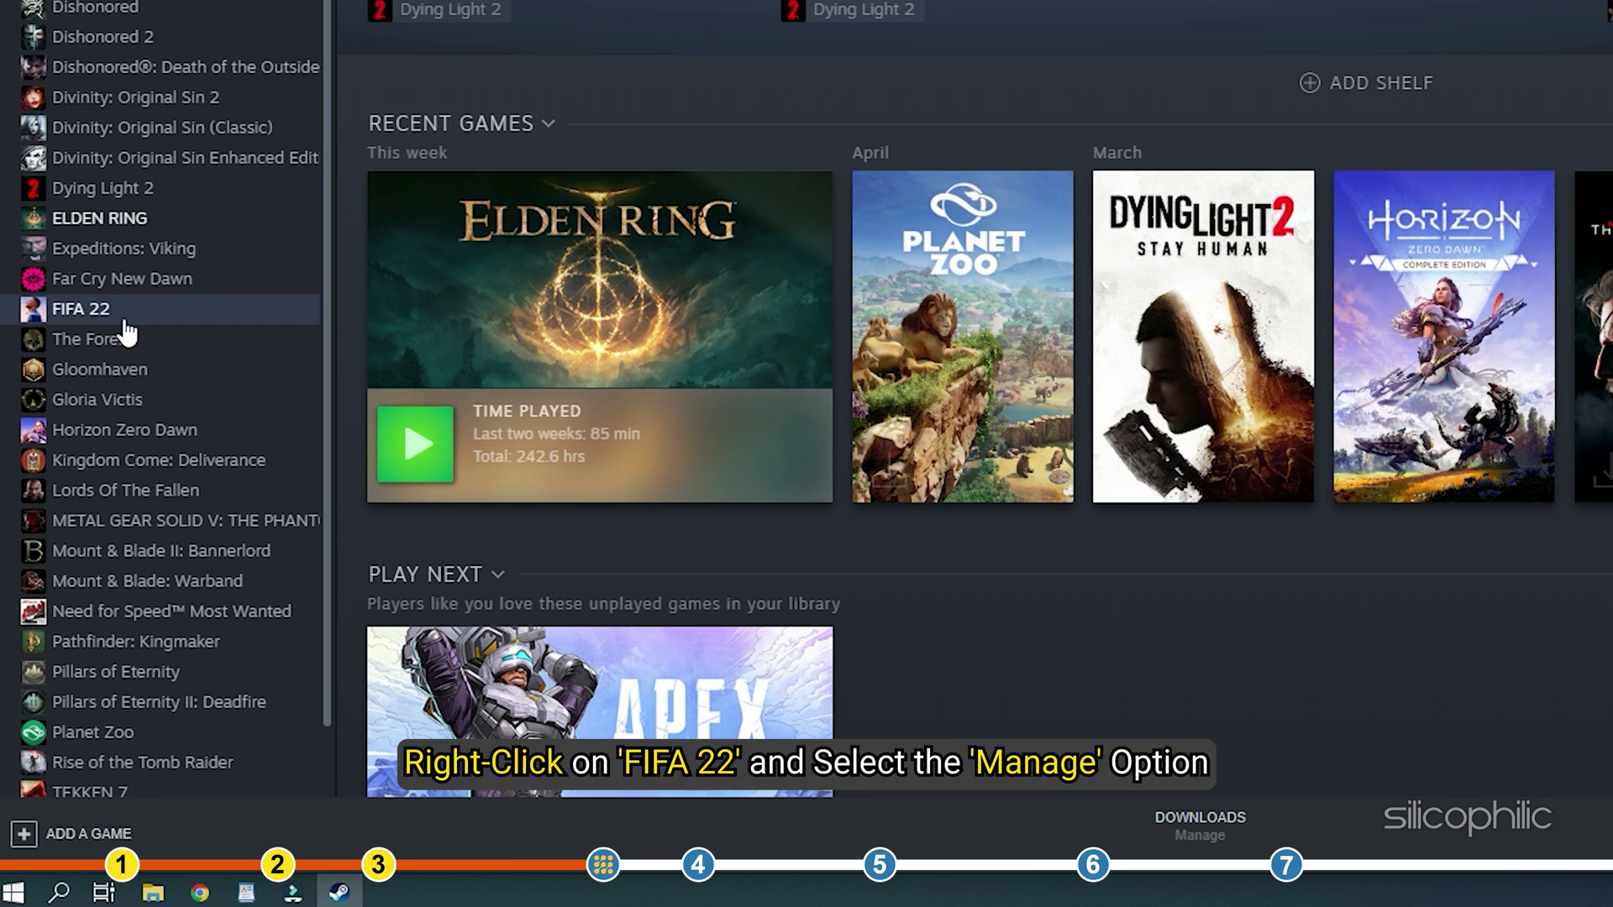
right_click(122, 315)
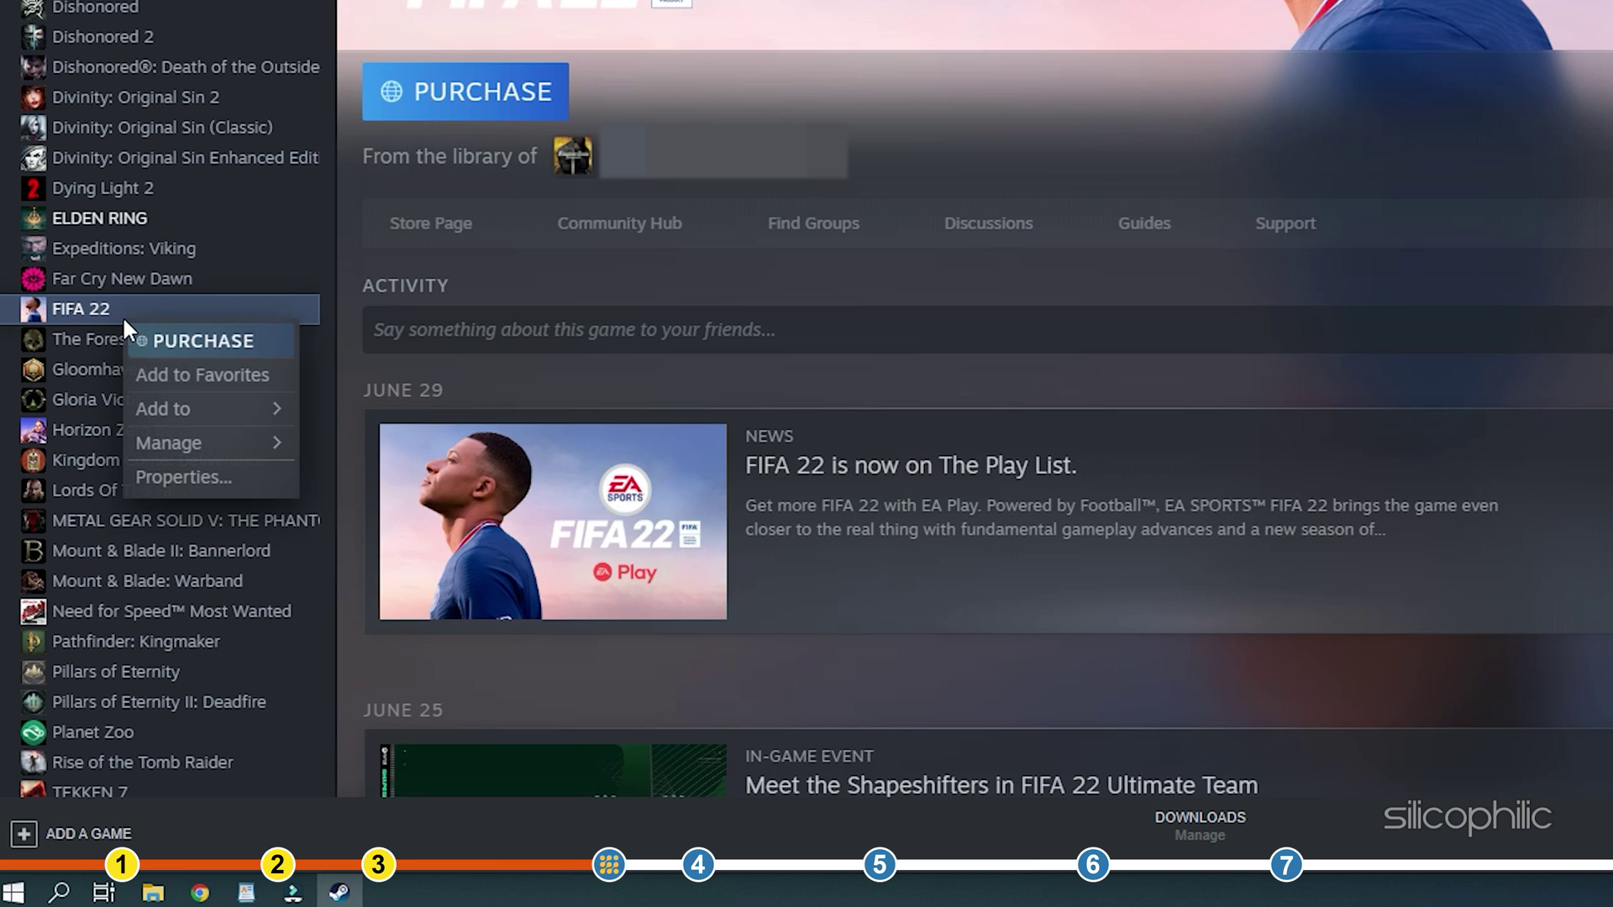
mouse_move(176, 442)
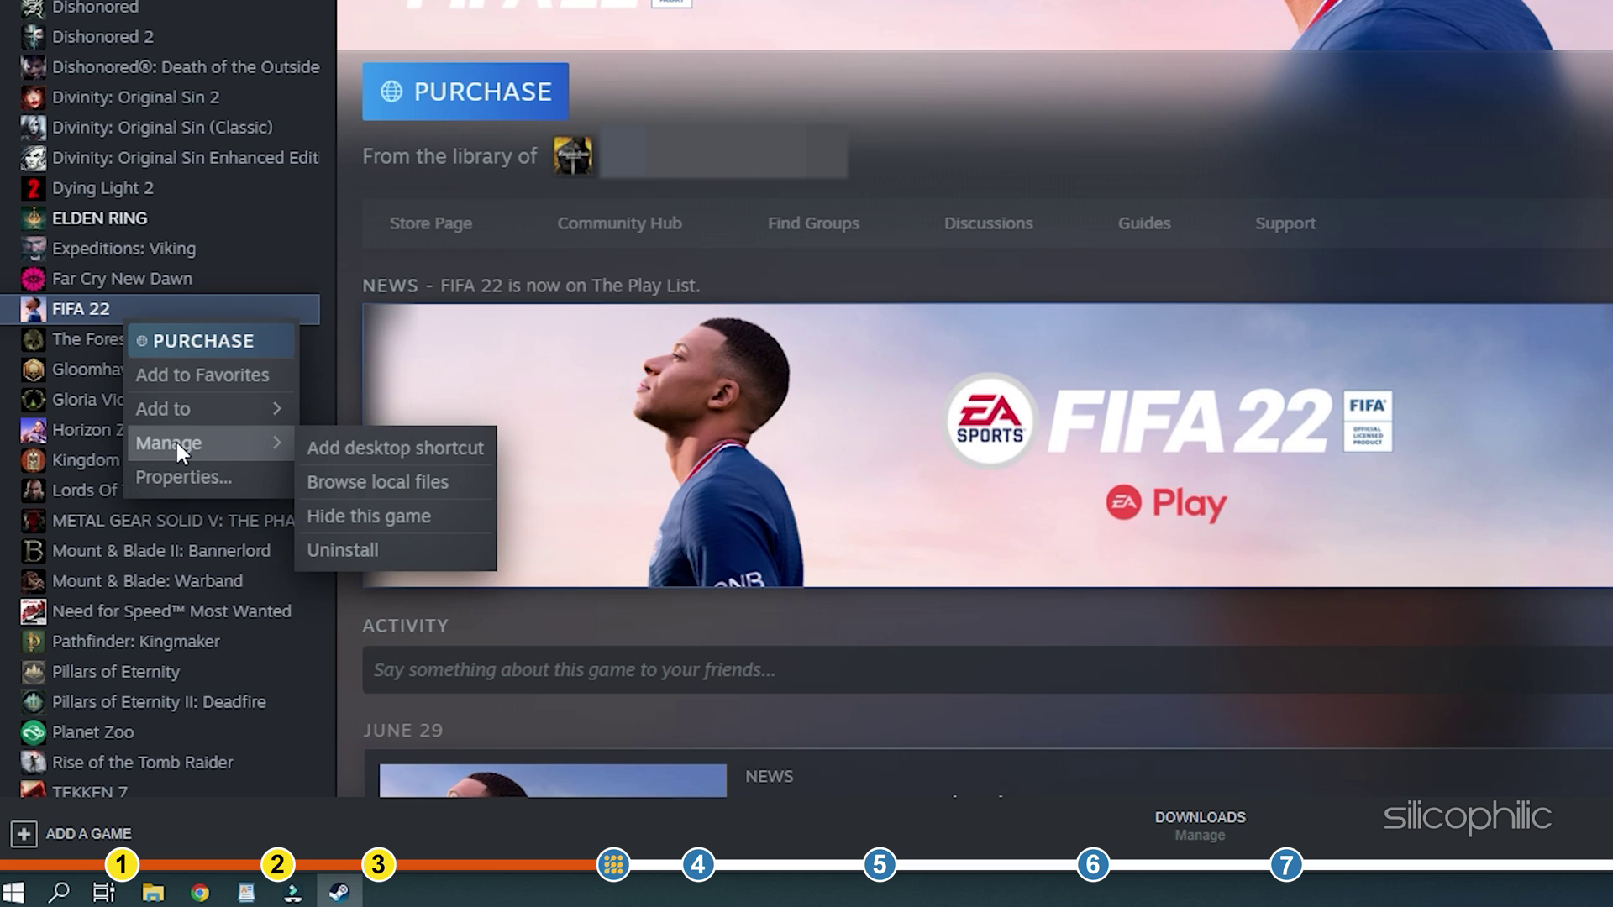
Open FIFA 22's local files, copy the folder path, close Explorer and reopen Settings.
click(455, 482)
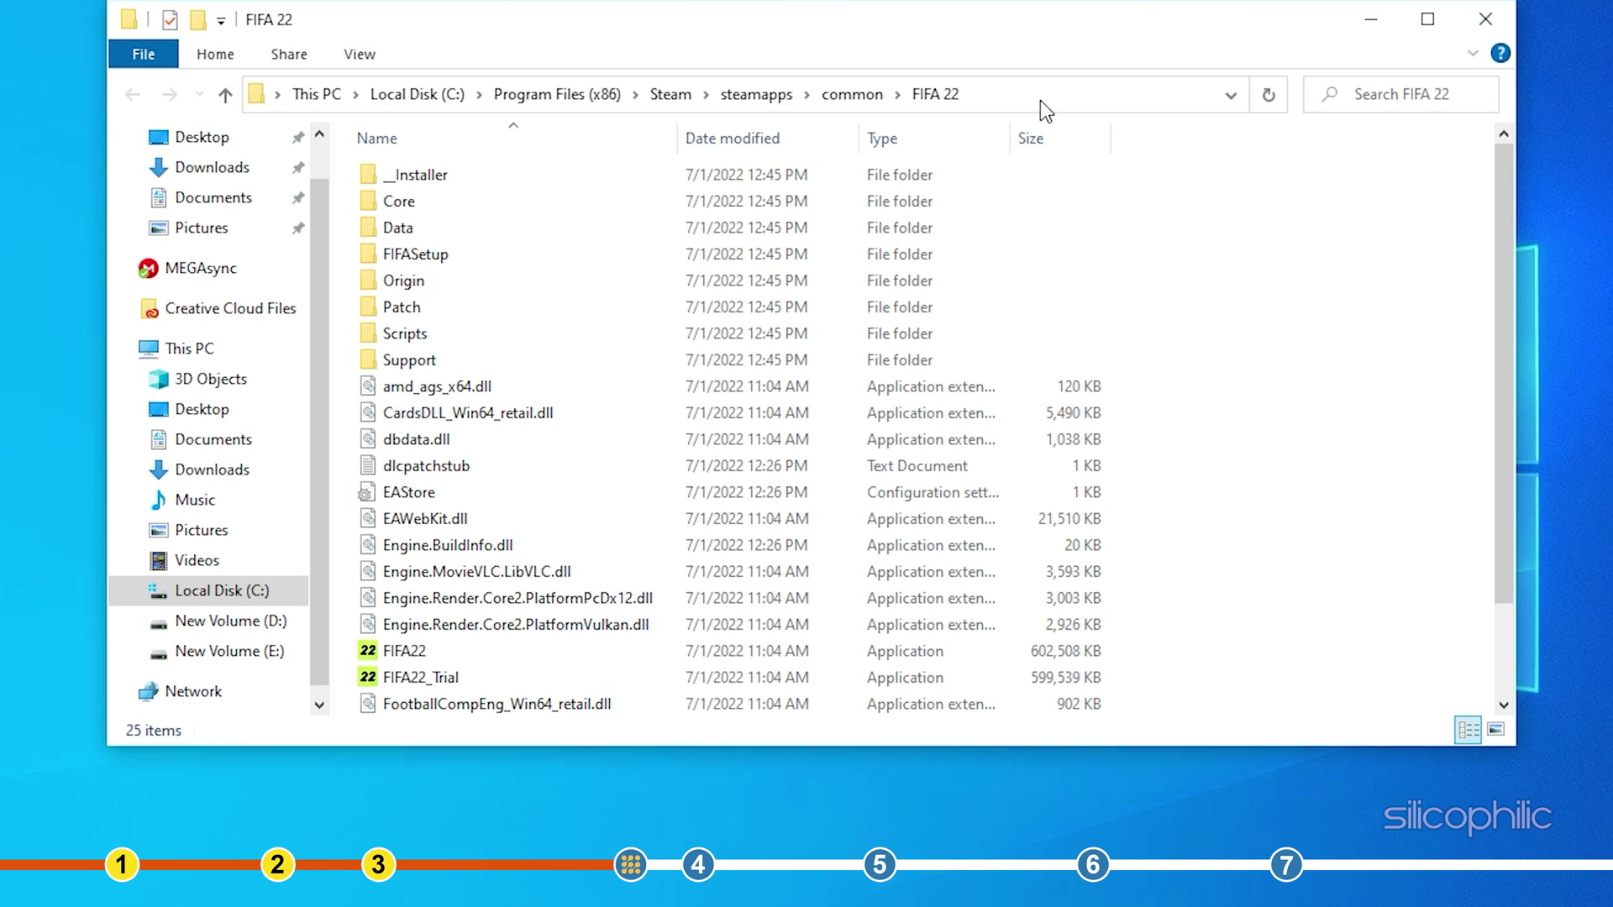
click(1041, 99)
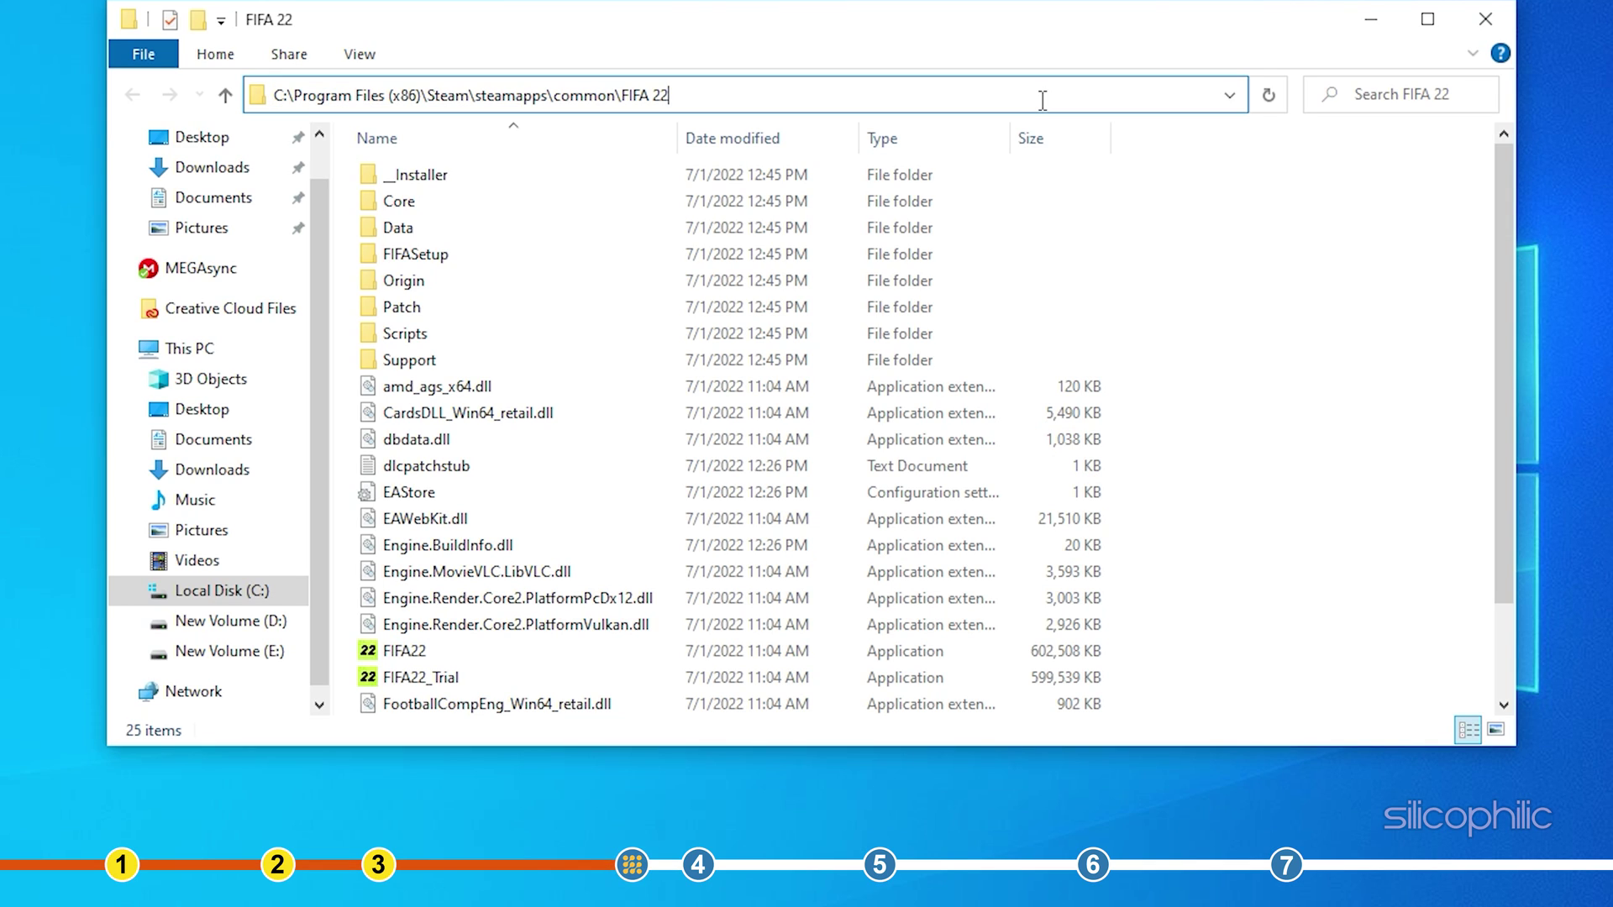
key(ctrl+a)
key(ctrl+c)
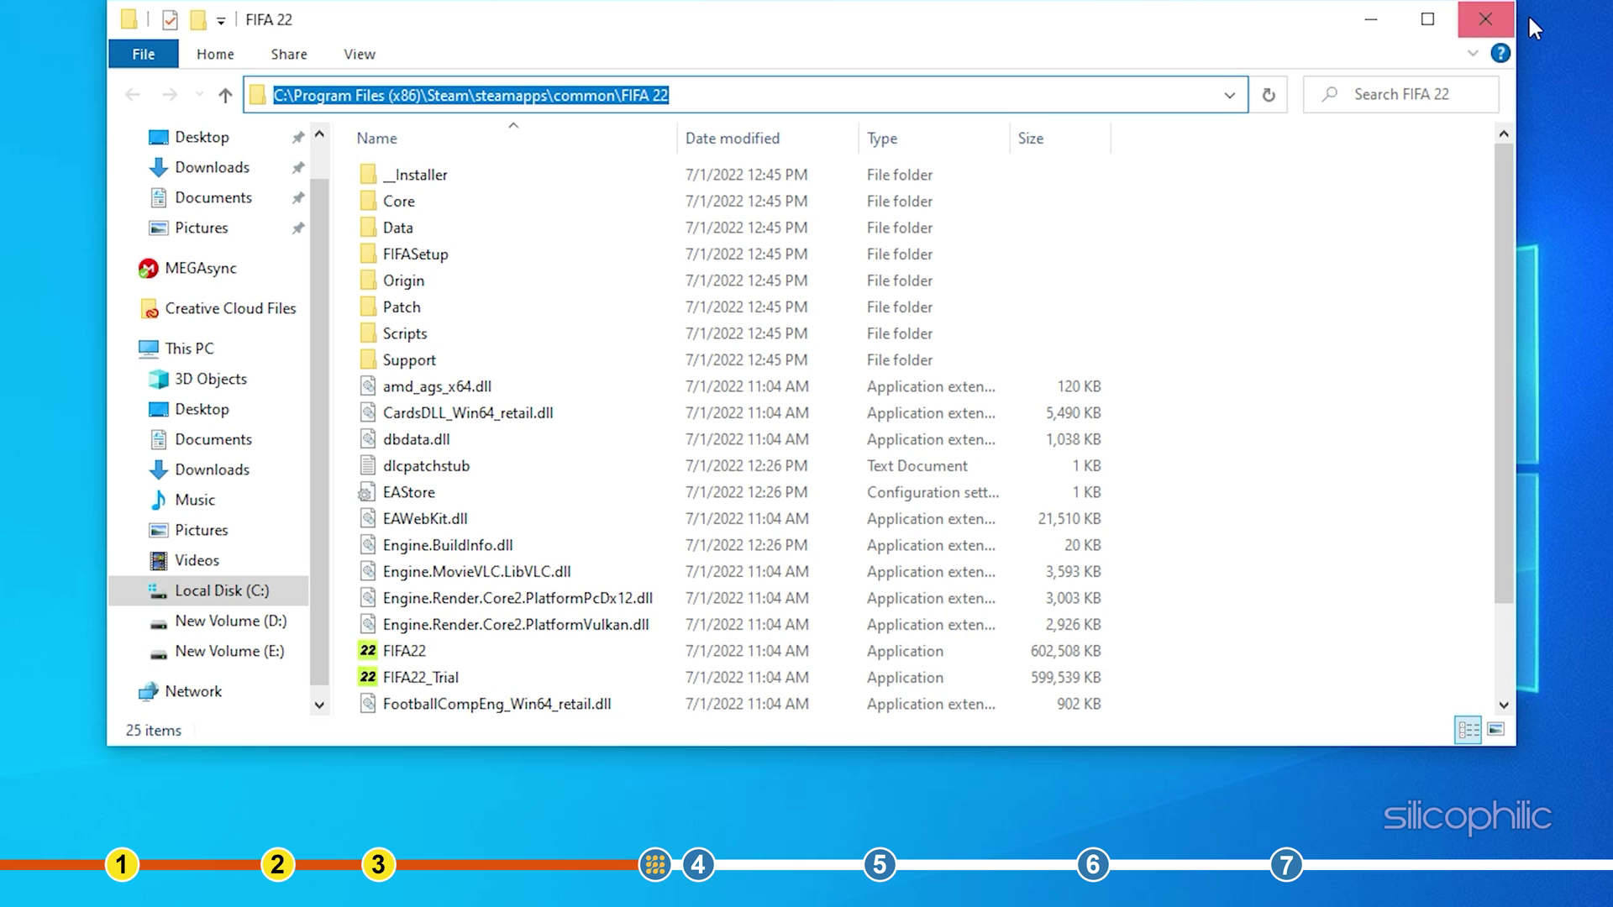
click(1485, 19)
key(super+i)
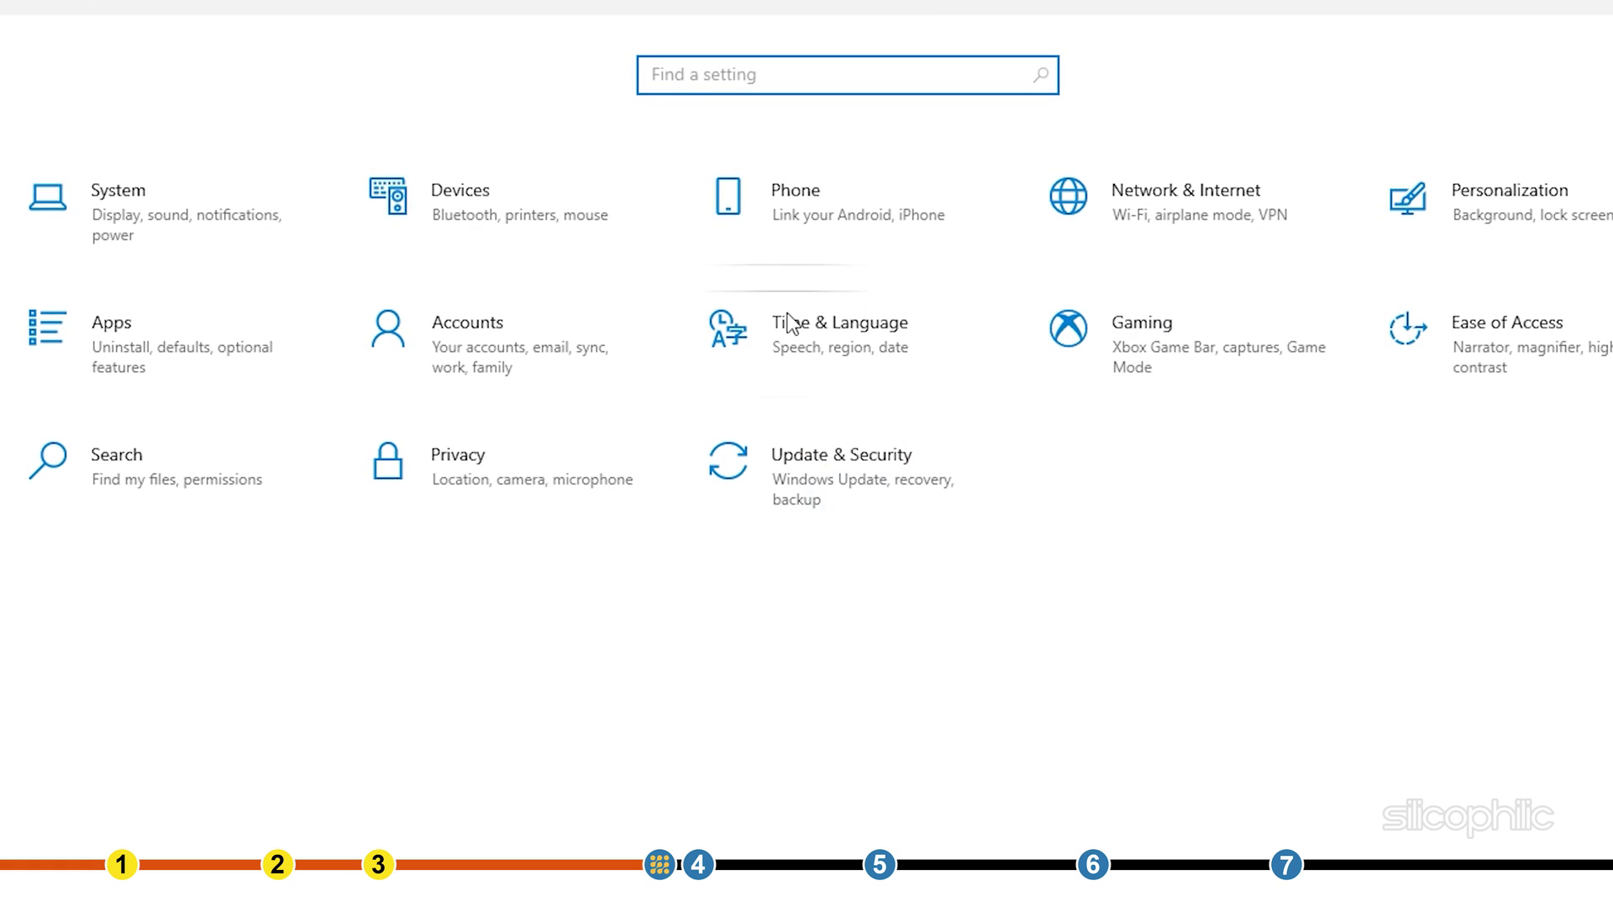
In Graphics settings, browse to the pasted FIFA 22 folder path and add FIFA22.
click(305, 239)
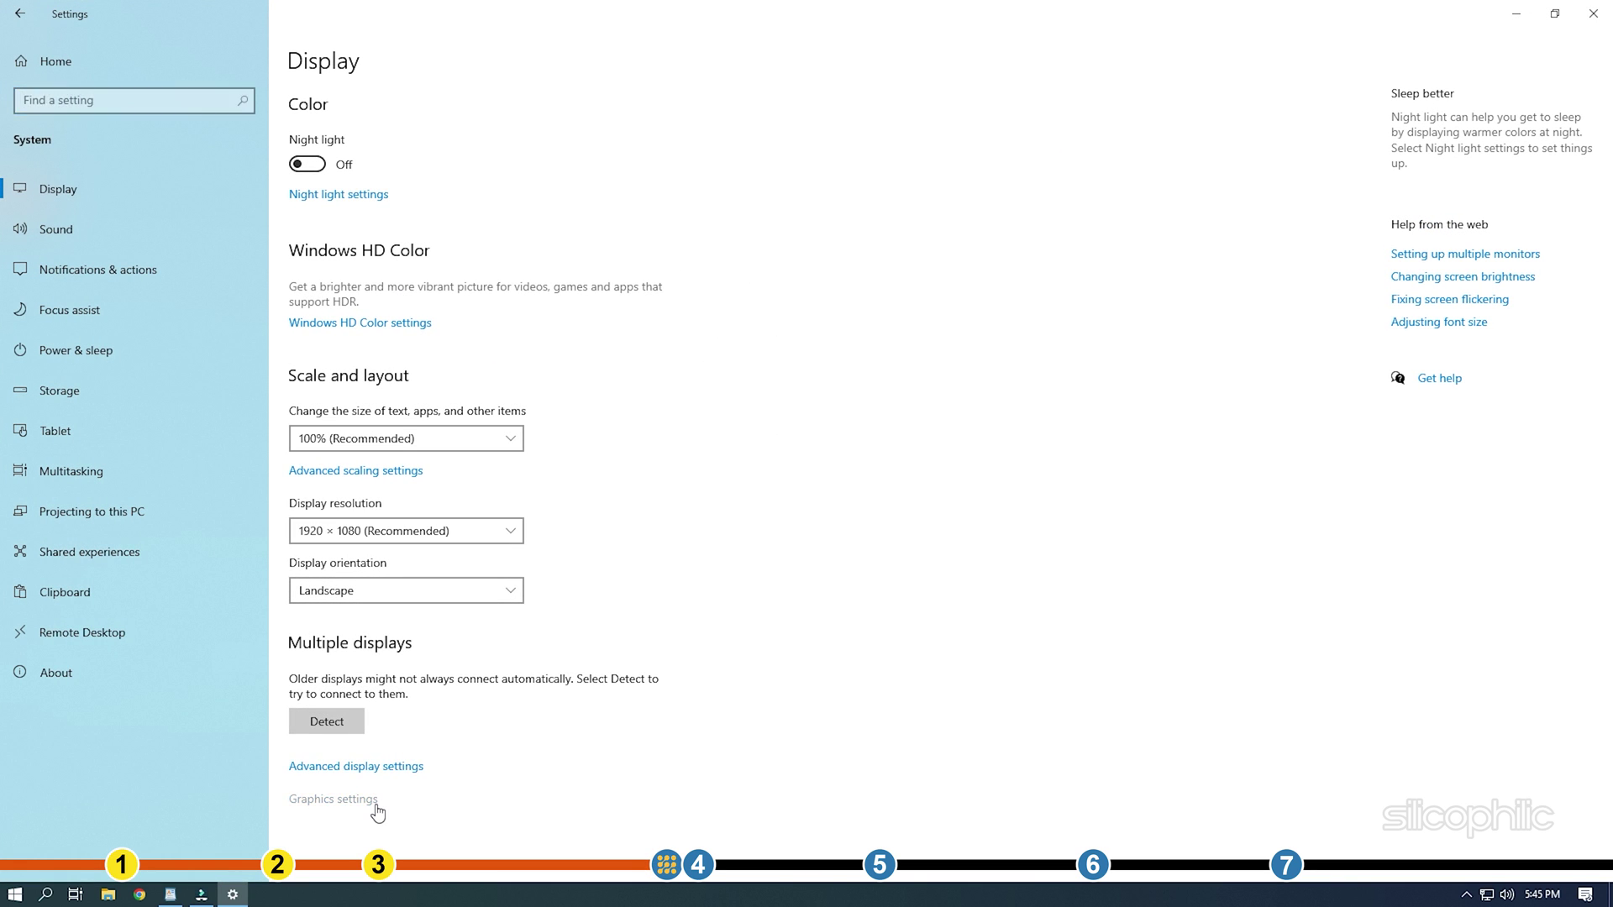
click(370, 801)
click(82, 401)
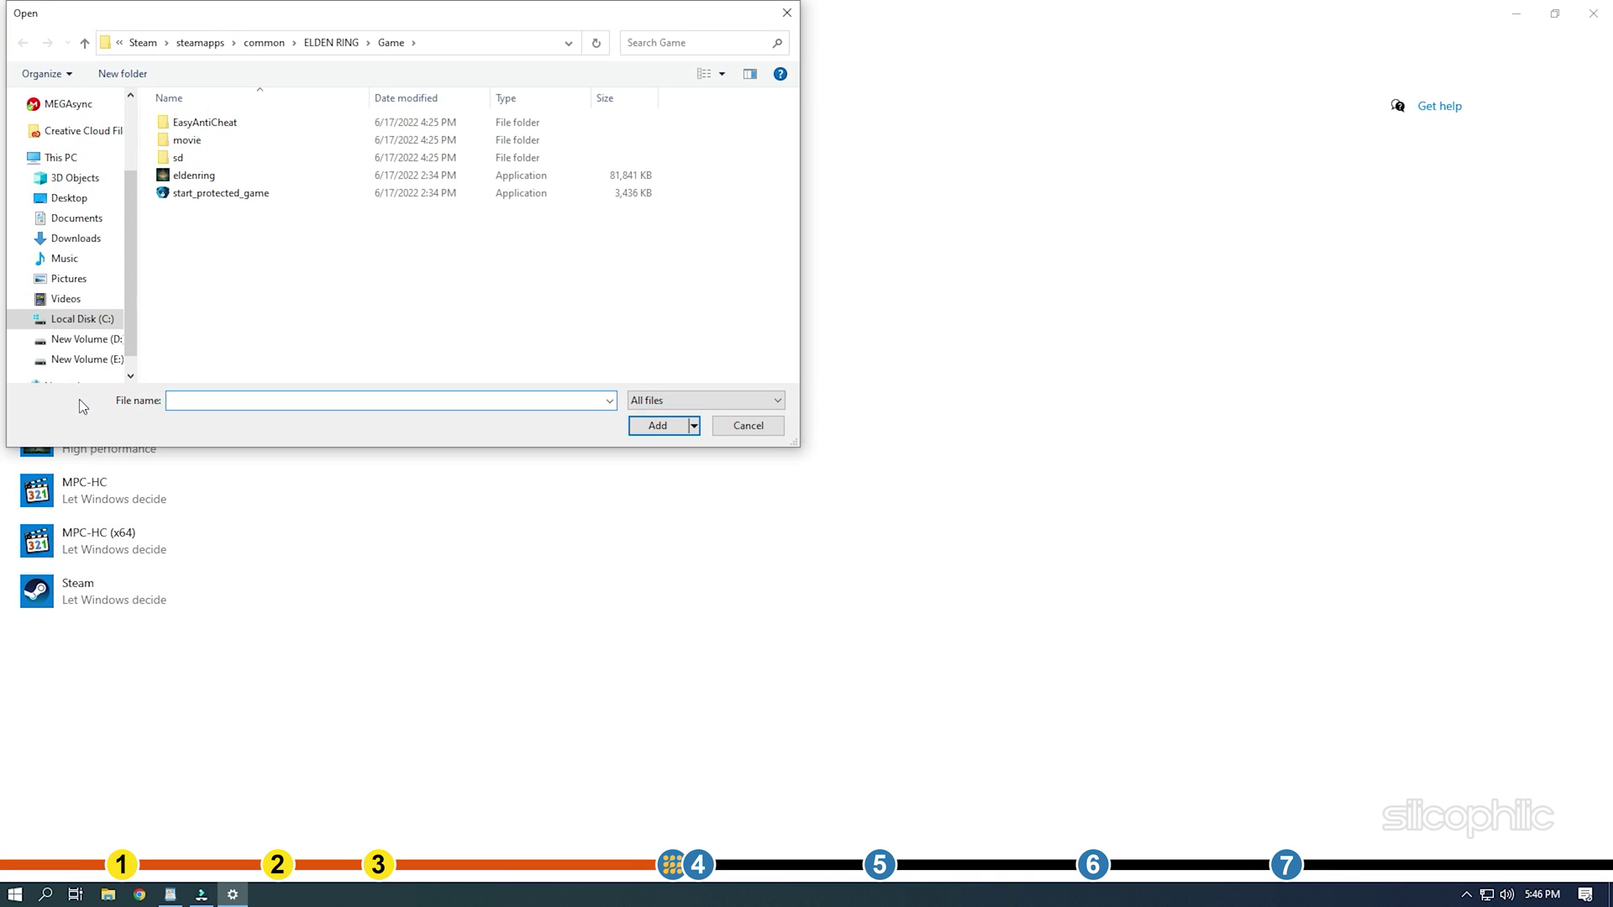
click(454, 46)
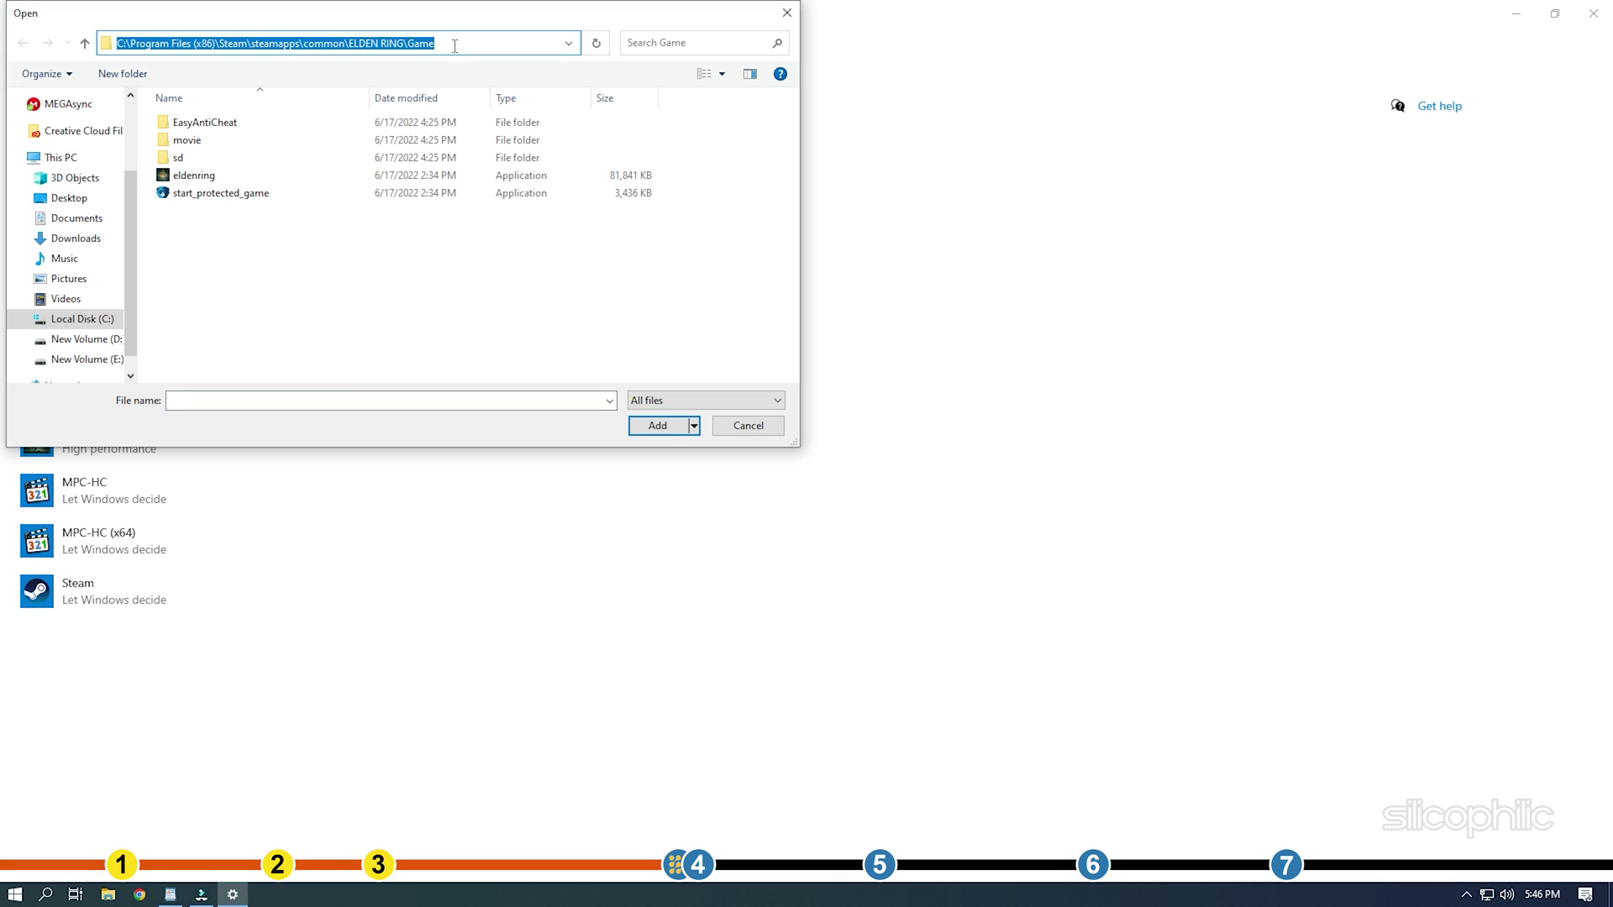
key(ctrl+v)
click(598, 44)
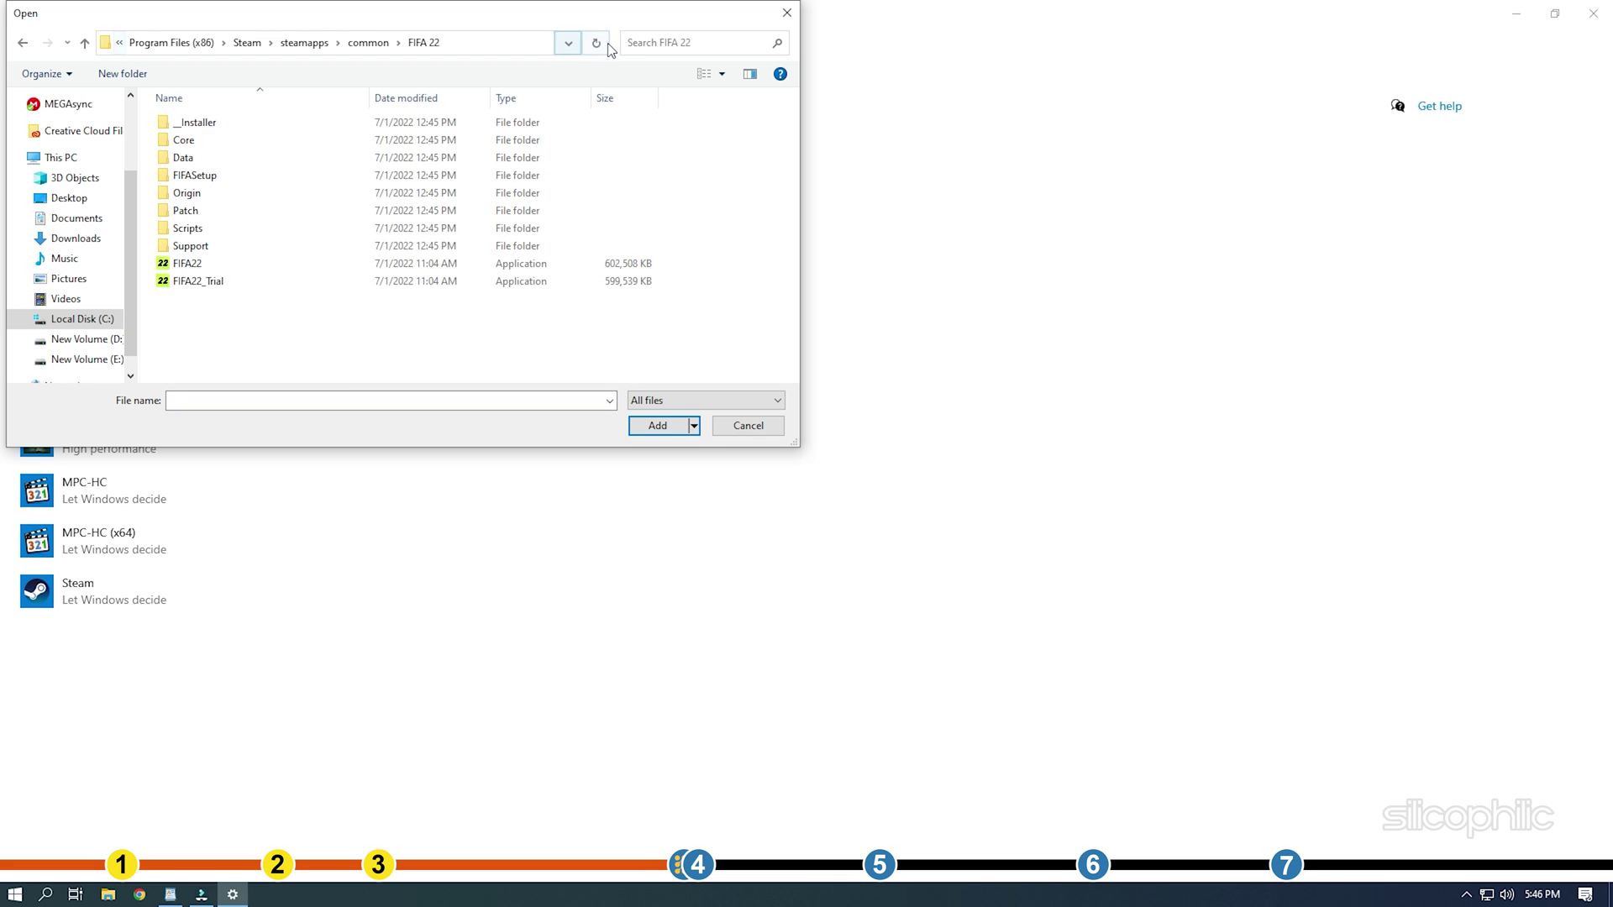
click(454, 265)
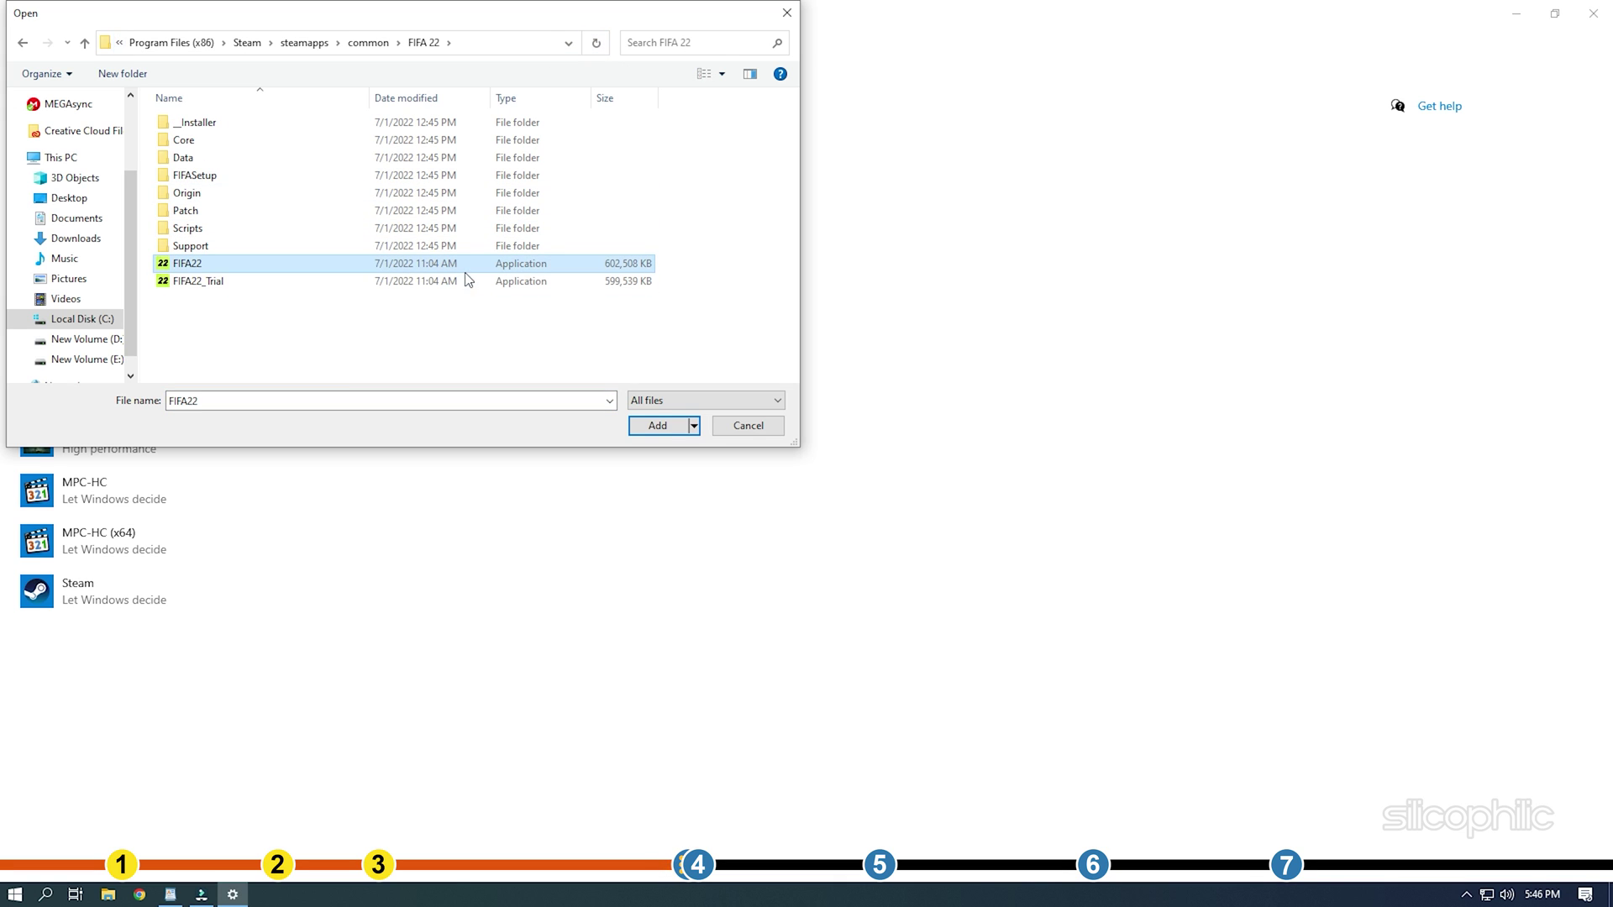
click(645, 425)
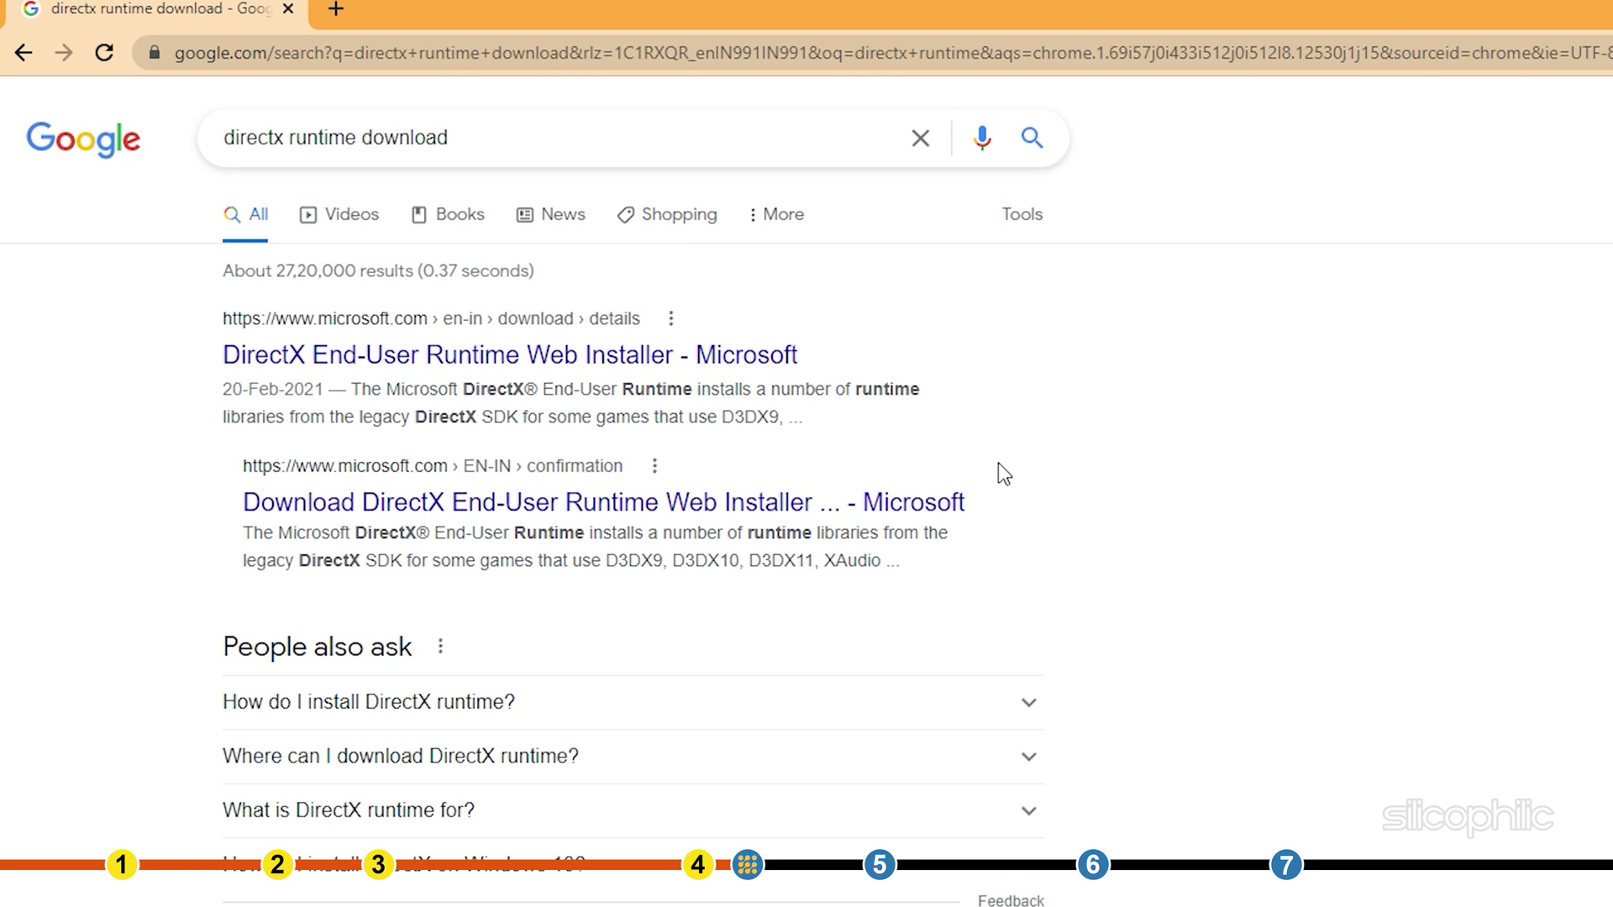
Open Microsoft's DirectX End-User Runtime Web Installer result from the search.
click(731, 362)
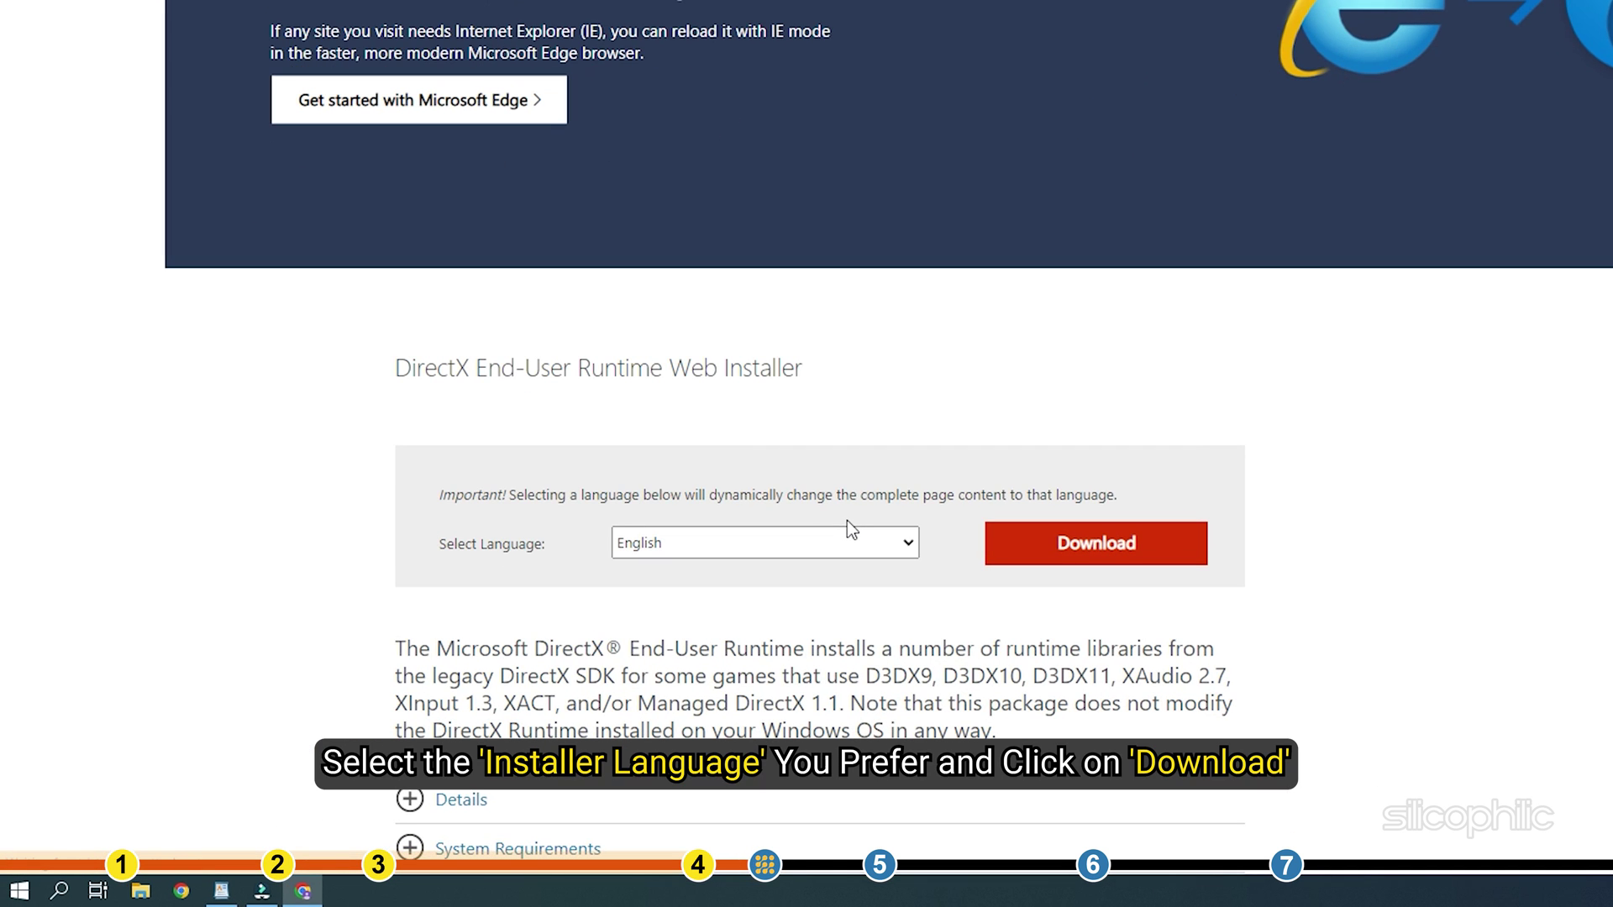
Download the DirectX End-User Runtime Web Installer with English as the language.
scroll(847, 521, down, 3)
click(860, 333)
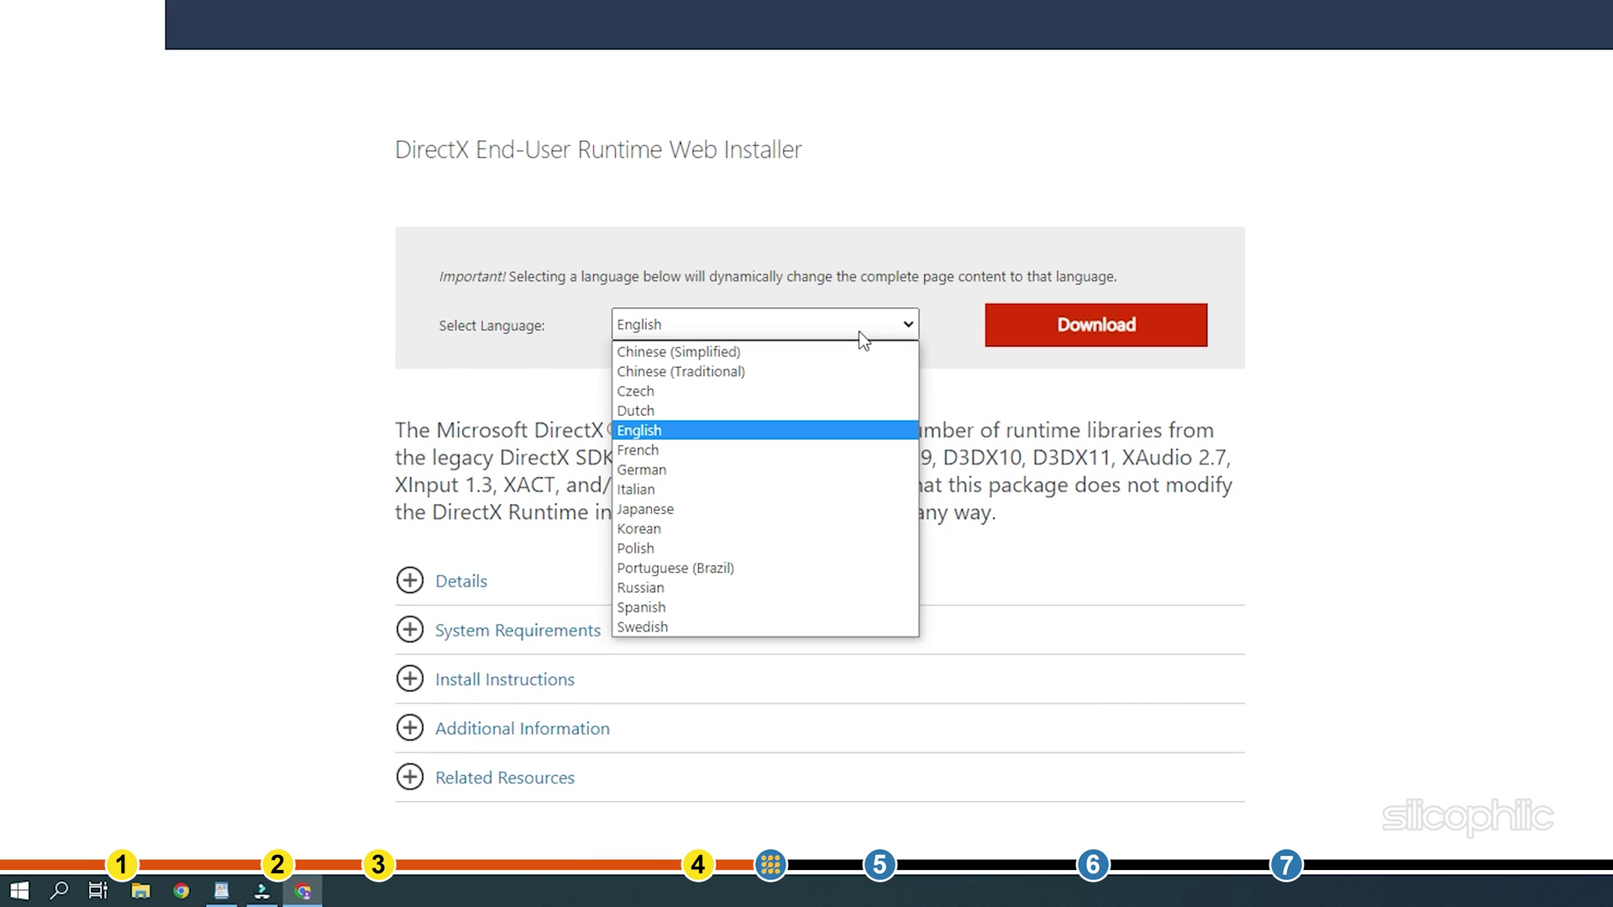
click(743, 430)
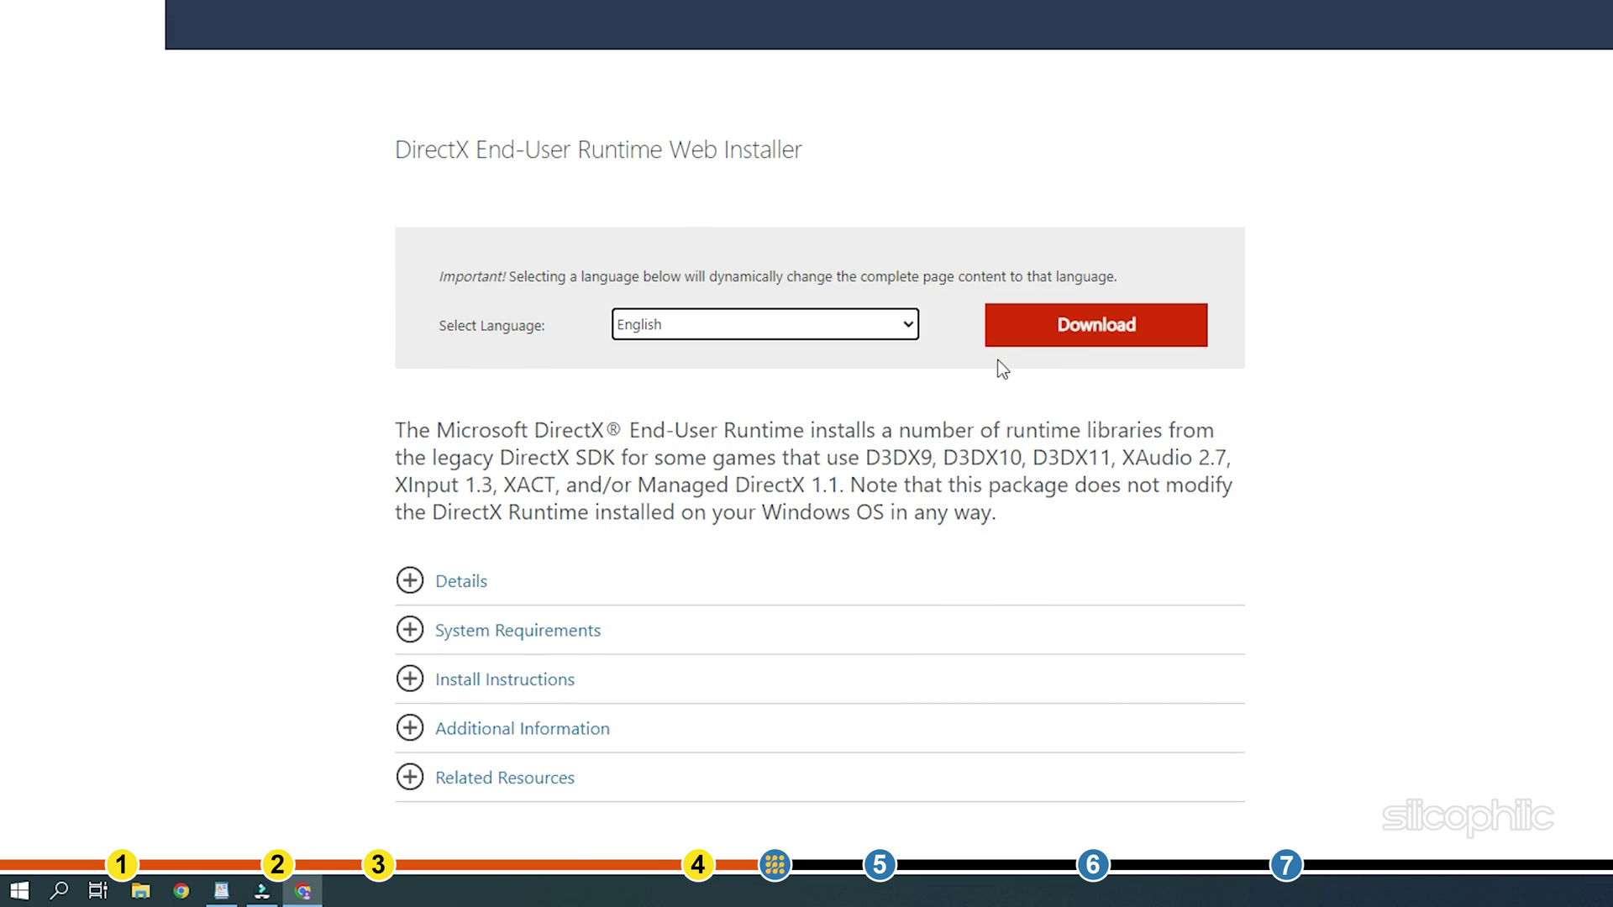
click(1055, 346)
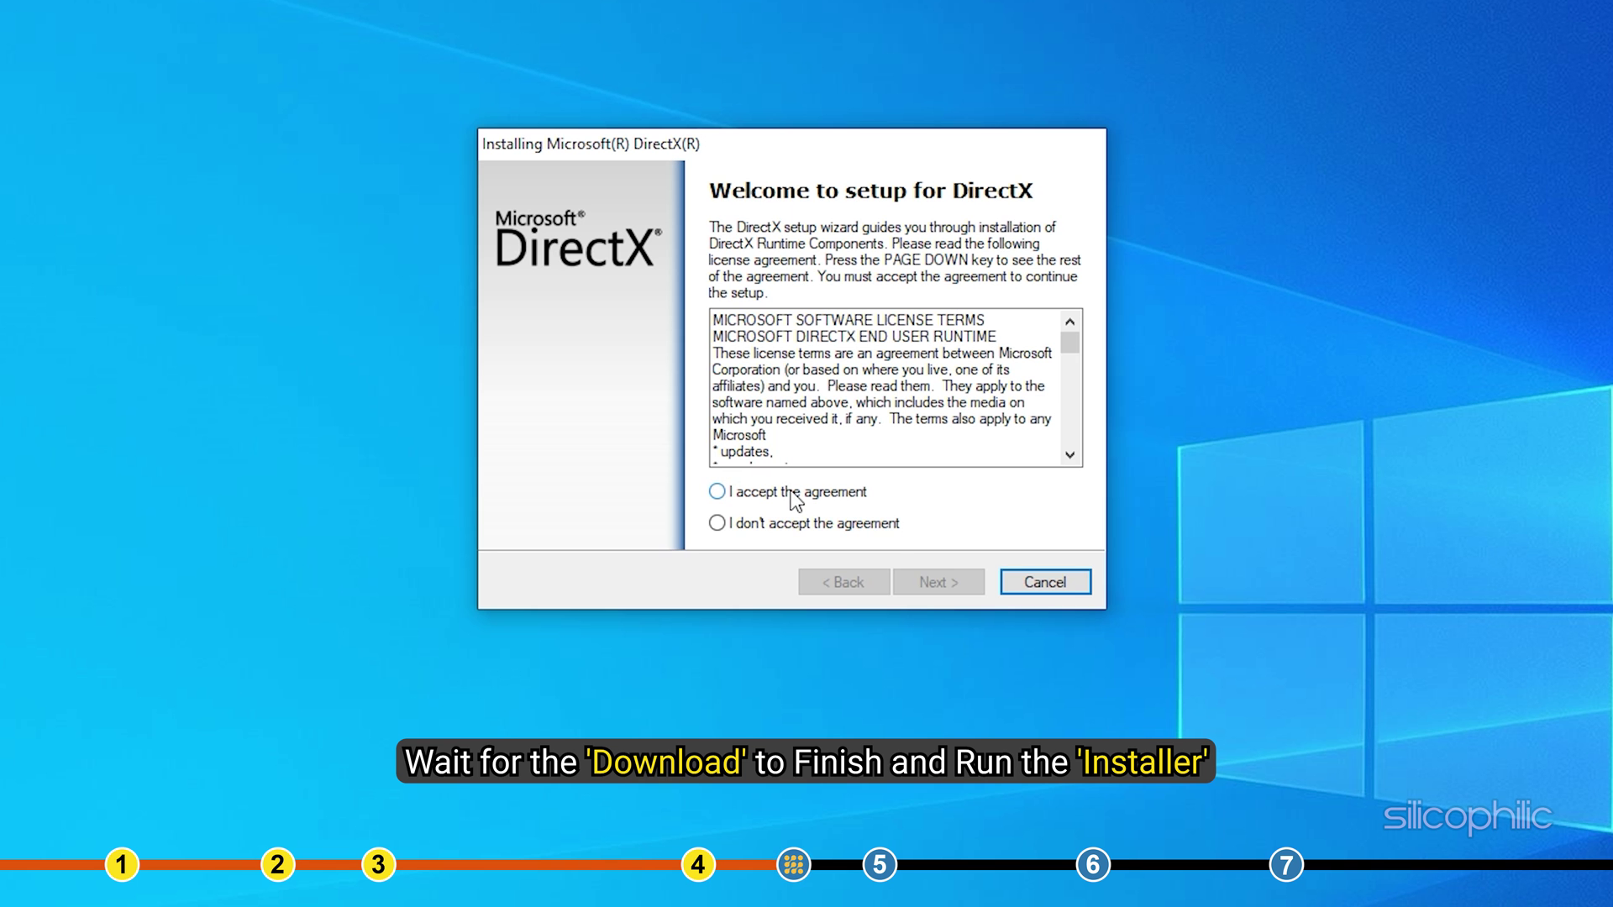
Accept the DirectX license, skip the Bing Bar offer, and install the runtime components.
click(793, 496)
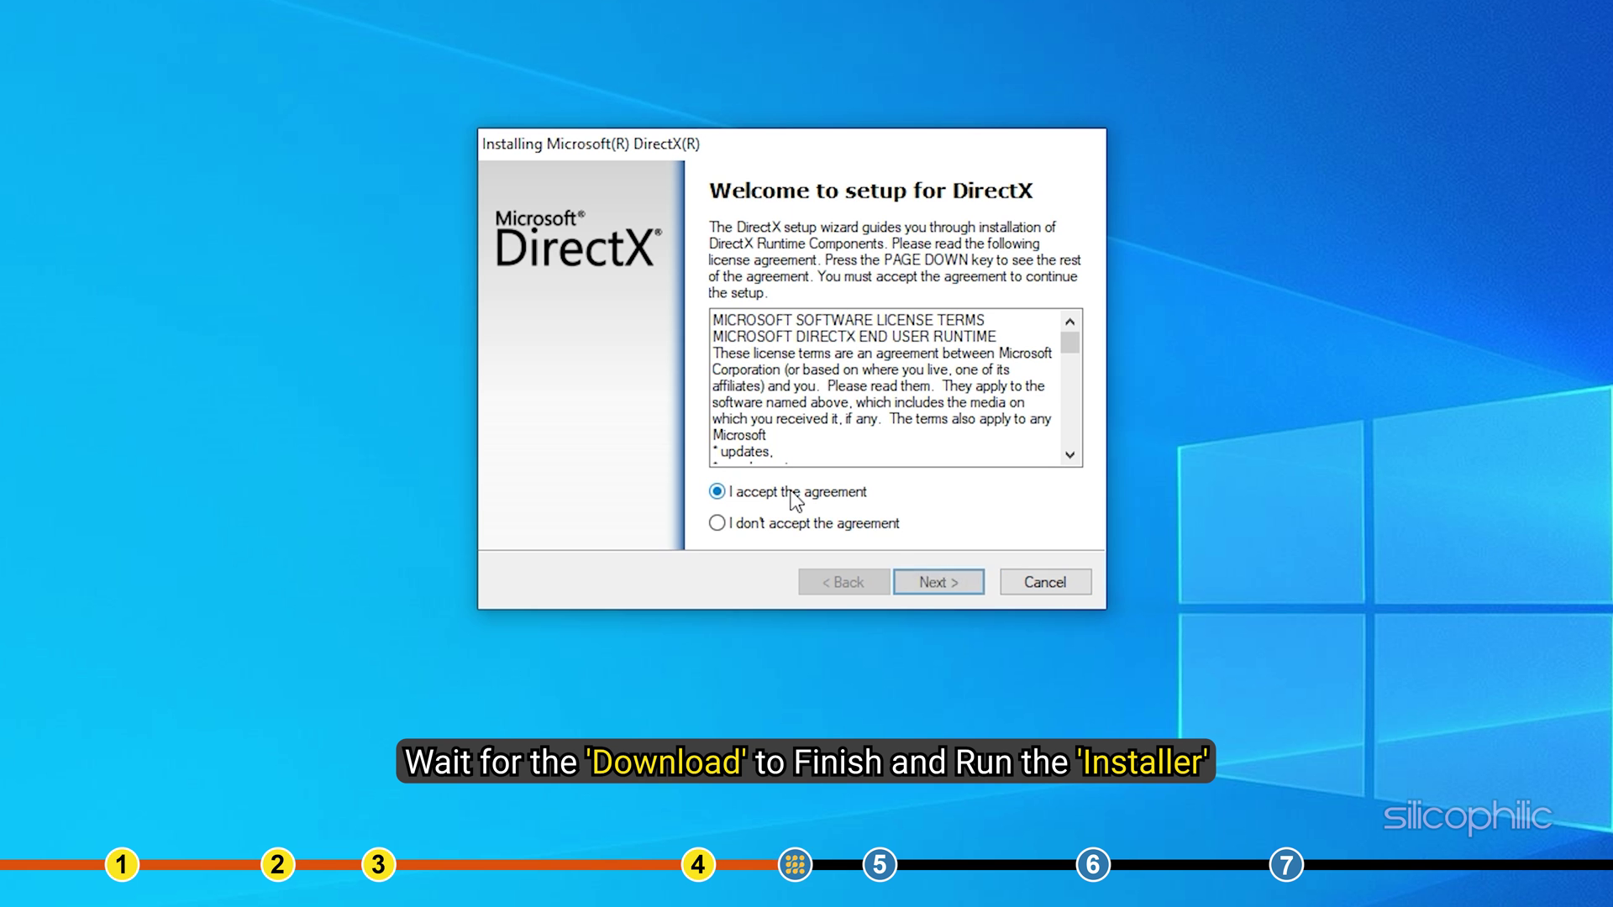
click(936, 586)
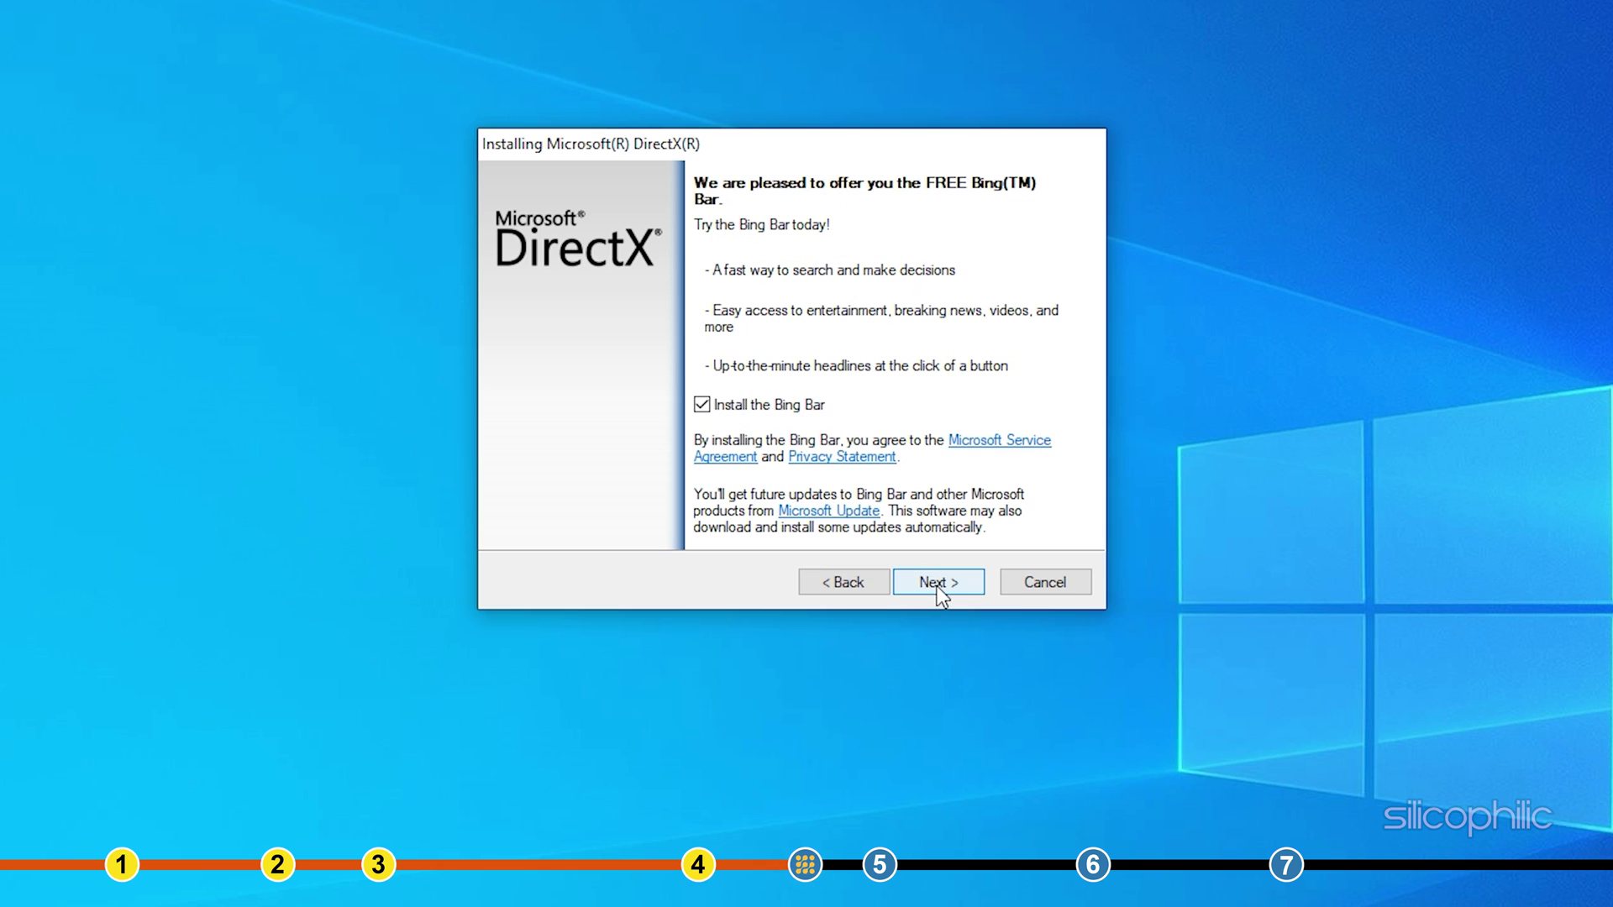
click(935, 586)
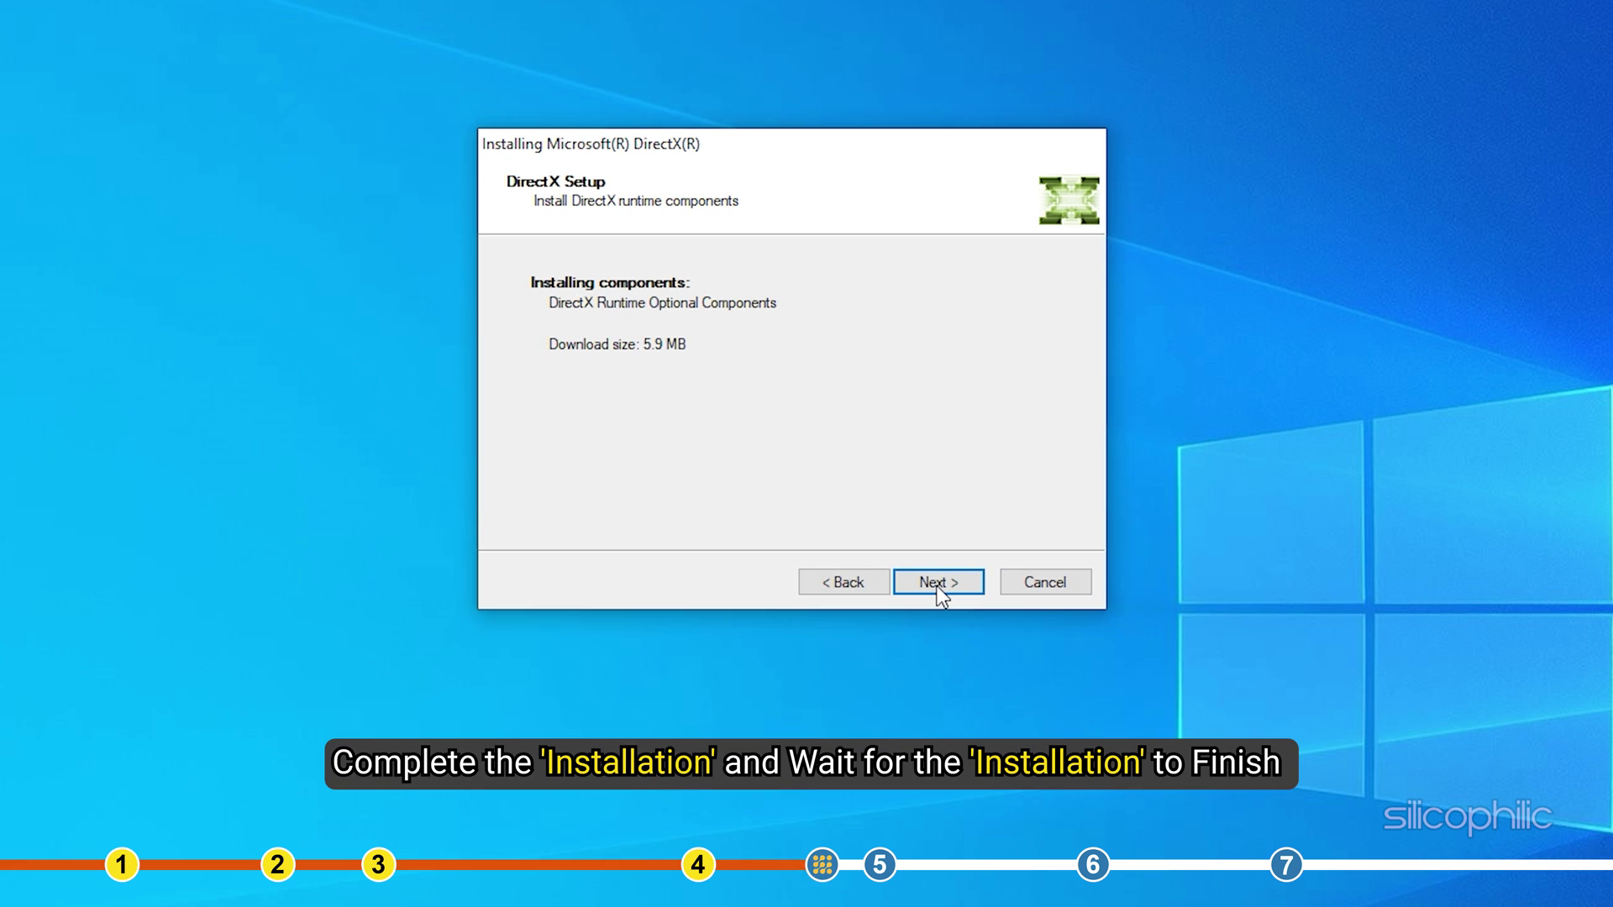
click(936, 586)
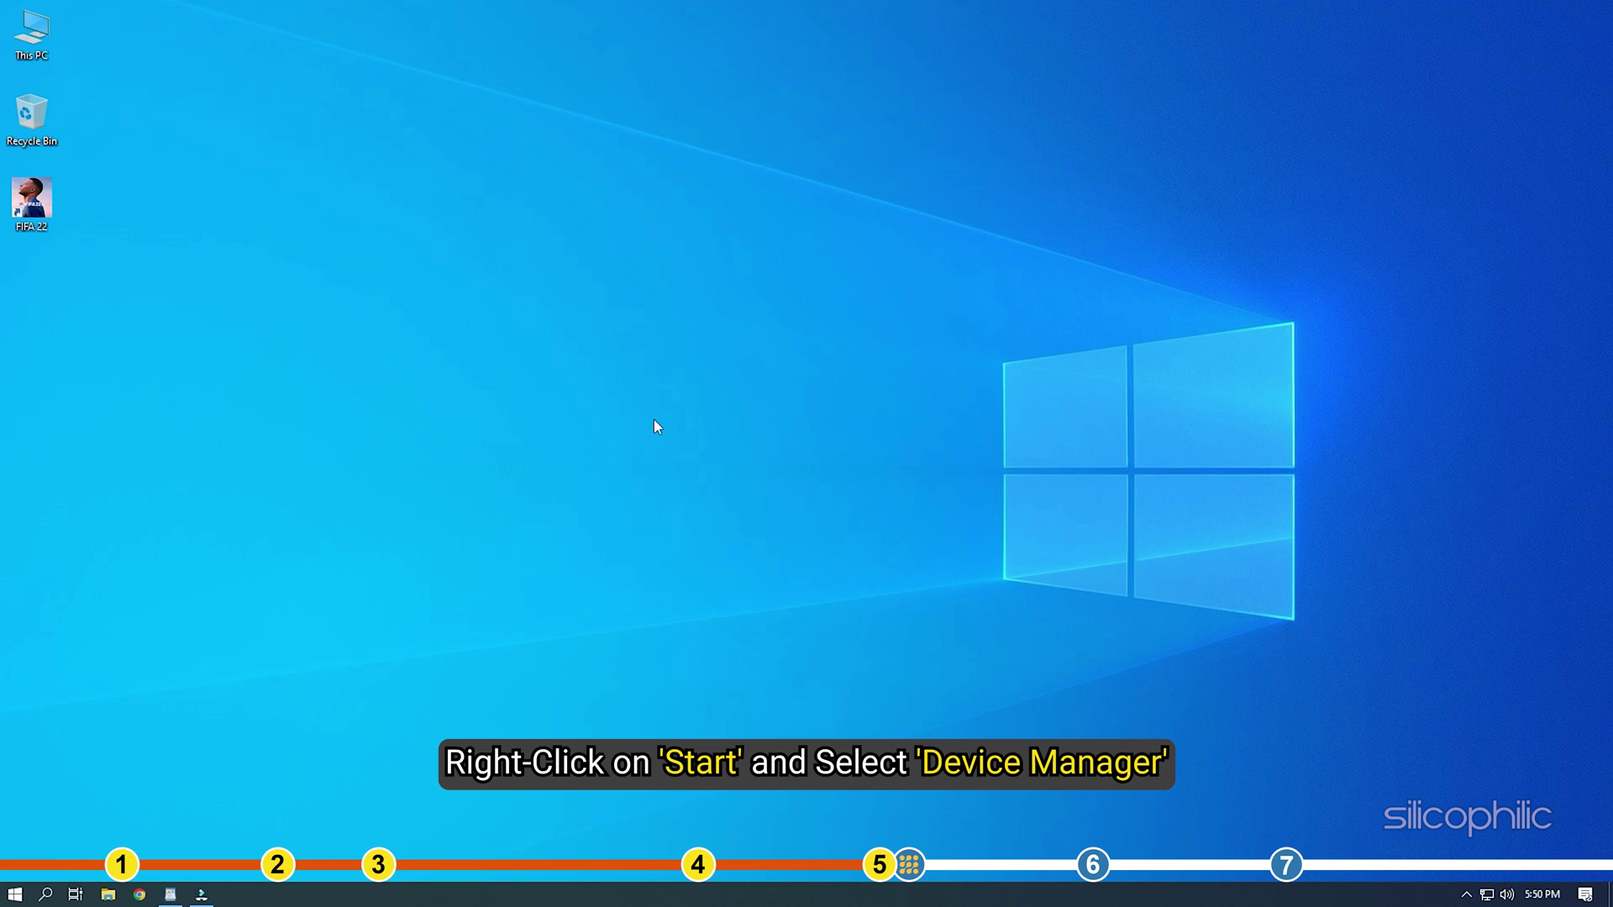
Open Device Manager and uninstall the NVIDIA GeForce RTX 3070 under Display adapters.
right_click(14, 894)
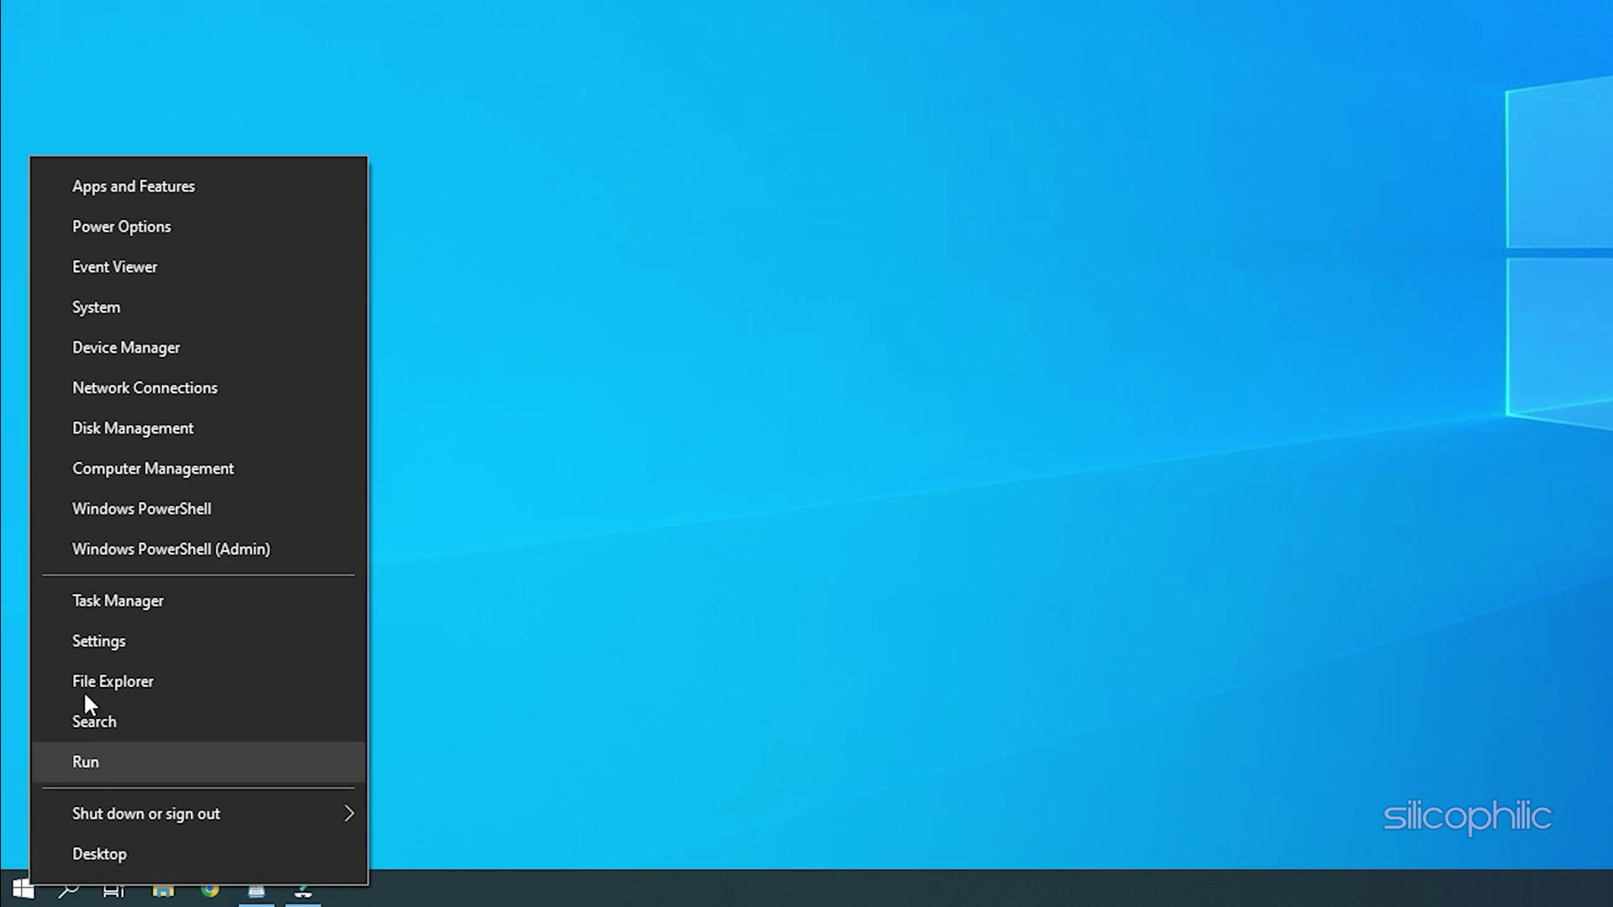
click(198, 351)
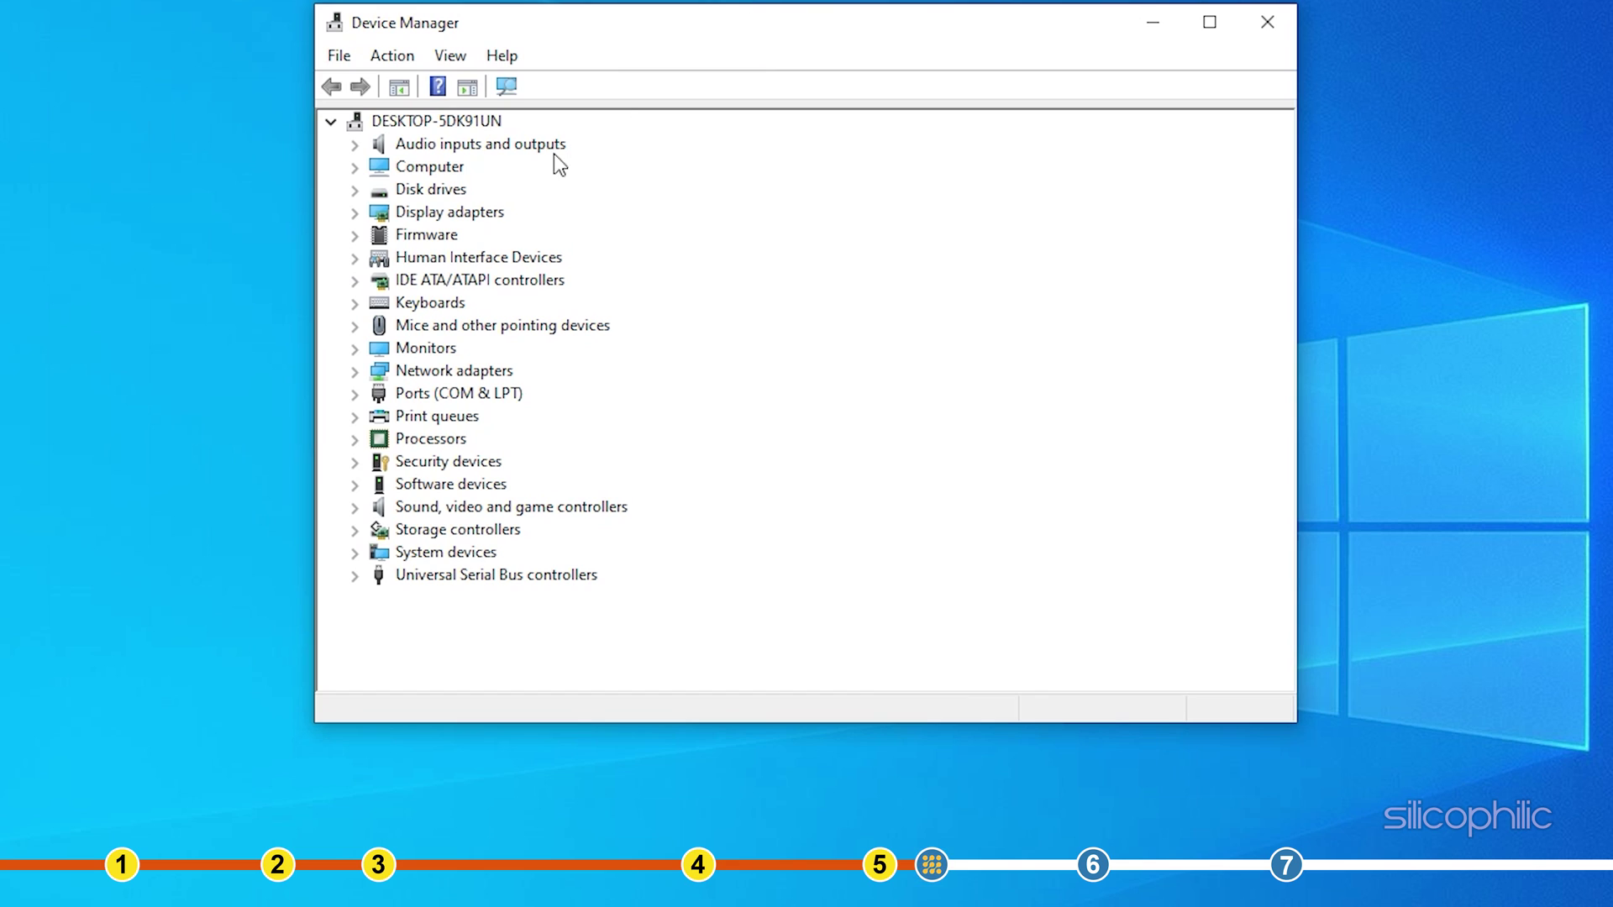
click(354, 214)
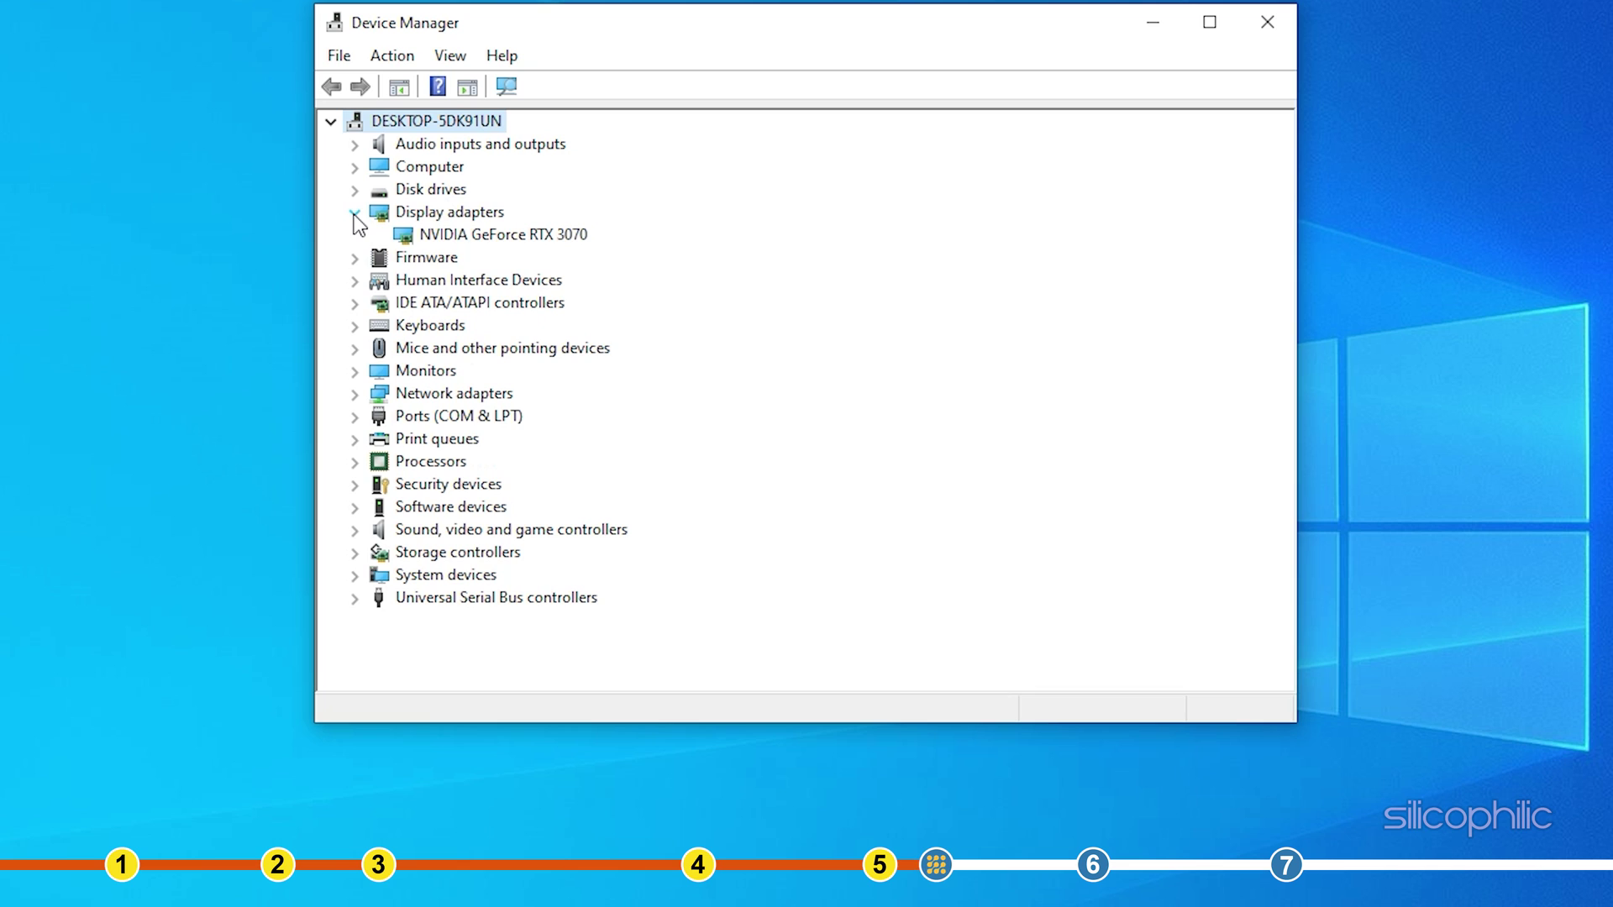
click(487, 235)
right_click(487, 235)
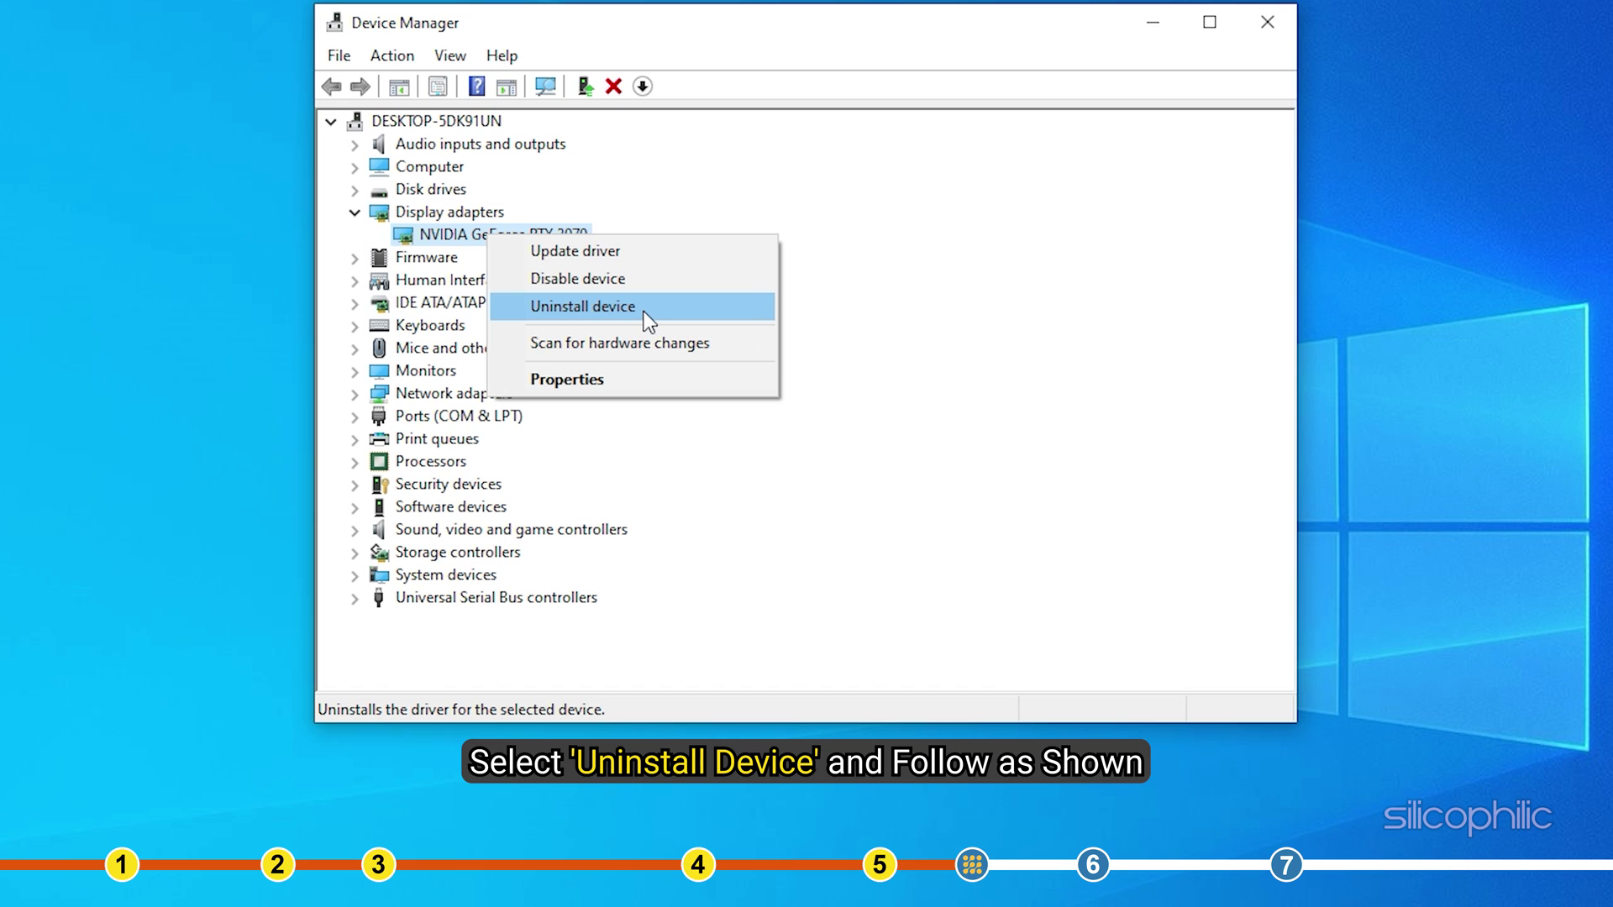
click(646, 317)
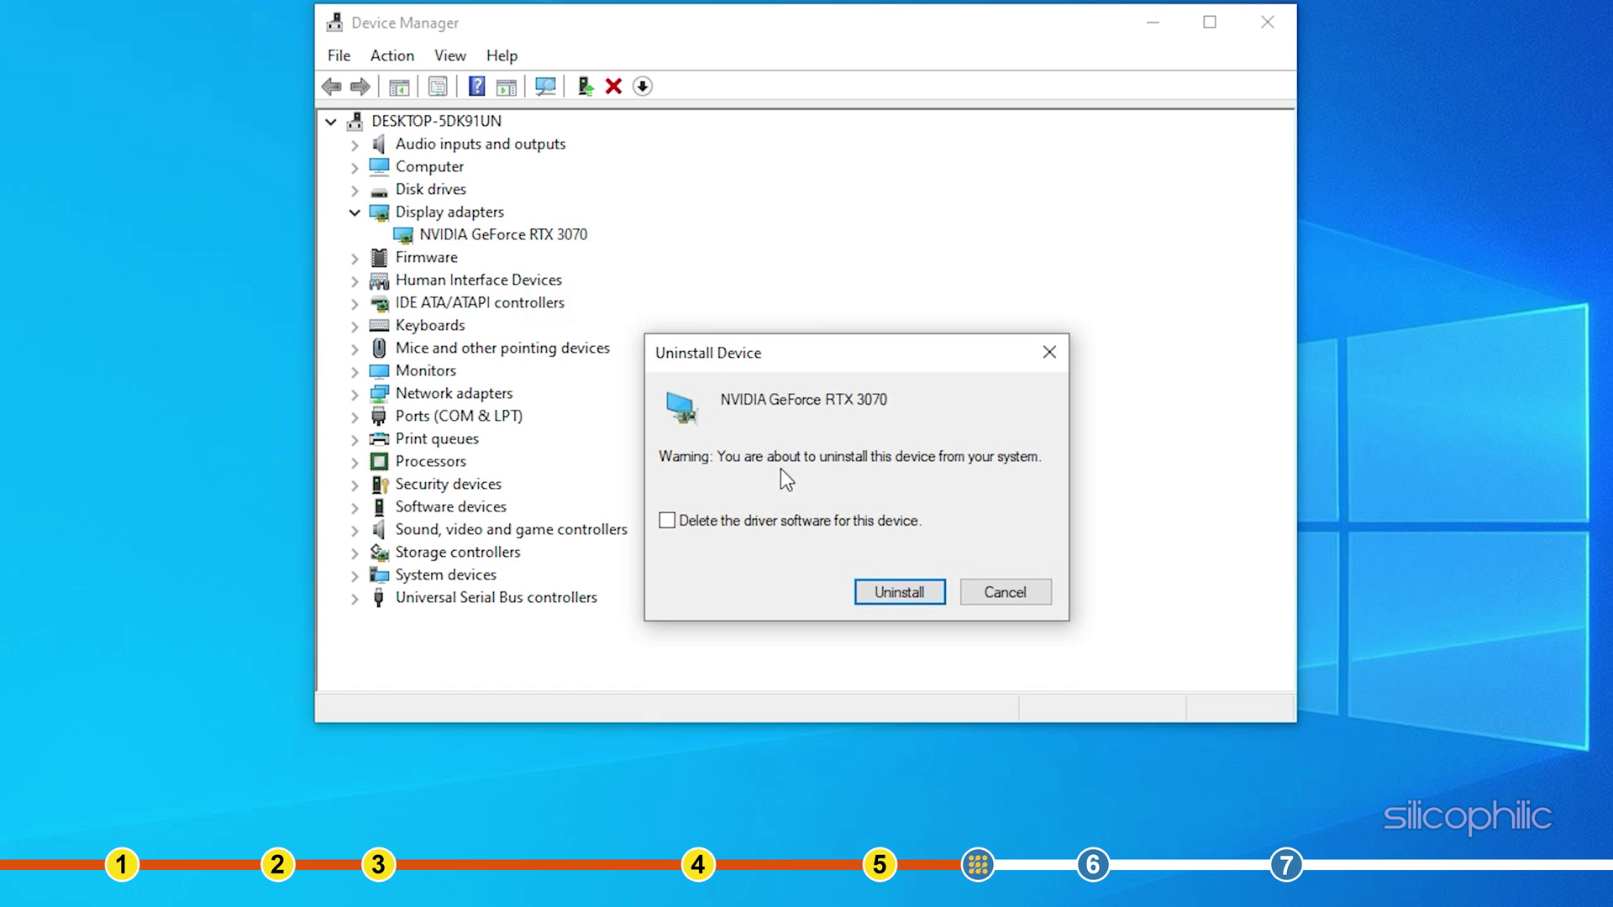
click(928, 587)
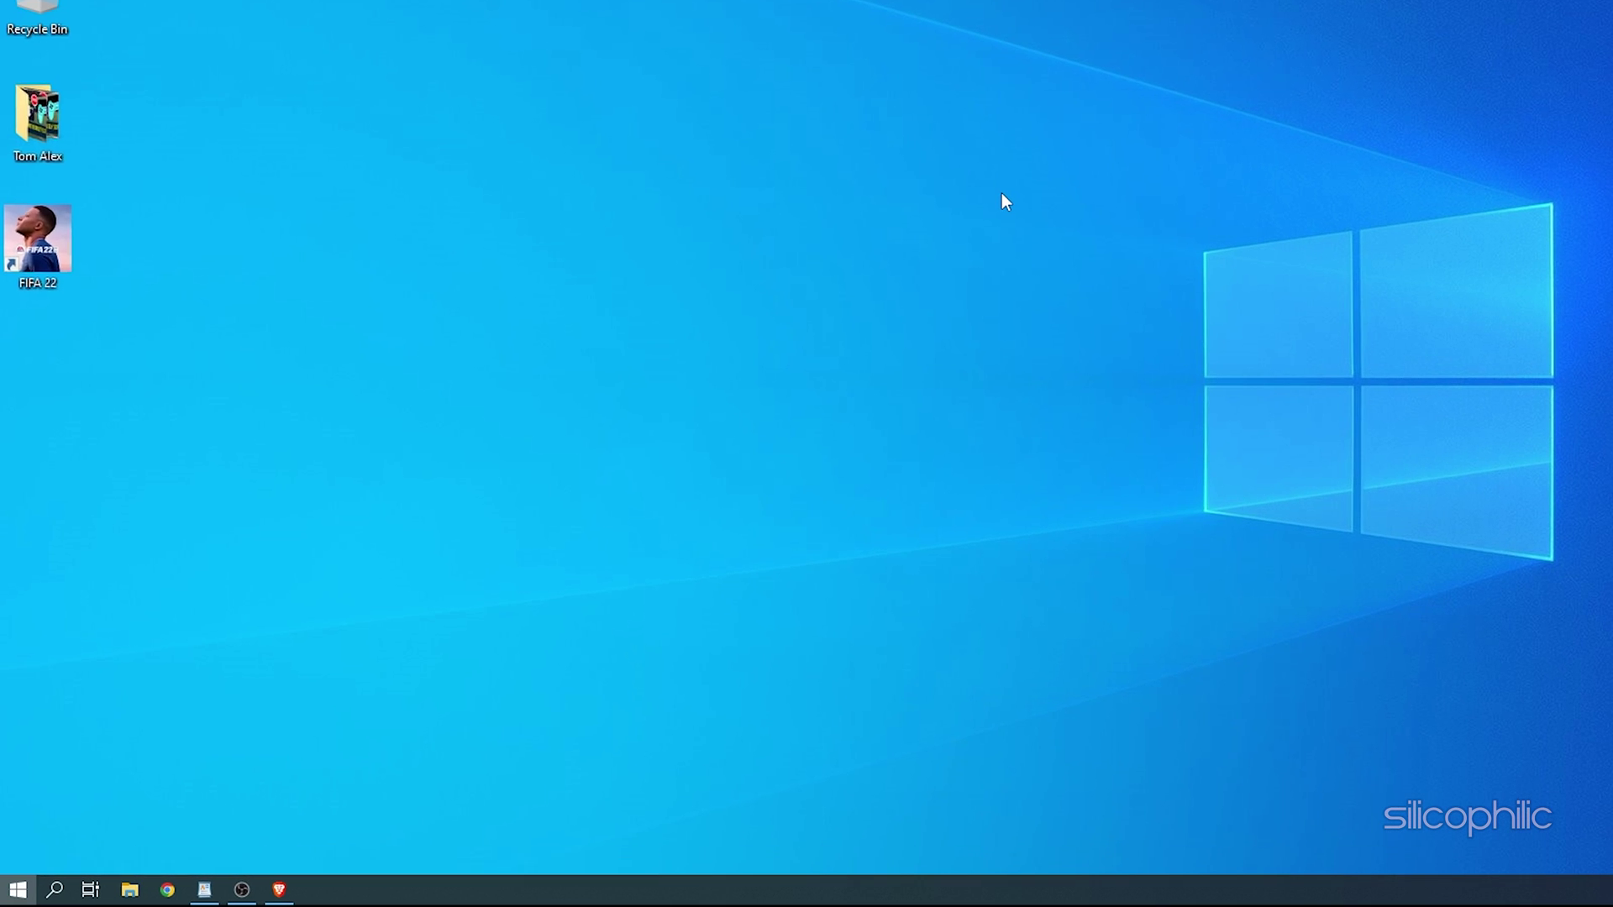
Launch Origin from Start search and uncheck Enable Origin In Game in FIFA 22's Game Properties.
key(super)
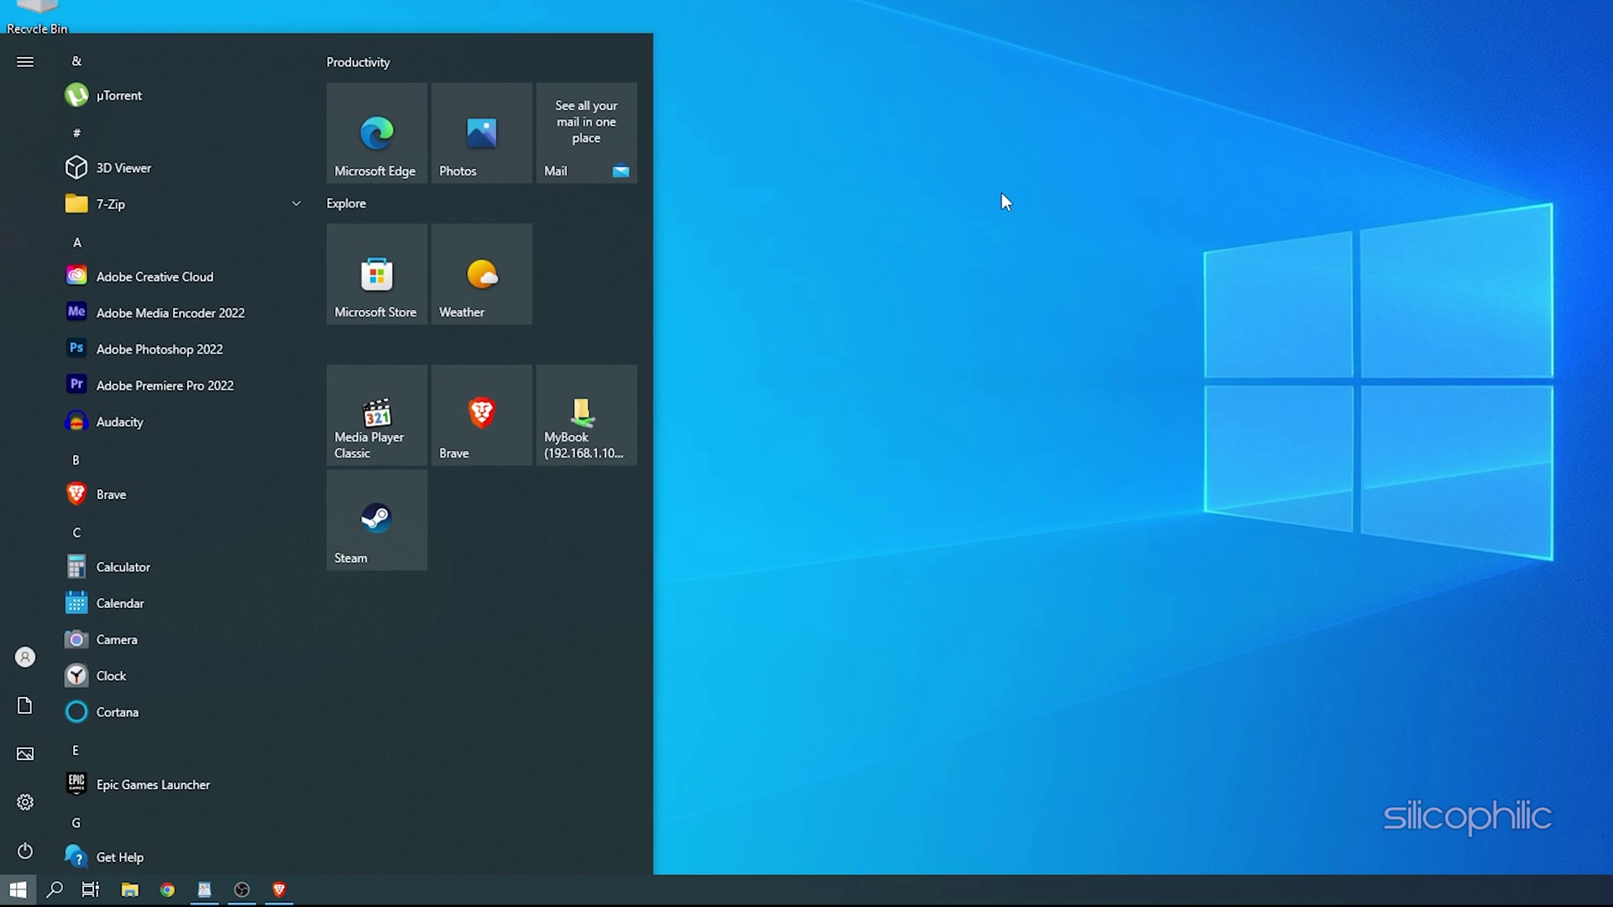
text(orig)
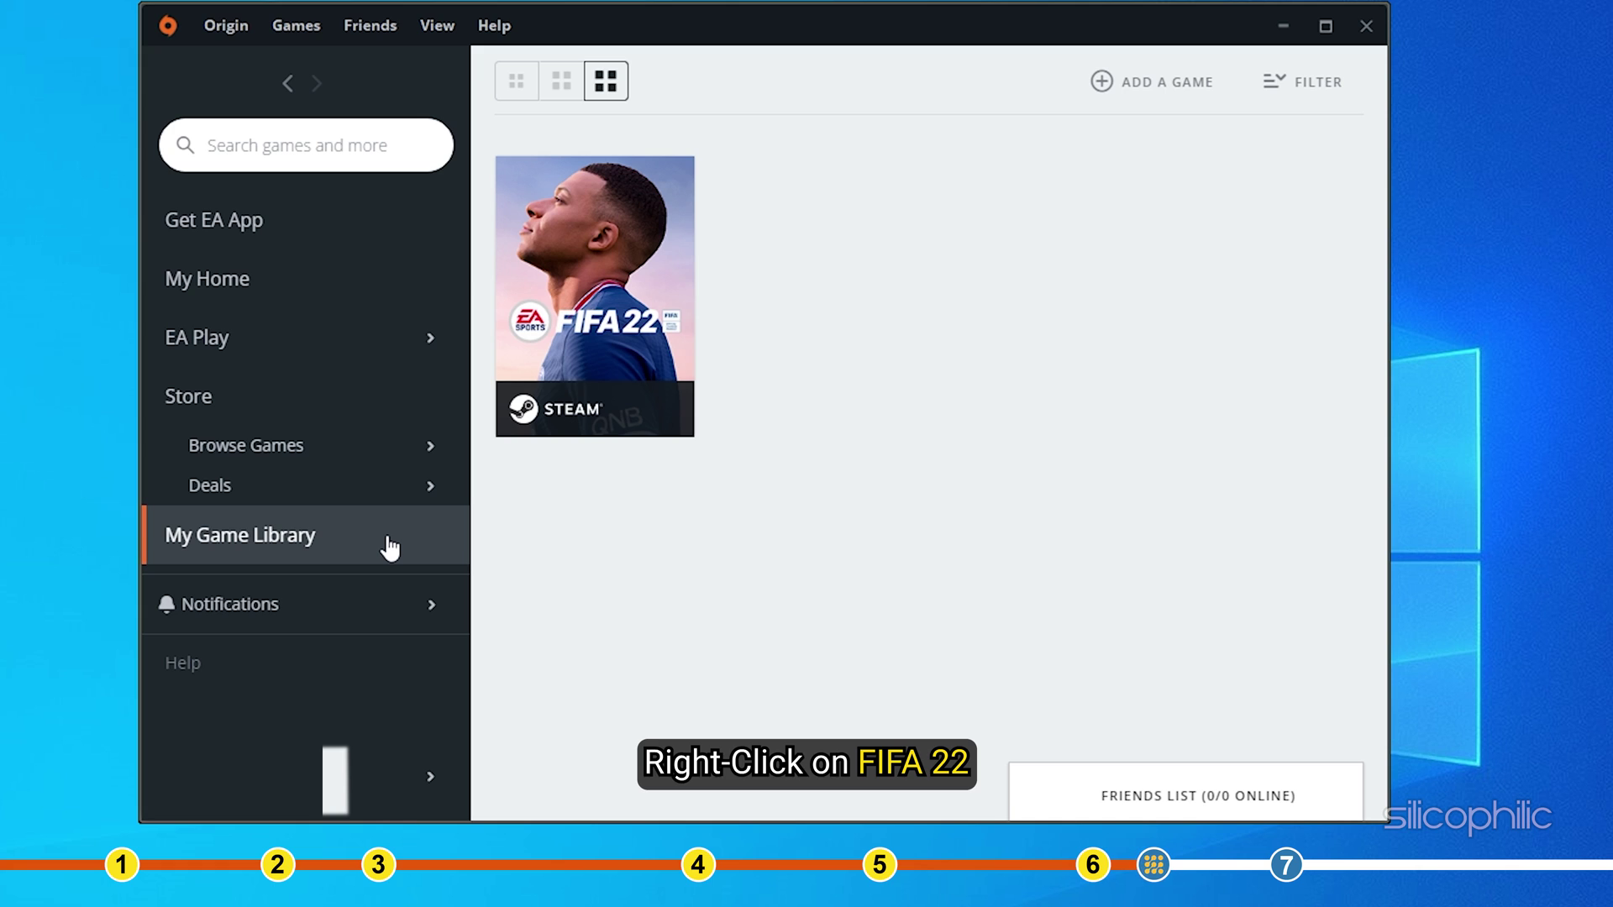
right_click(661, 286)
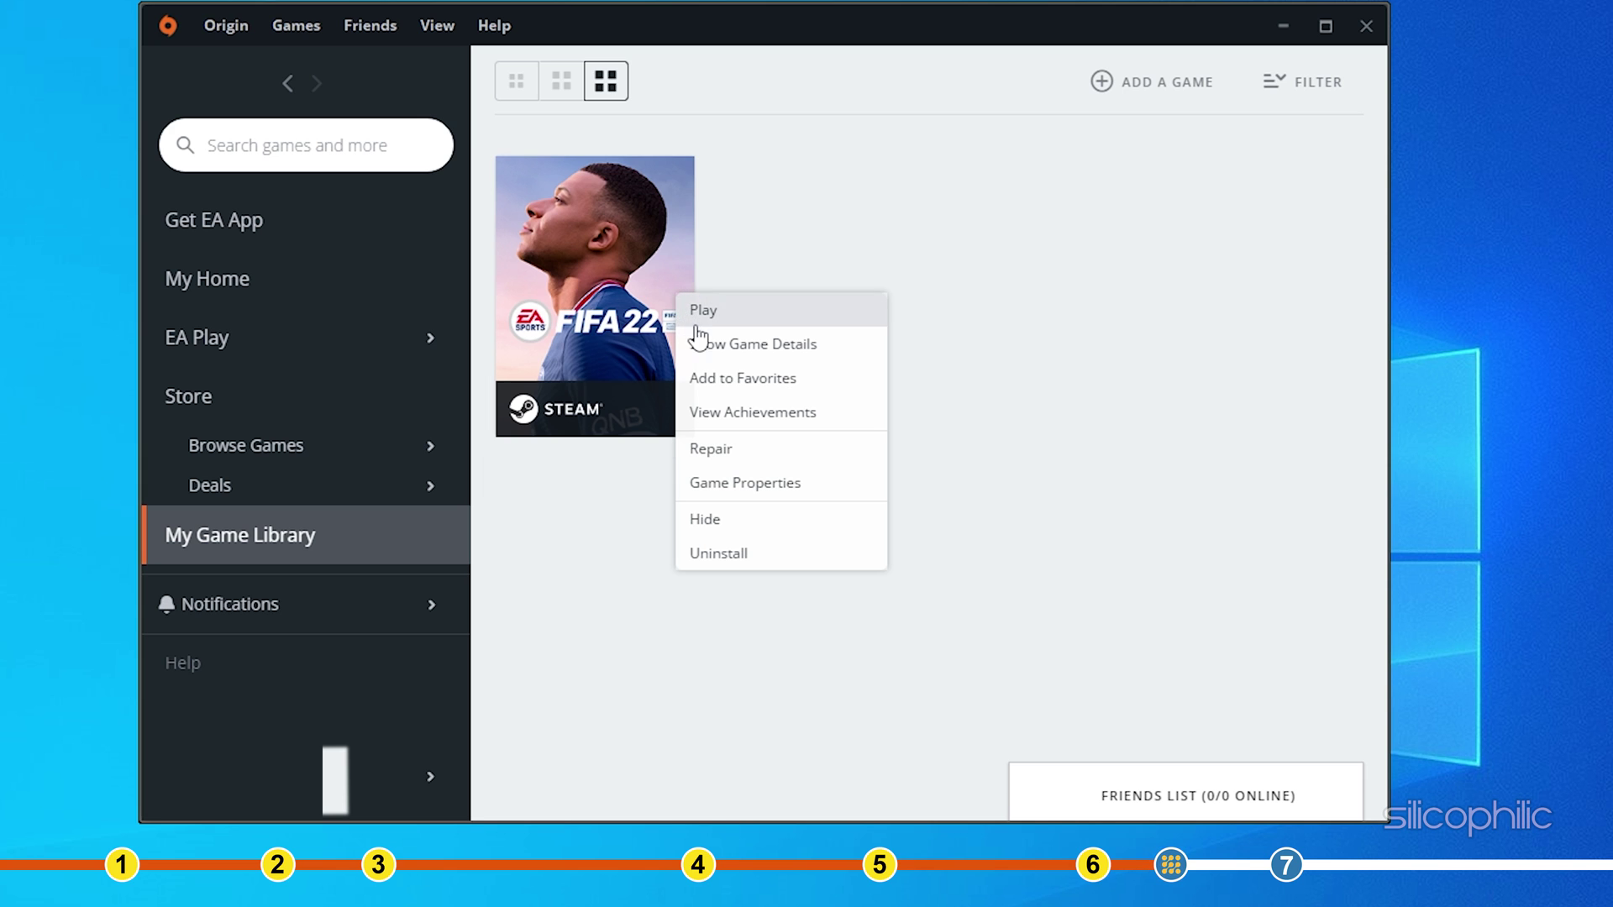
click(740, 482)
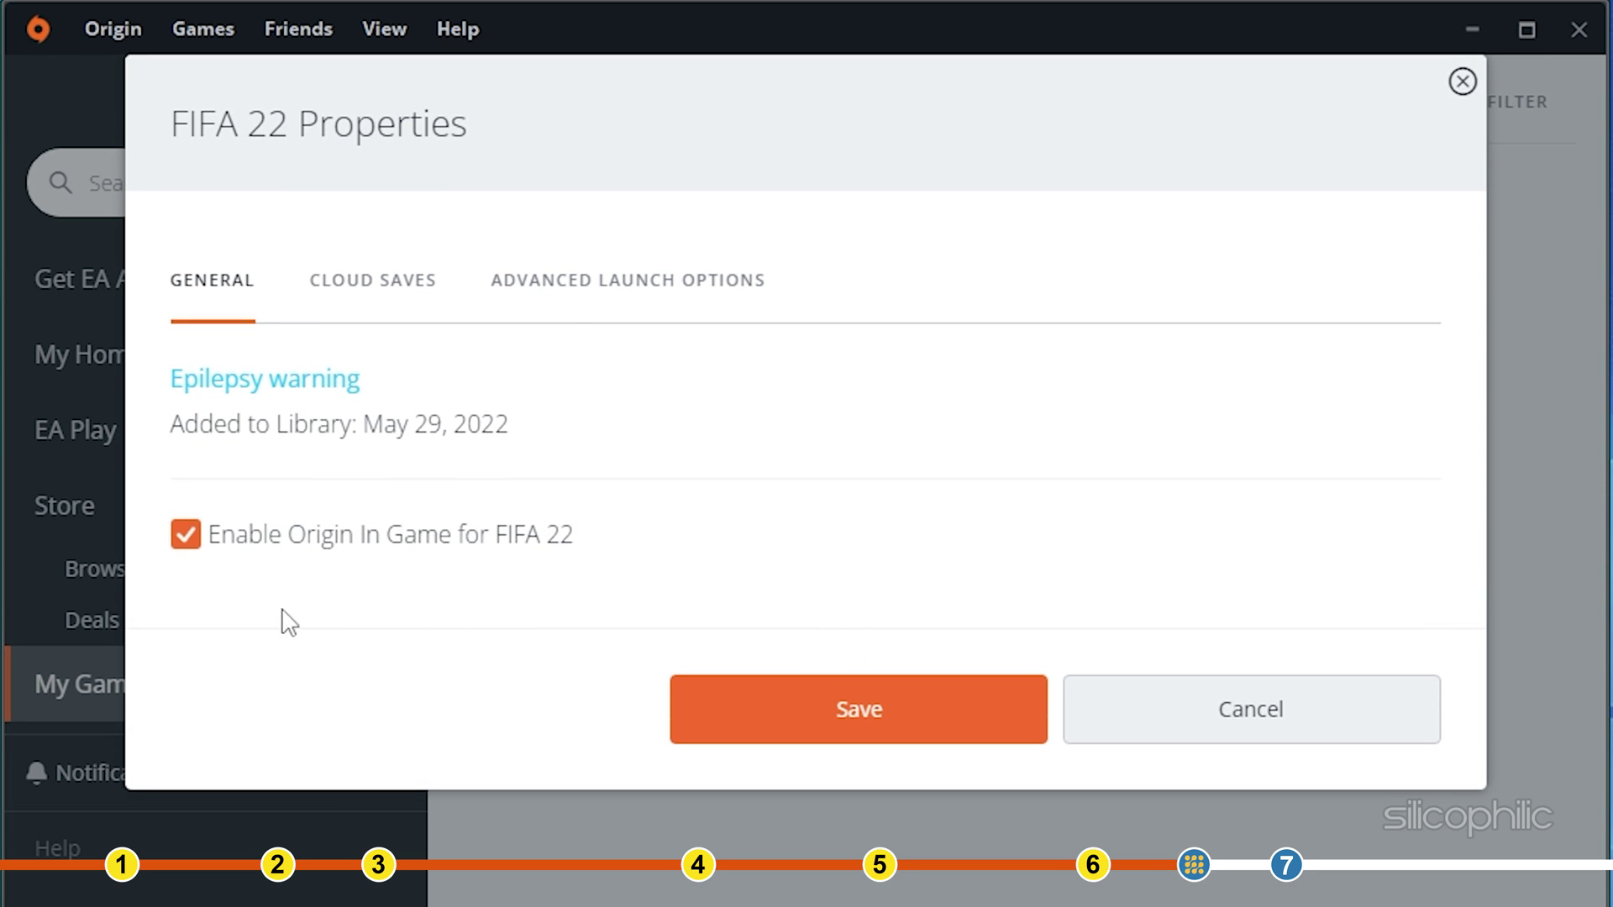
click(188, 542)
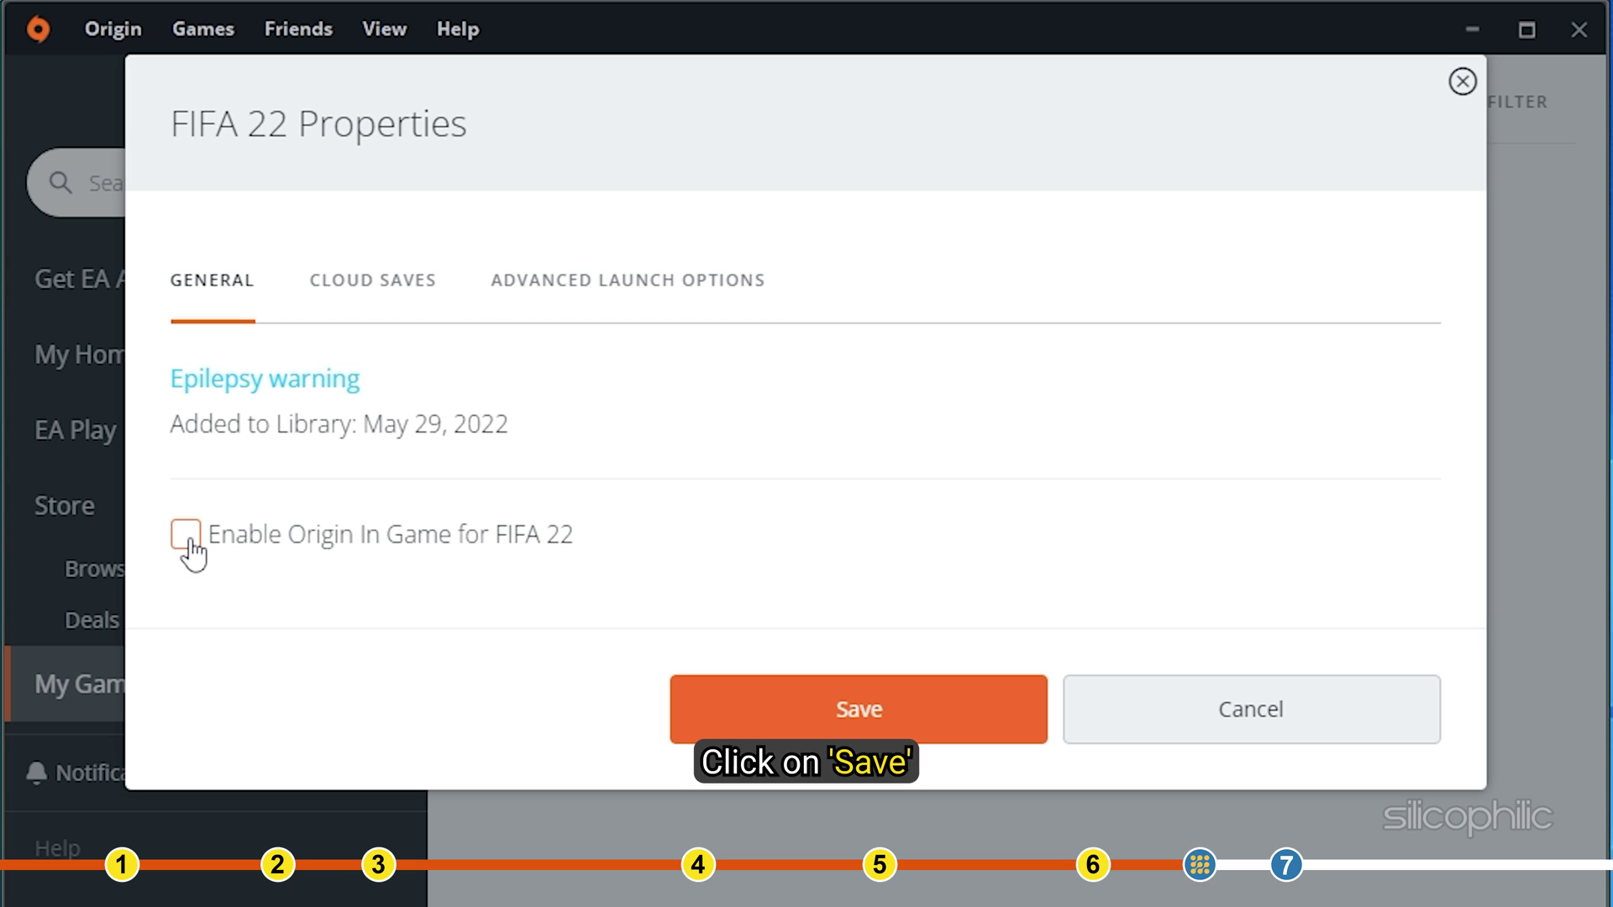
click(930, 712)
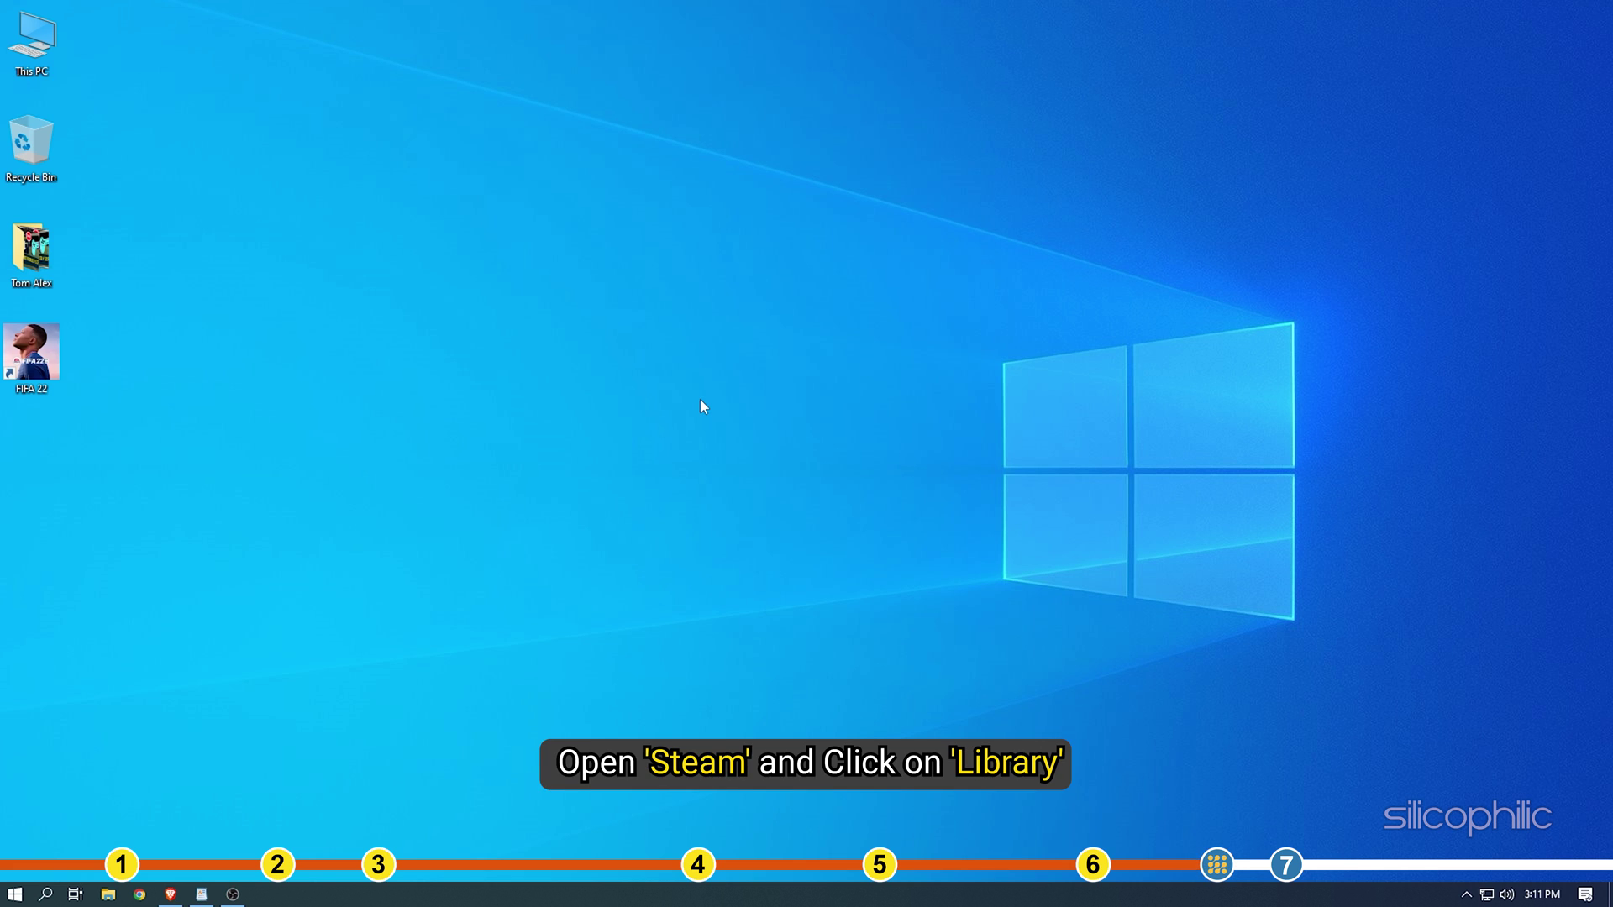
Launch Steam and uncheck the in-game Steam Overlay in FIFA 22's Properties.
key(super)
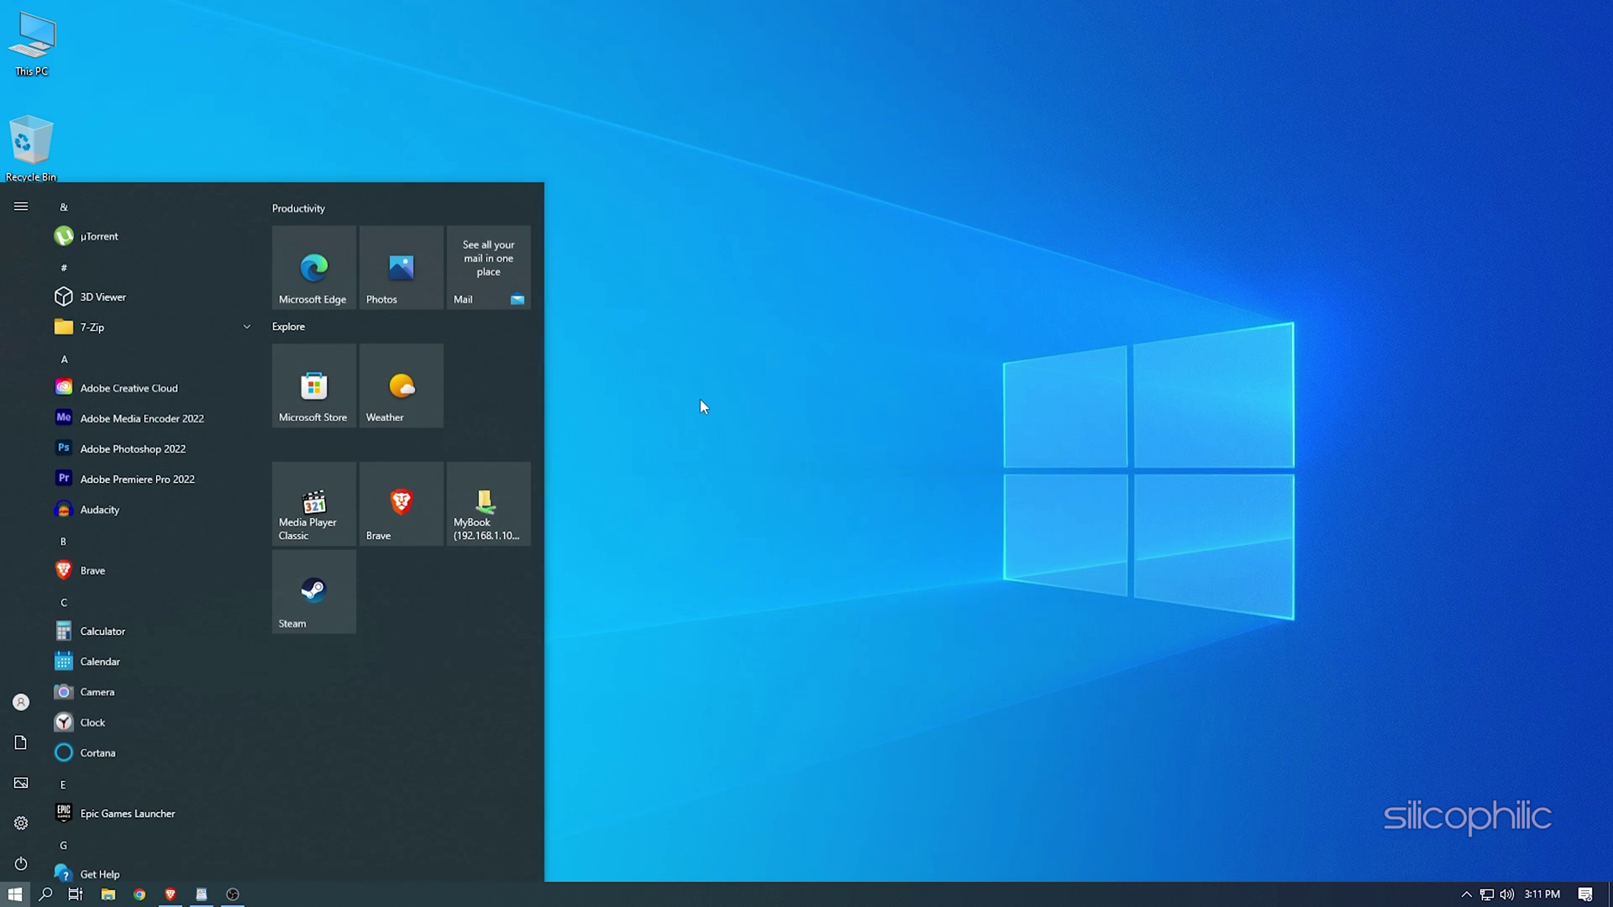
click(340, 587)
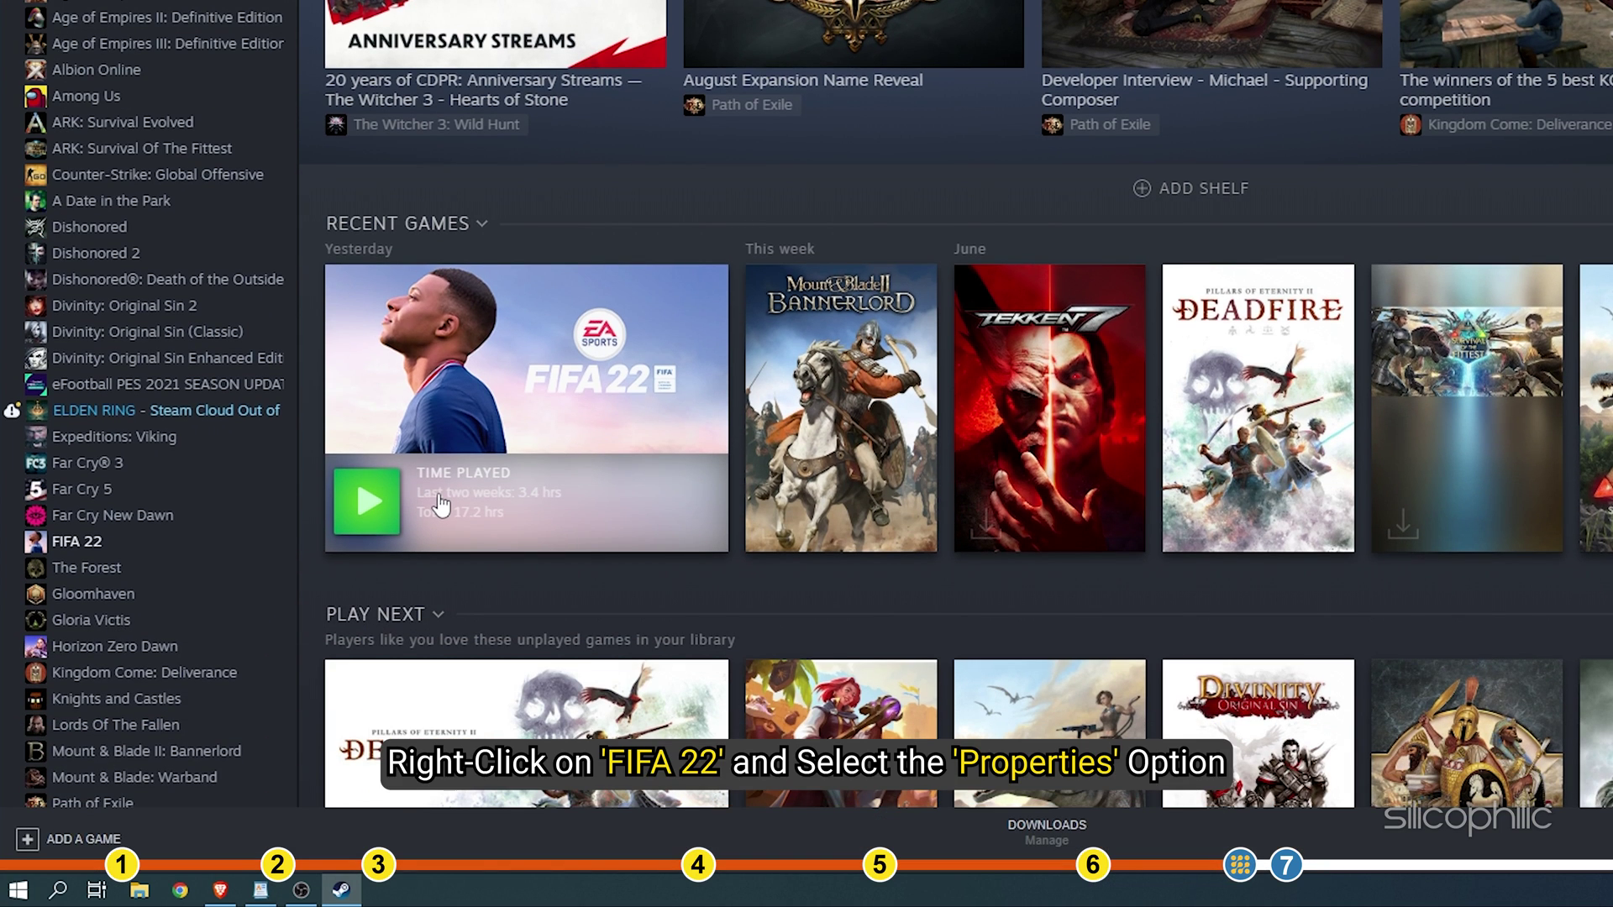
click(109, 556)
right_click(108, 548)
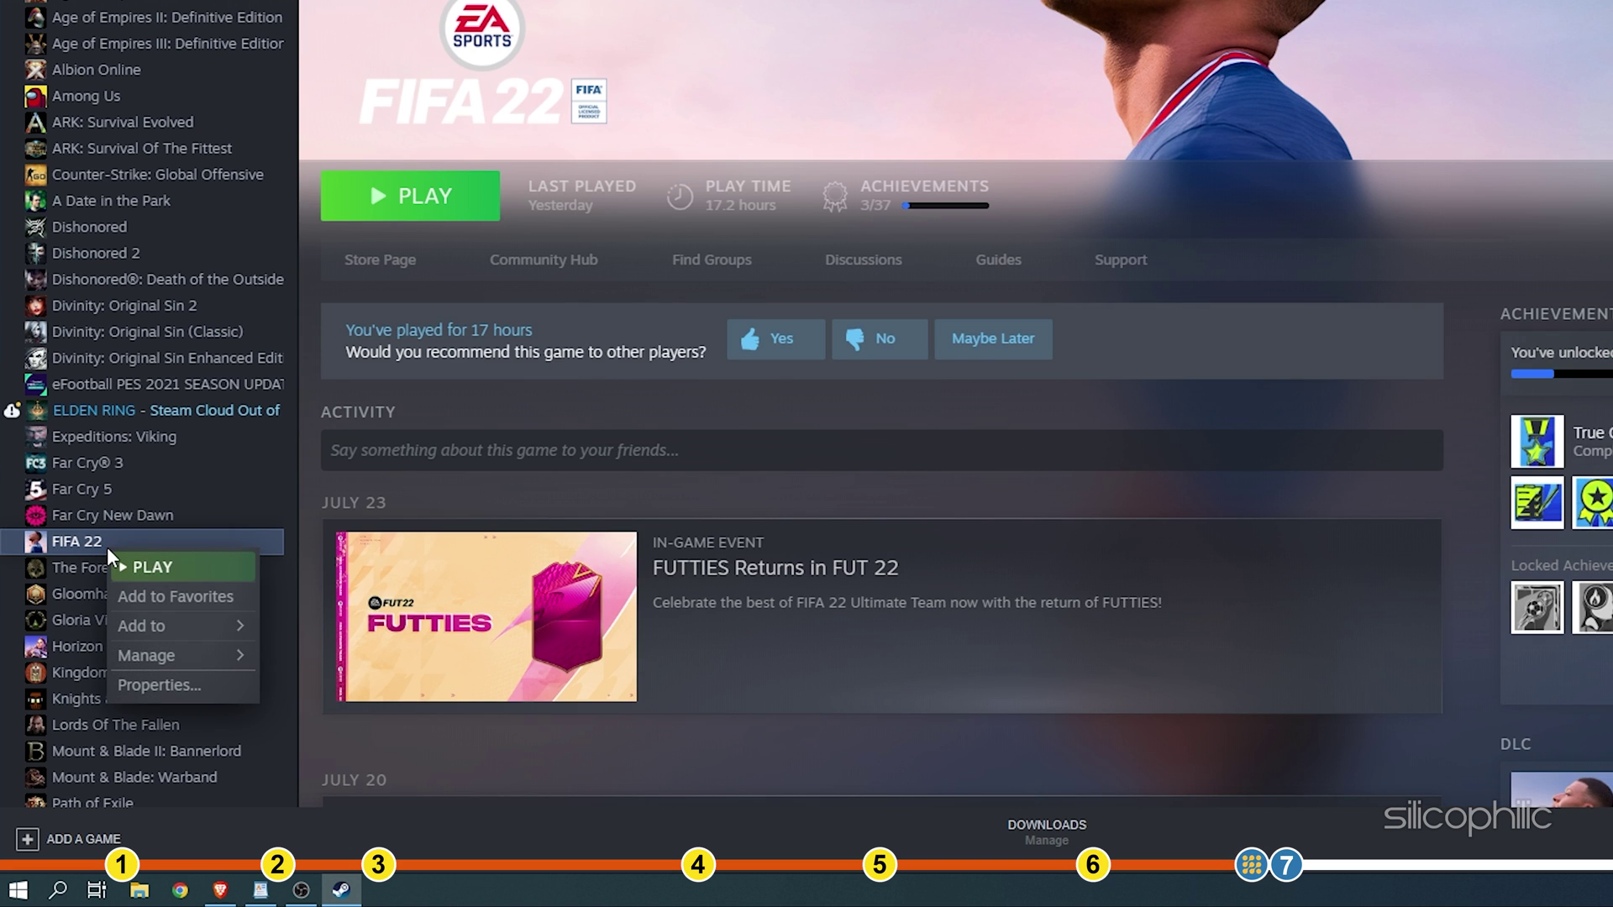
click(209, 685)
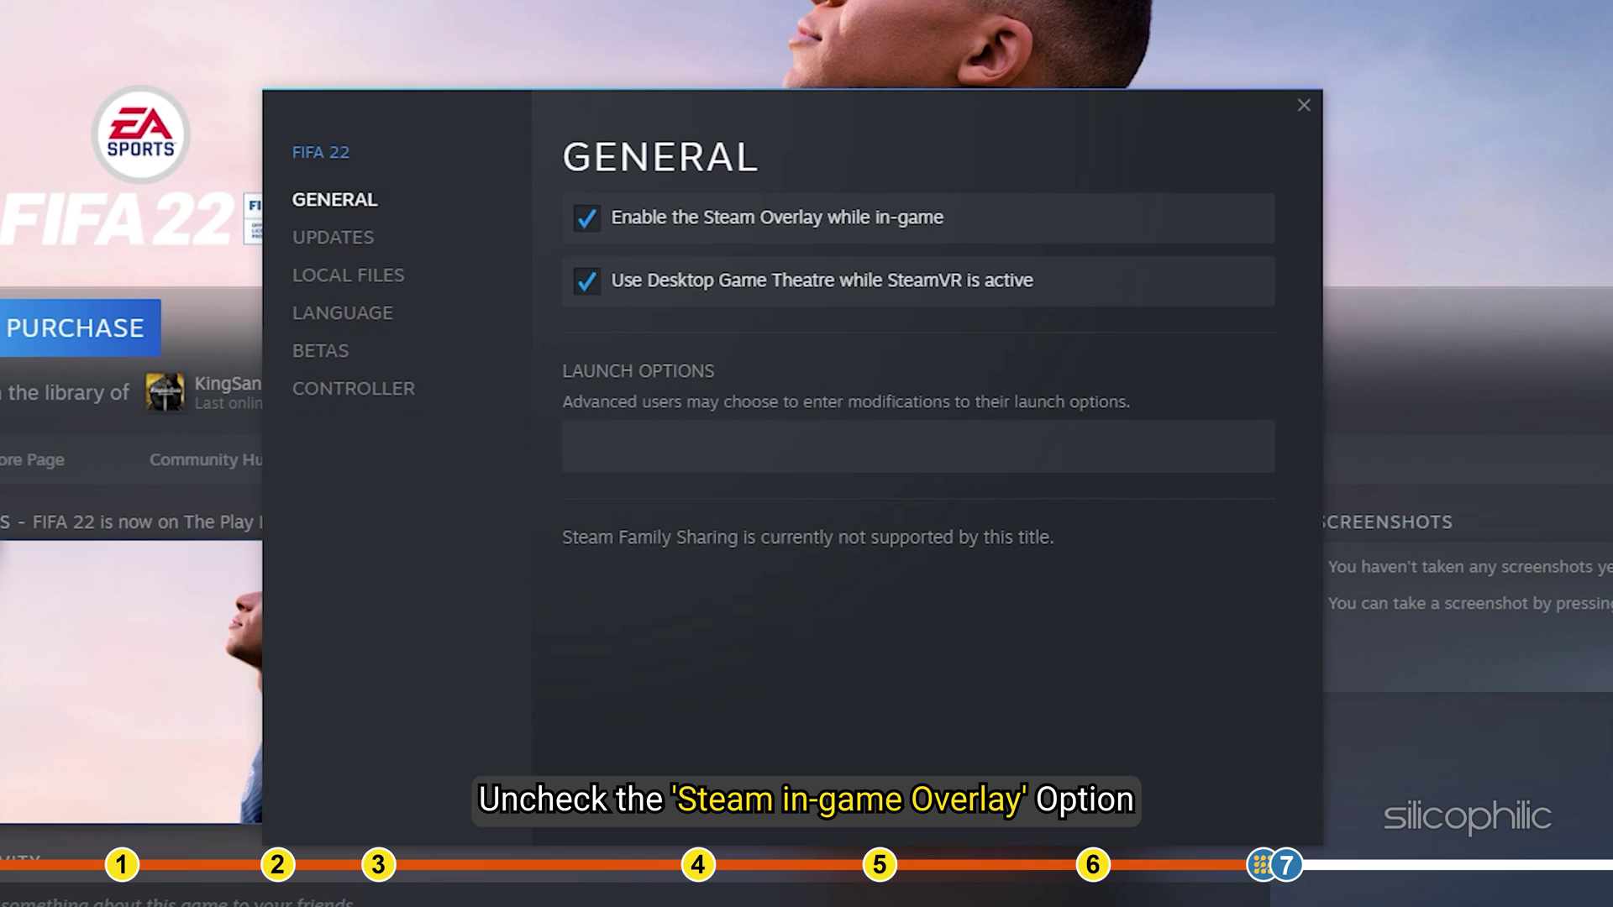
click(603, 237)
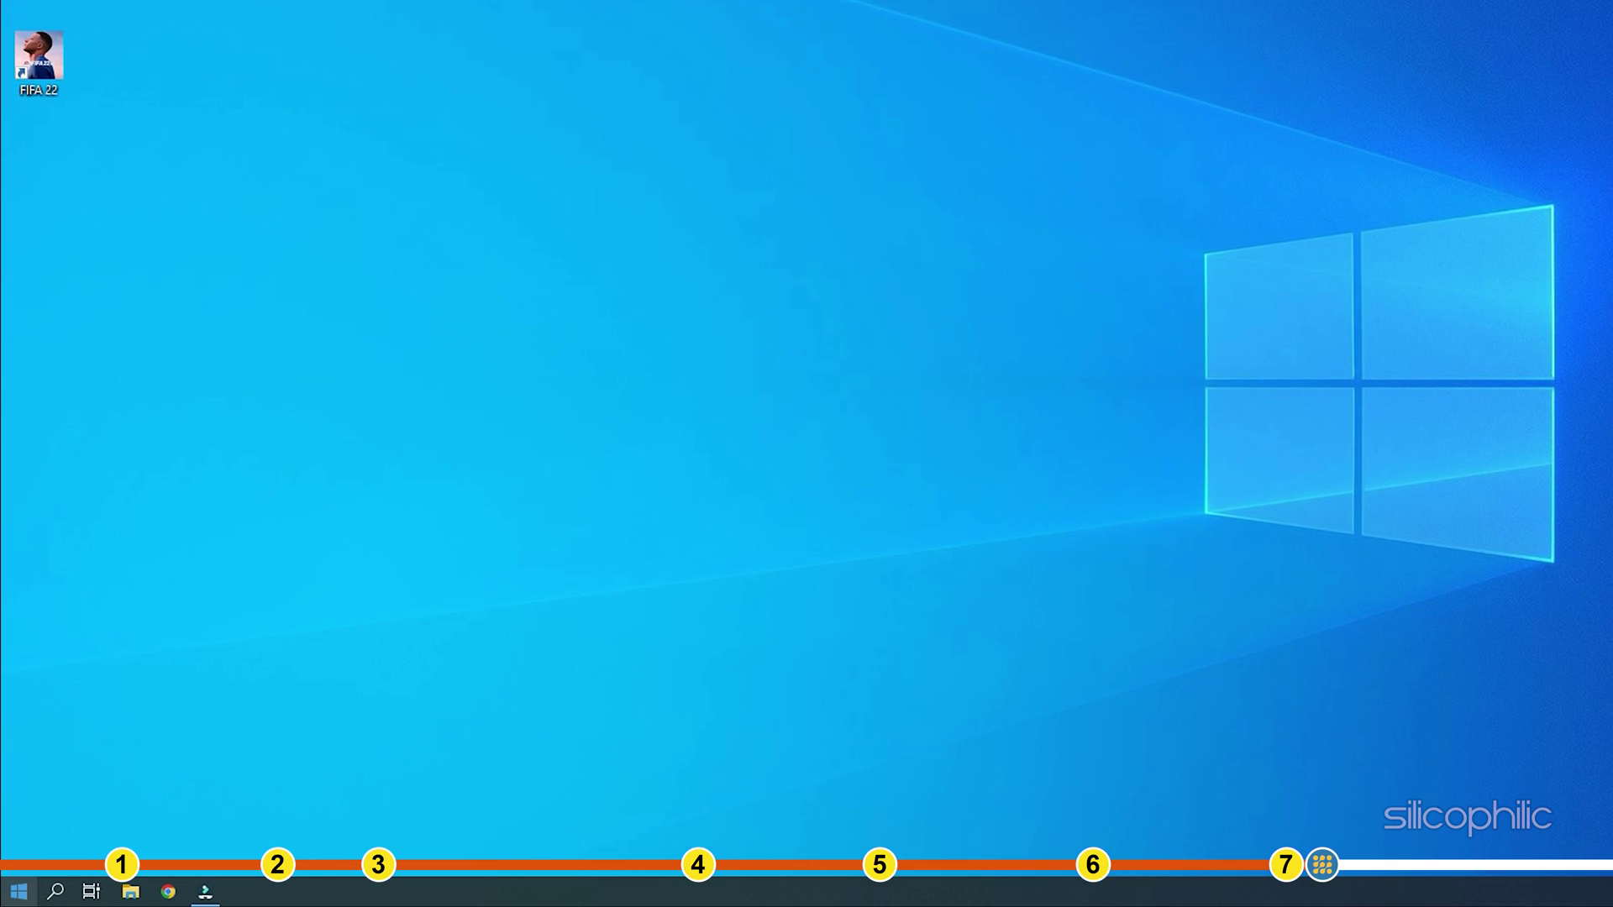
Open FIFA 22's install folder via Steam's Manage > Browse local files.
click(19, 891)
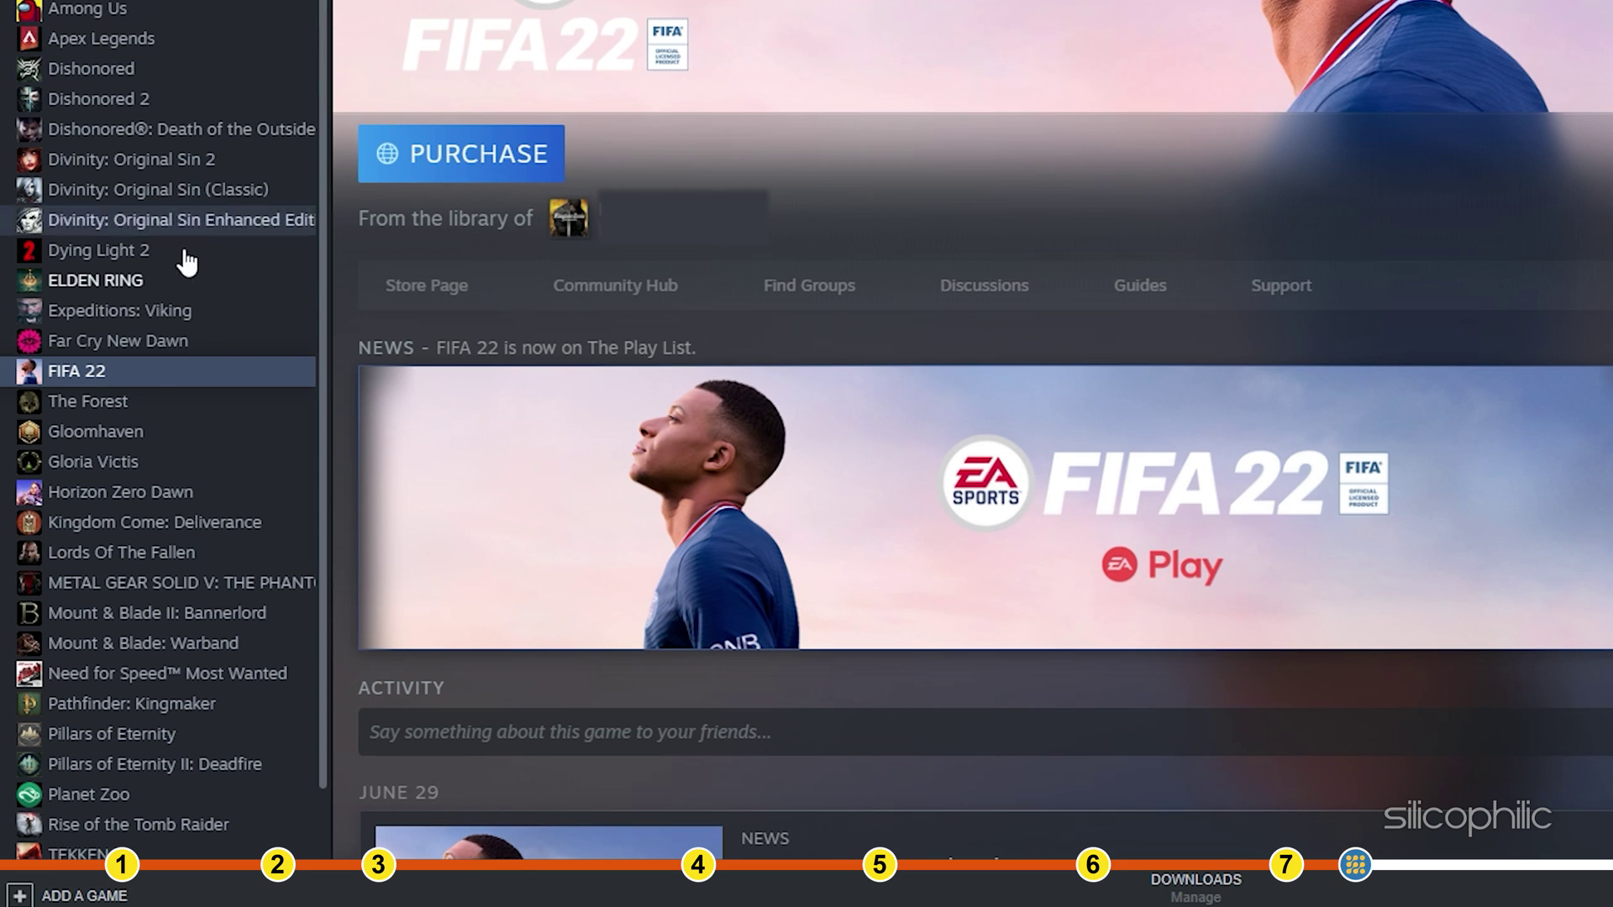
right_click(148, 378)
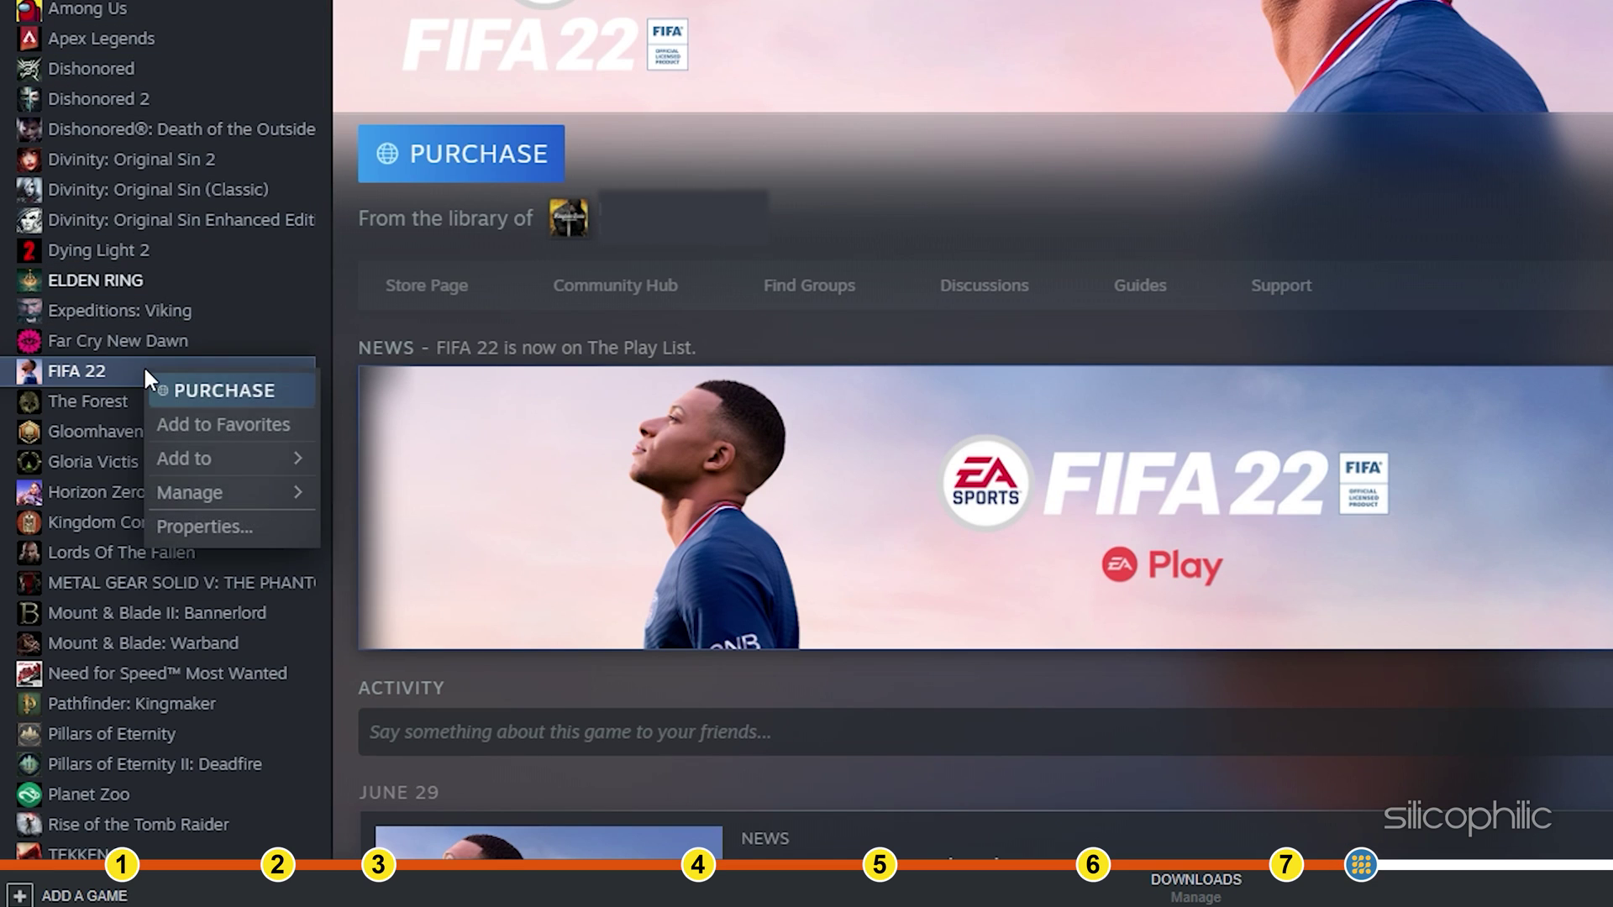
mouse_move(239, 486)
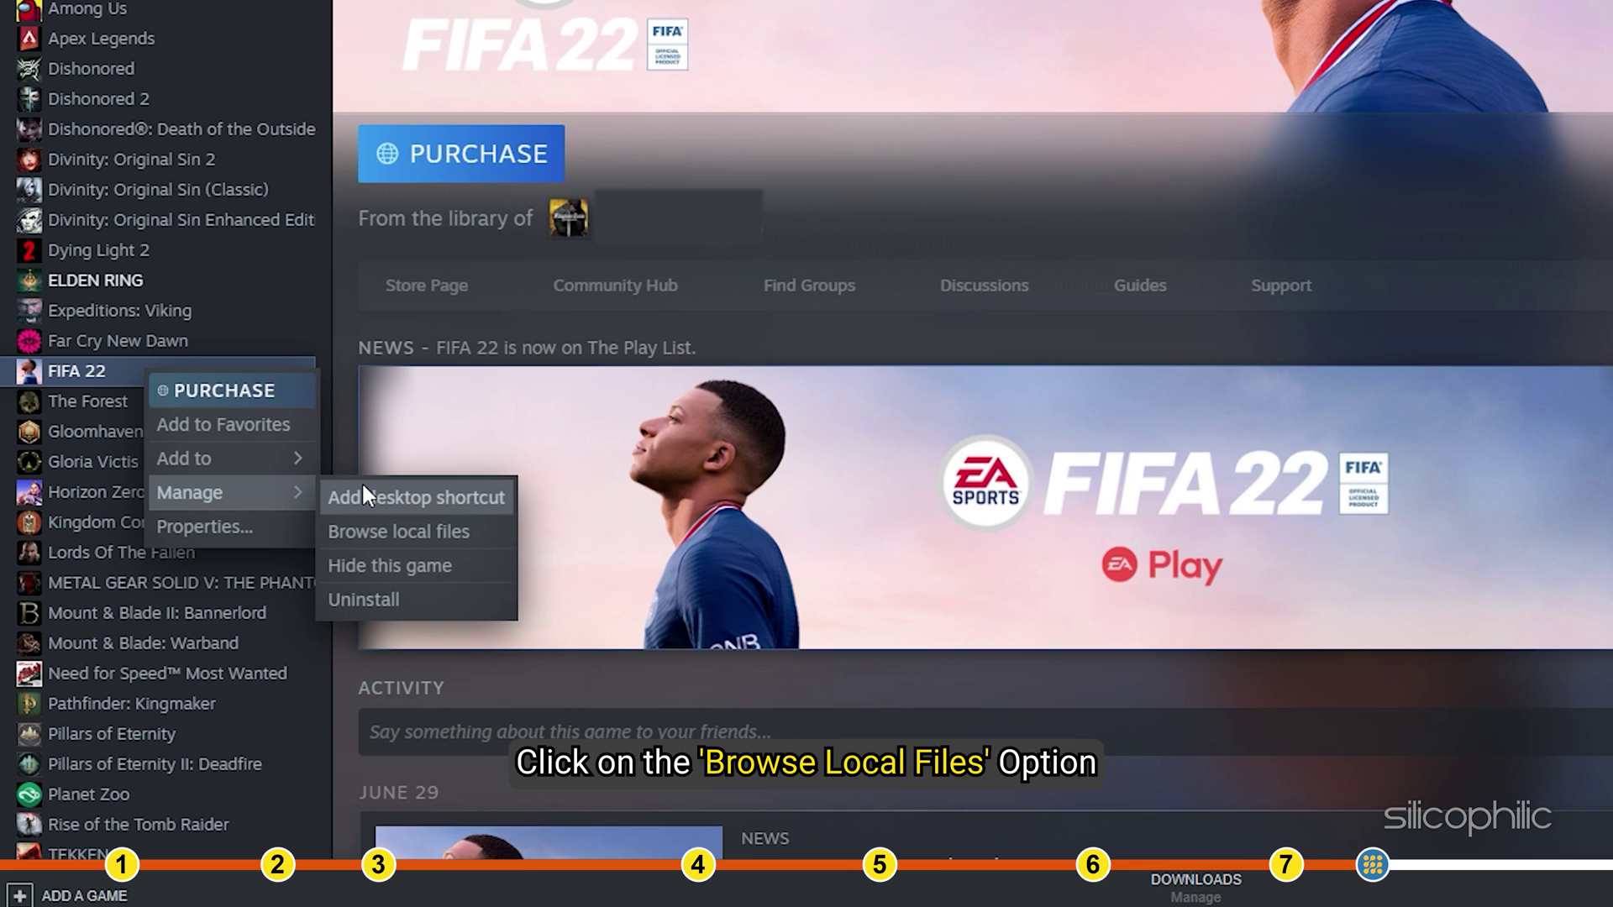
click(470, 529)
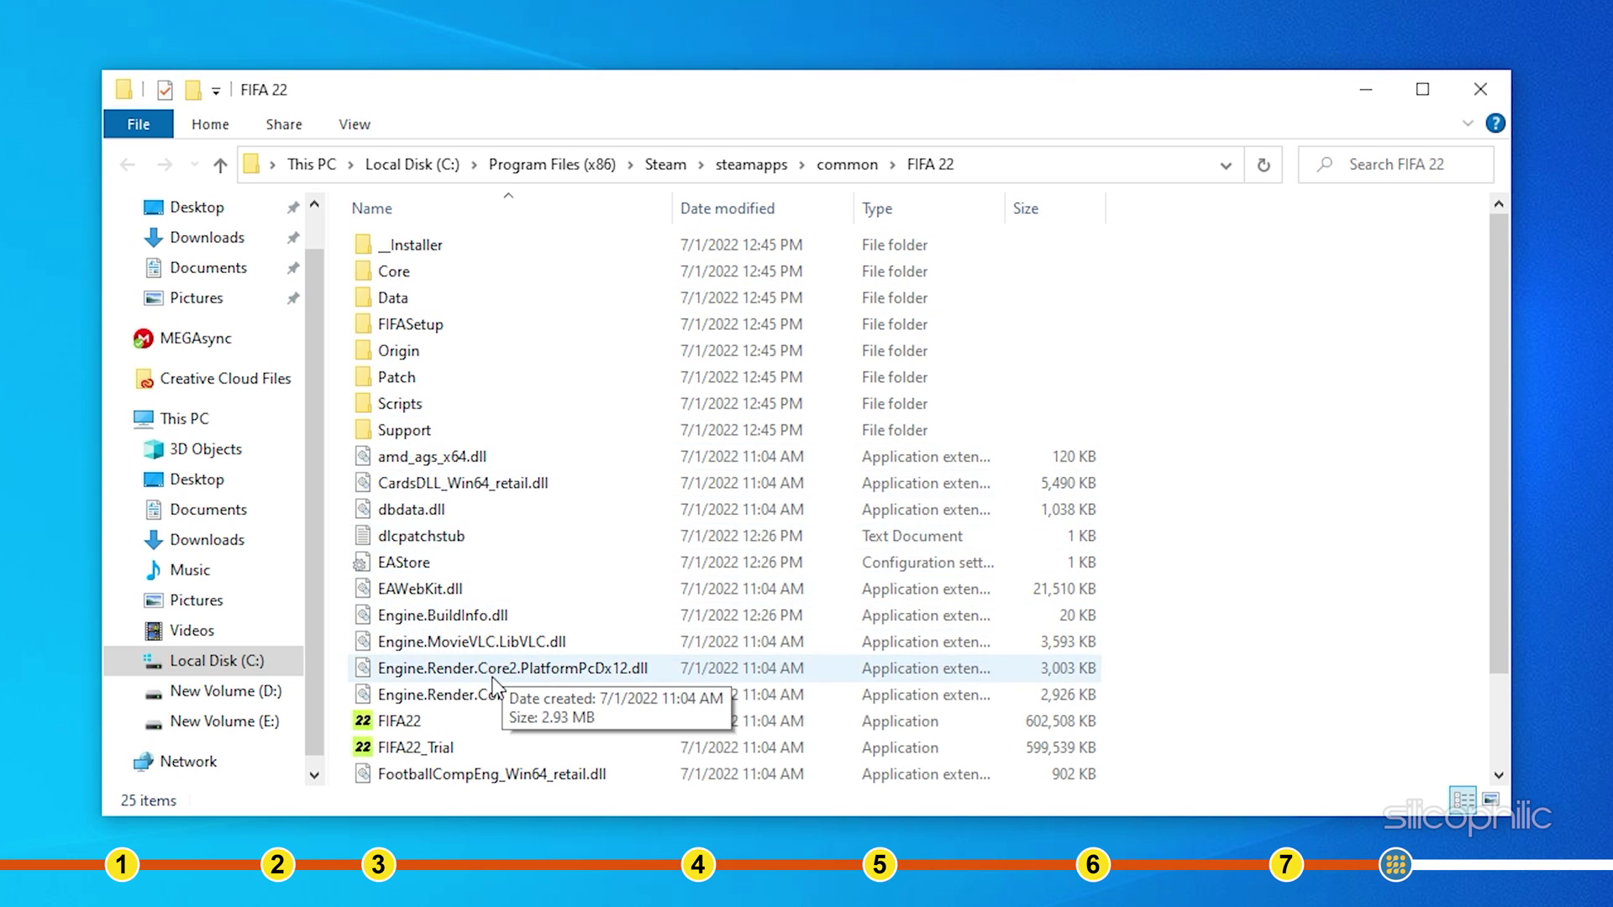
Check Disable fullscreen optimizations on FIFA22's Compatibility tab and apply it.
scroll(492, 677, down, 2)
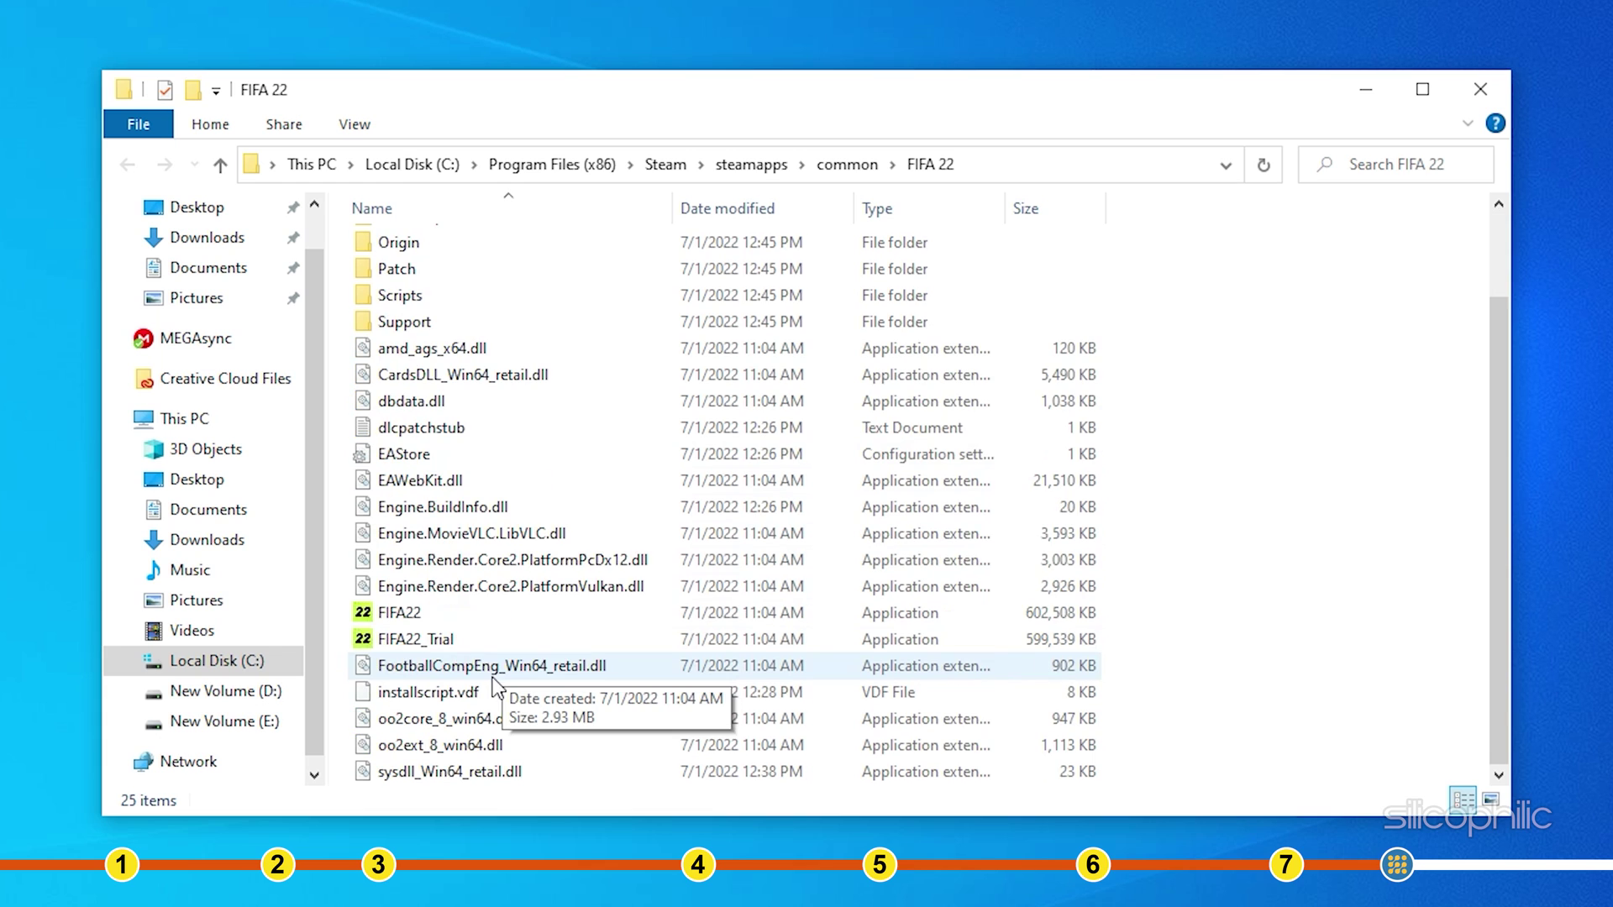
right_click(442, 611)
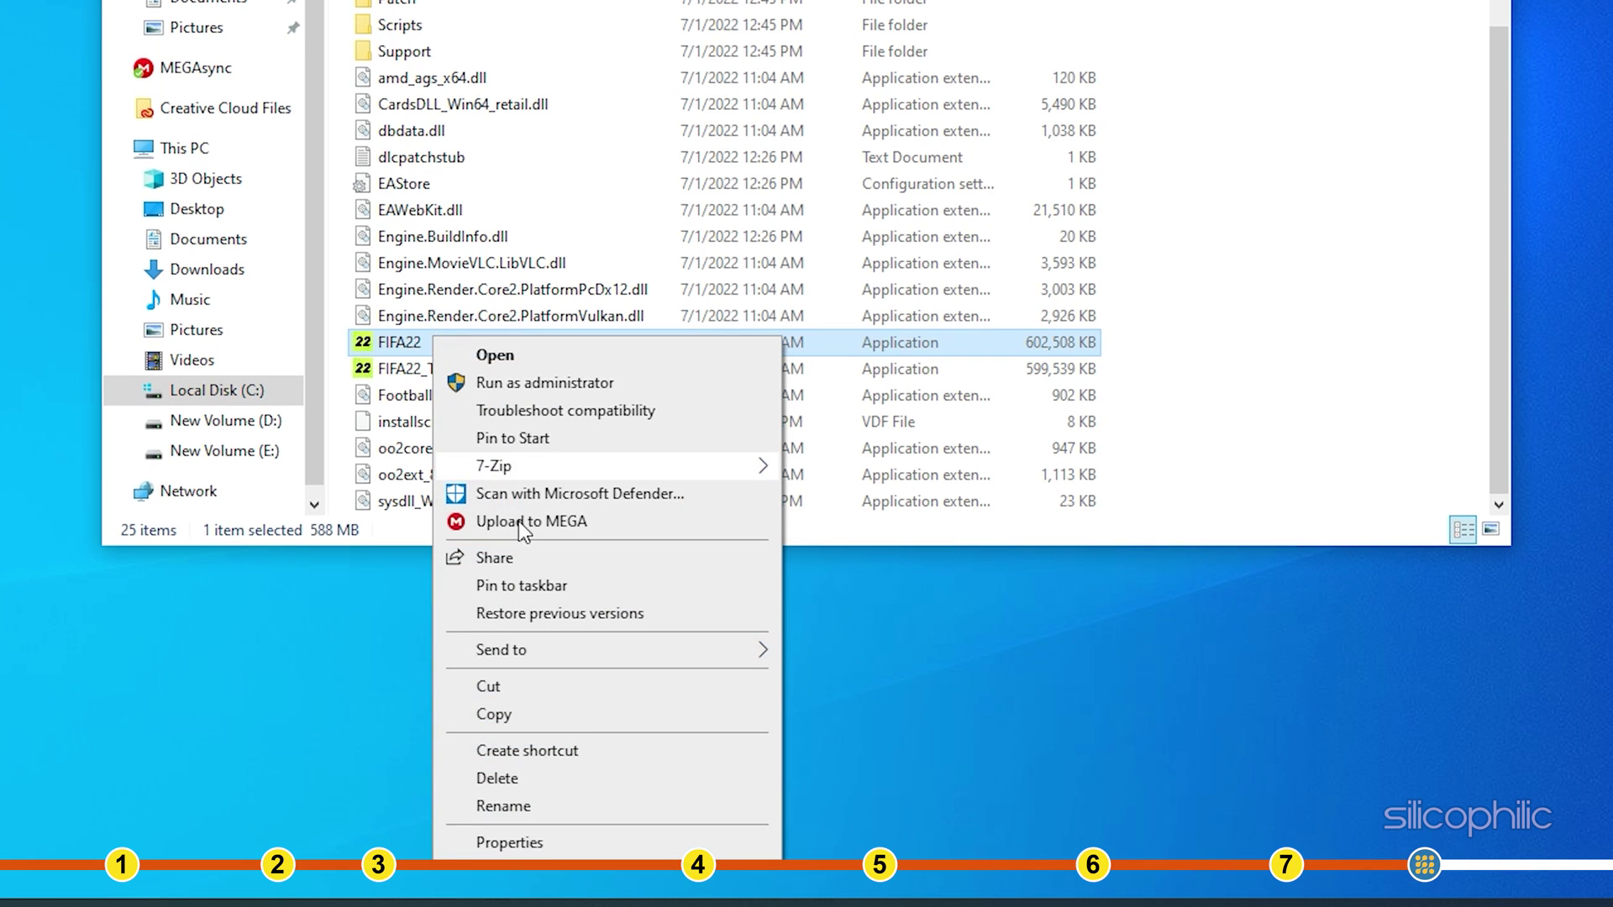
click(595, 841)
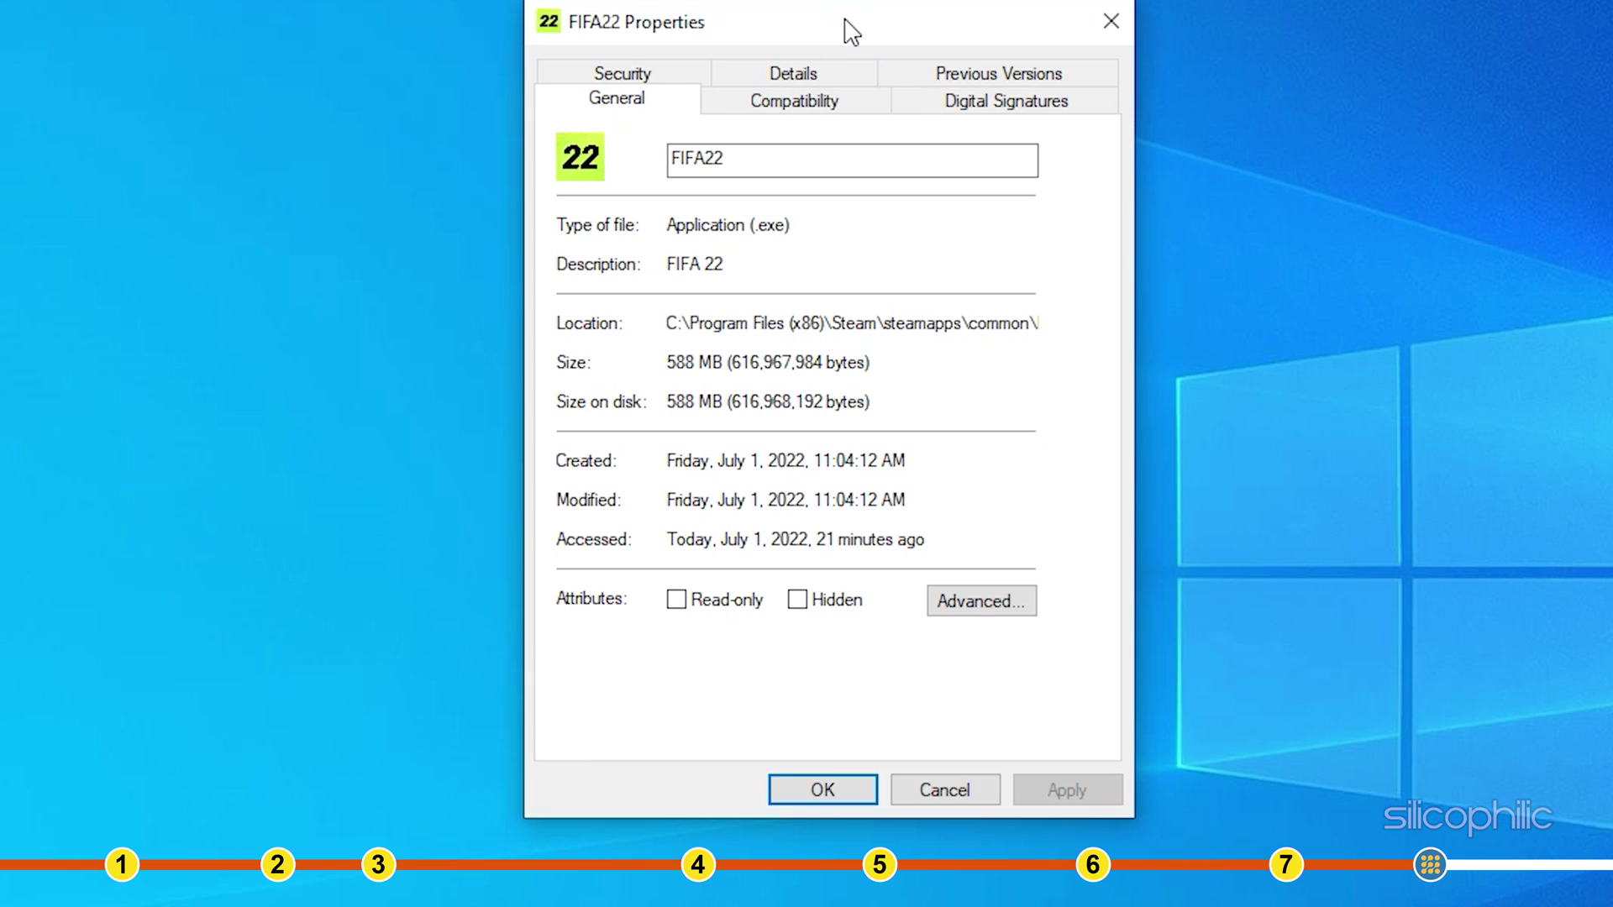
click(861, 105)
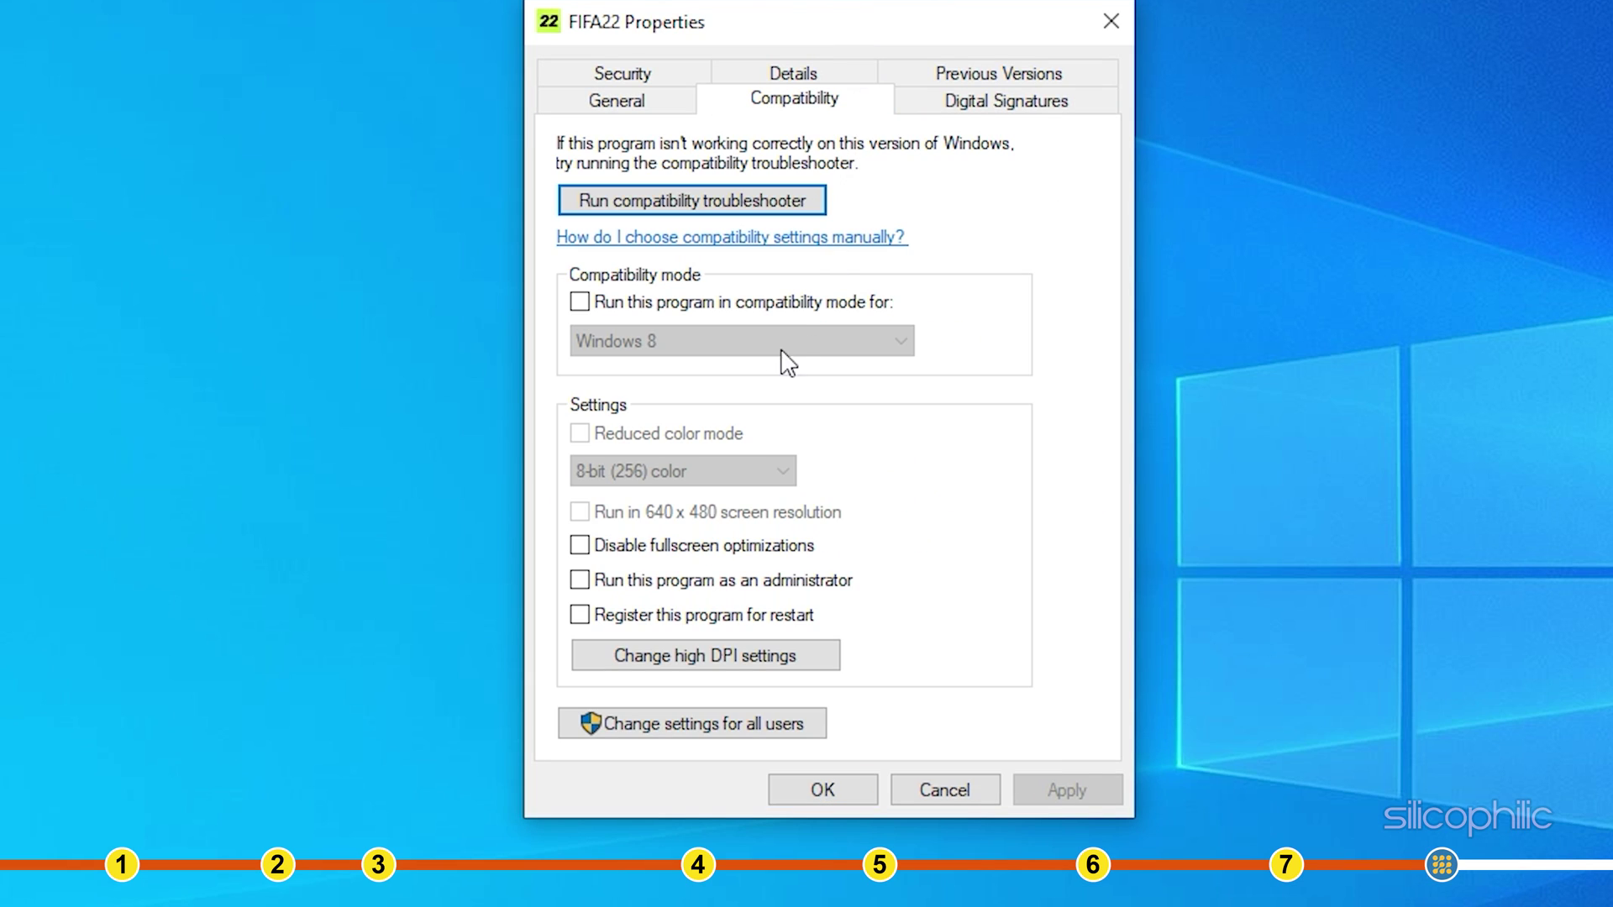
click(580, 544)
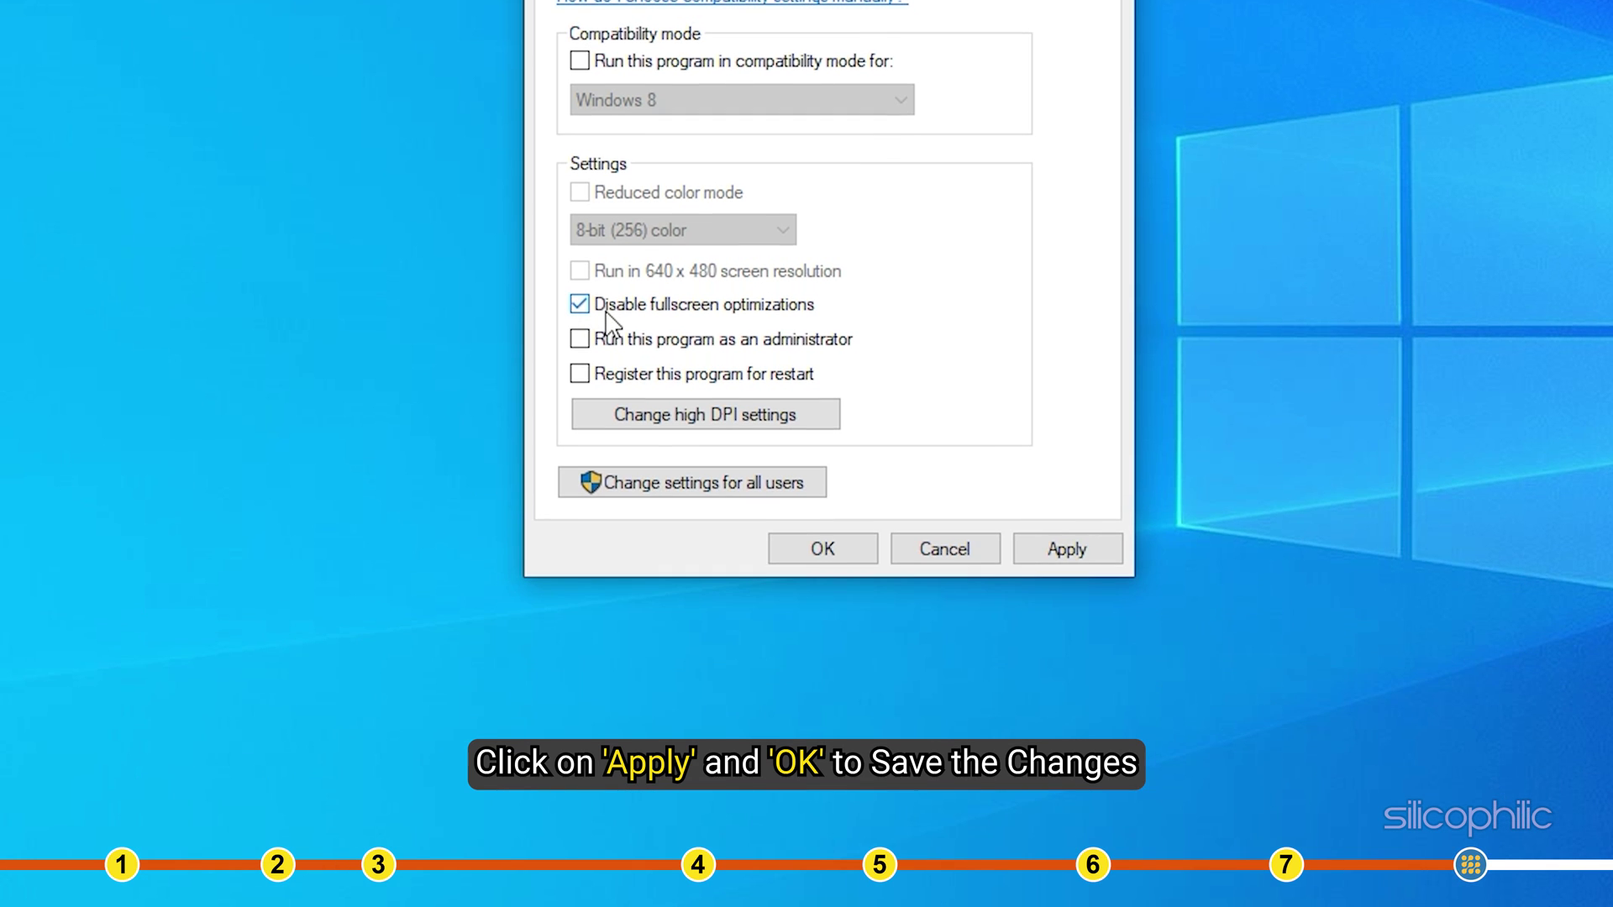
click(1095, 548)
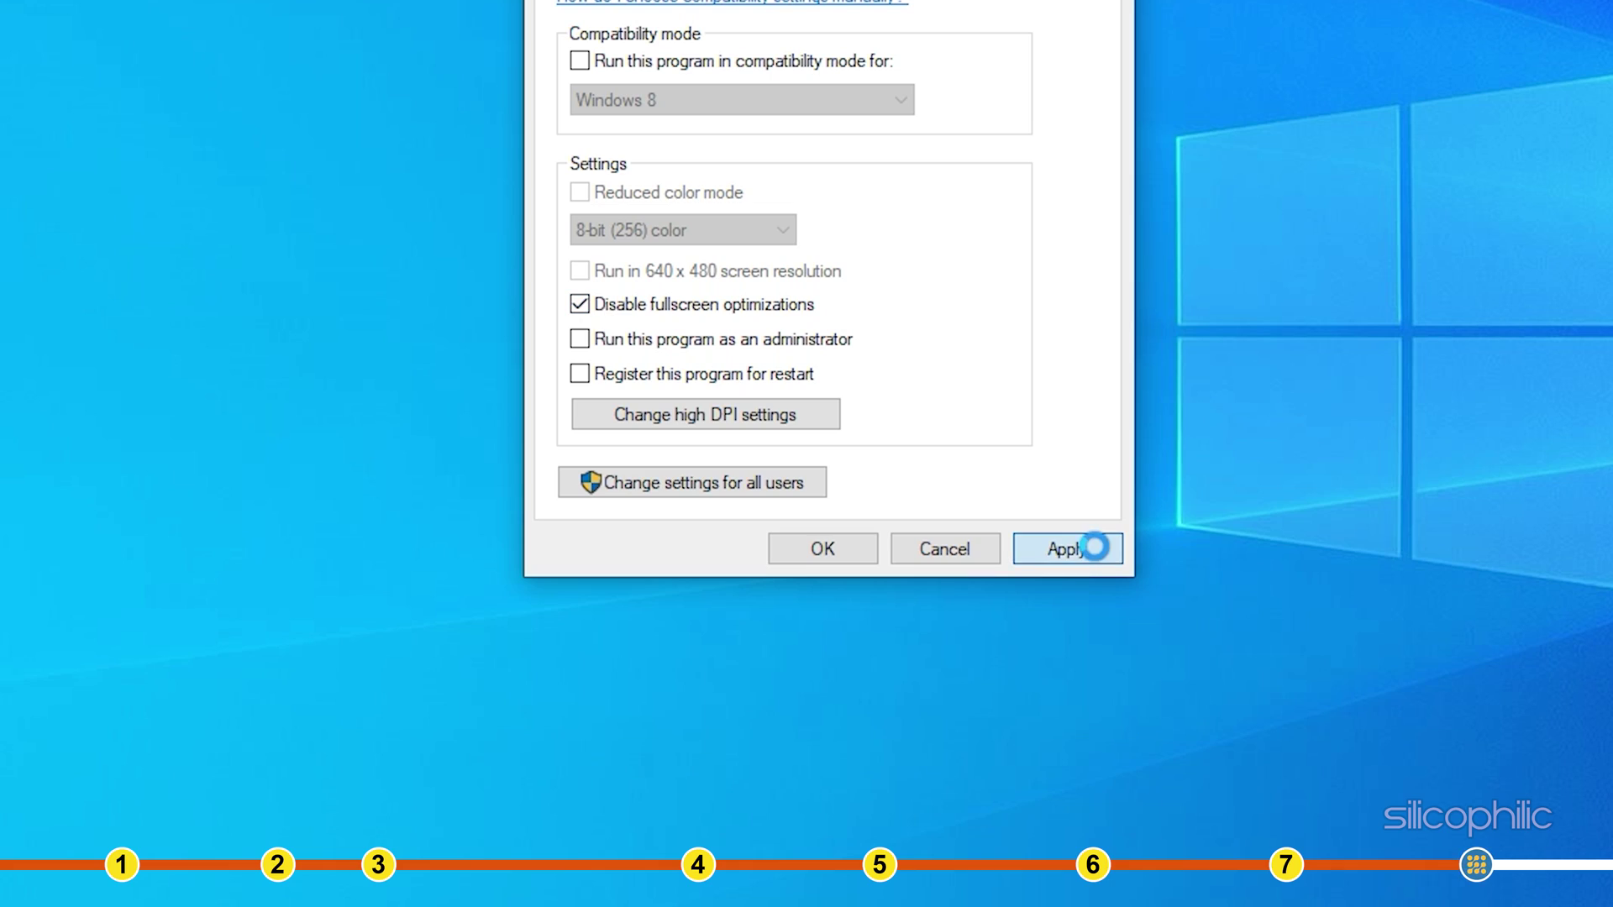
click(865, 550)
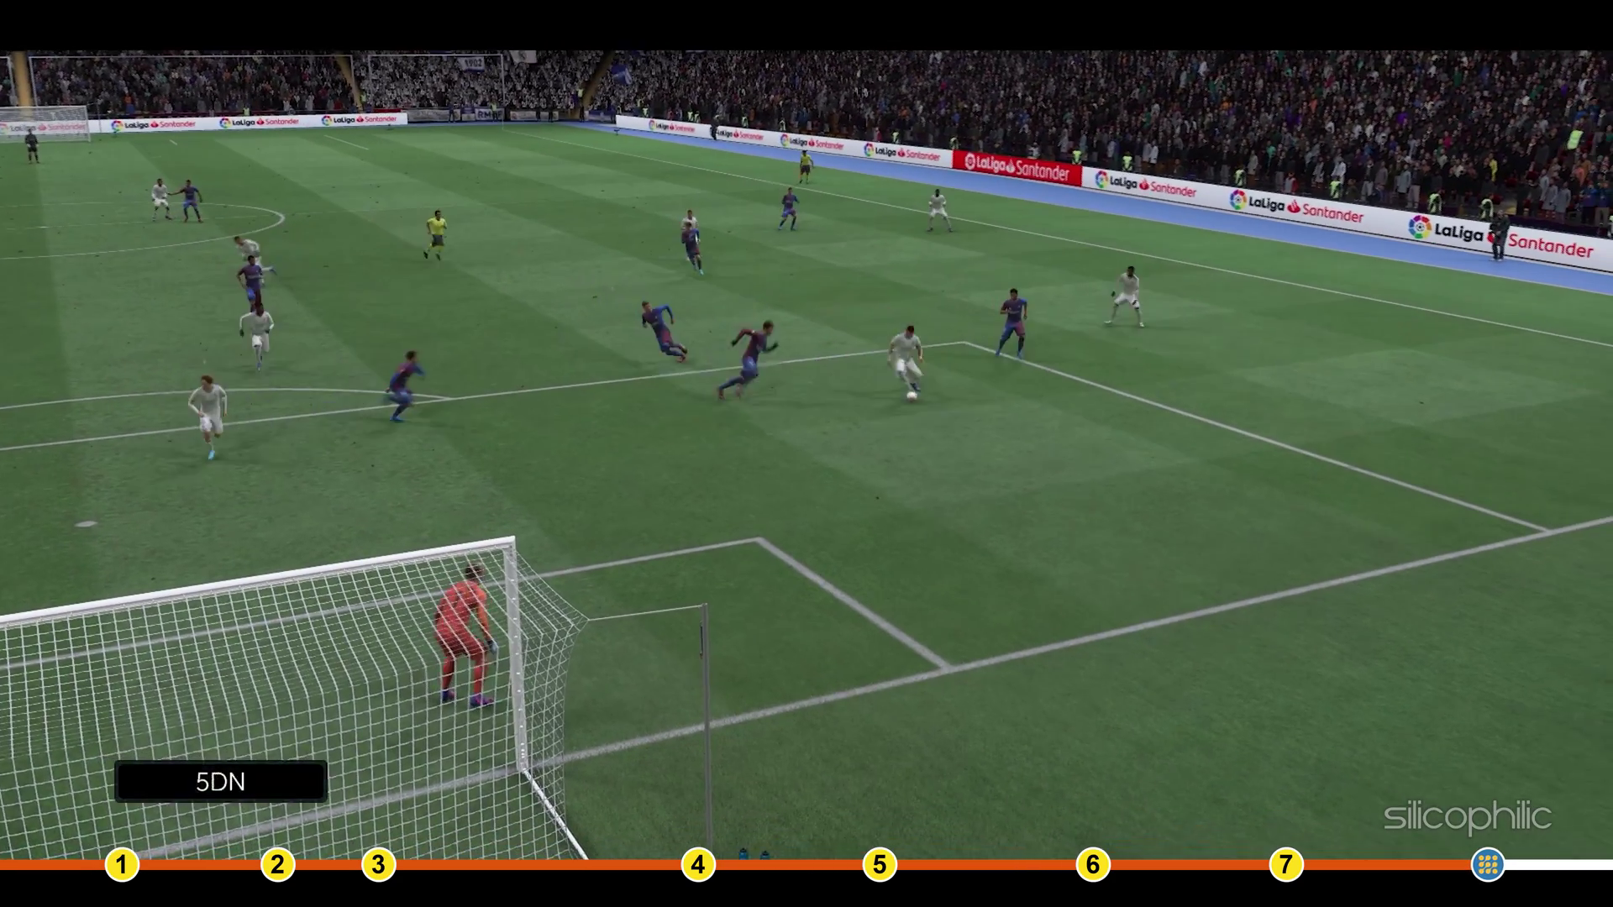